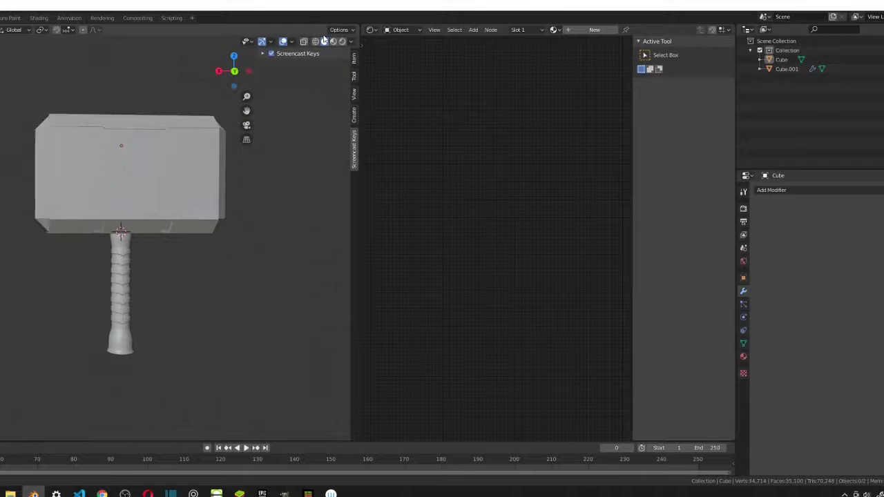
- Inspect the hammer's head and handle from several sides and distances
{"action": "left_click", "coordinate": [355, 76]}
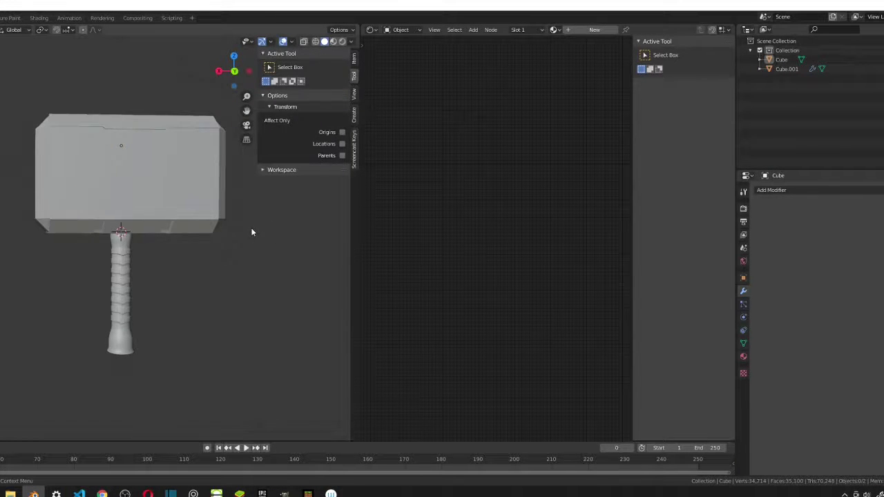
{"action": "middle_click_drag", "start_coordinate": [251, 233], "coordinate": [221, 263]}
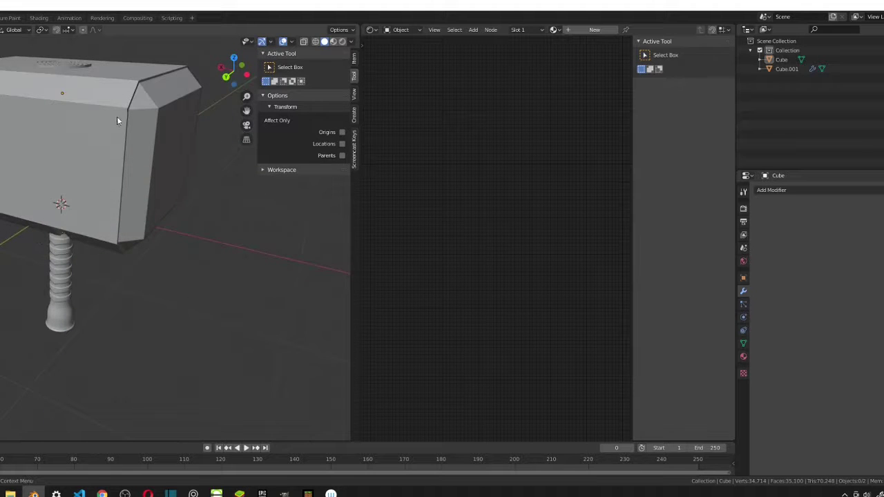
{"action": "middle_click_drag", "start_coordinate": [117, 116], "coordinate": [39, 184]}
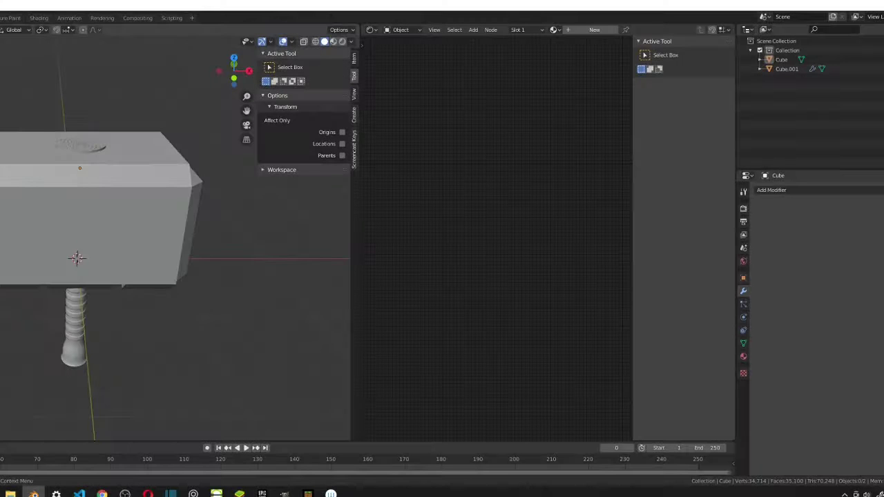
{"action": "middle_click_drag", "start_coordinate": [96, 138], "coordinate": [65, 209]}
{"action": "scroll", "coordinate": [76, 214], "scroll_direction": "up", "scroll_amount": 5}
{"action": "middle_click_drag", "start_coordinate": [228, 207], "coordinate": [32, 203]}
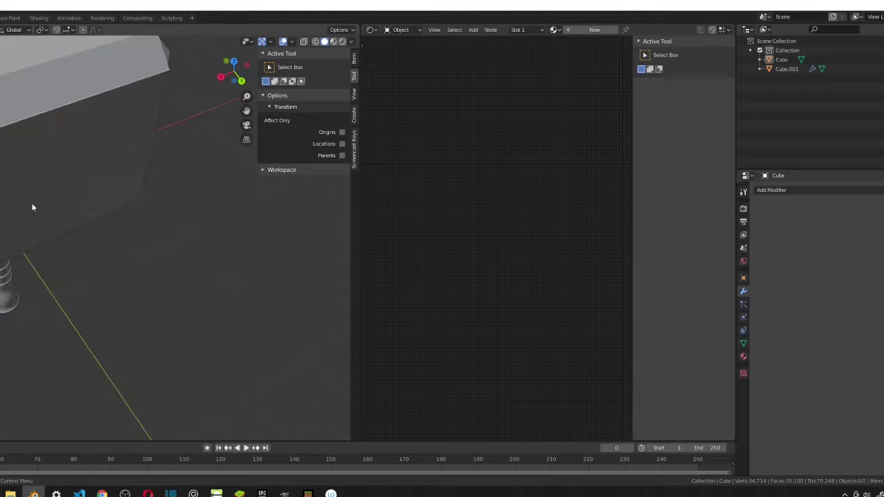
{"action": "scroll", "coordinate": [35, 203], "scroll_direction": "down", "scroll_amount": 5}
{"action": "mouse_move", "coordinate": [127, 190]}
{"action": "middle_mouse_down"}
{"action": "mouse_move", "coordinate": [79, 158]}
{"action": "mouse_move", "coordinate": [93, 149]}
{"action": "mouse_move", "coordinate": [162, 179]}
{"action": "middle_mouse_up"}
- Switch the viewport shading to Material Preview and frame the hammer
{"action": "key", "text": "z"}
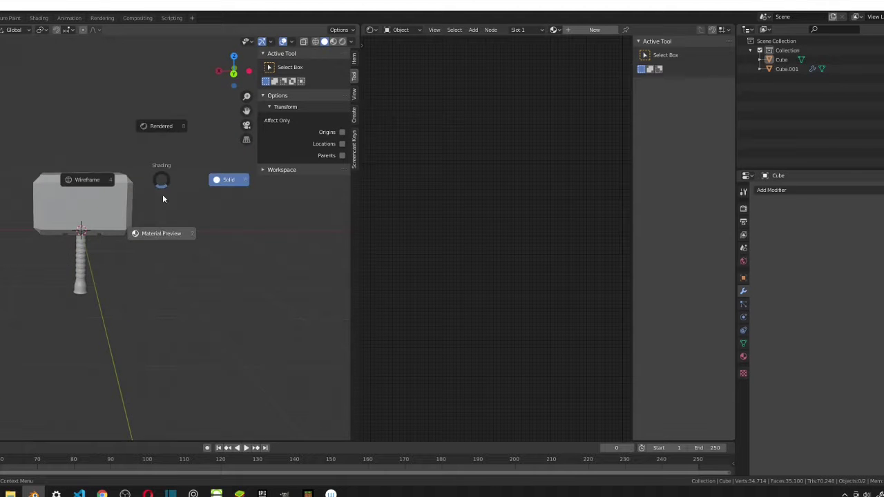
{"action": "left_click", "coordinate": [146, 234]}
{"action": "scroll", "coordinate": [190, 200], "scroll_direction": "up", "scroll_amount": 3}
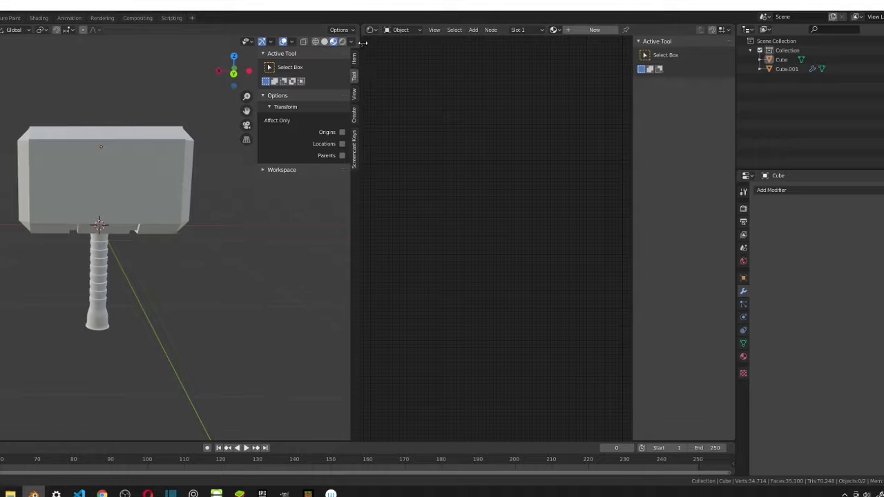
- Merge the node area into the 3D viewport, split it again side by side, and hide the new area's sidebar and toolbar
{"action": "left_click_drag", "start_coordinate": [357, 27], "coordinate": [438, 198]}
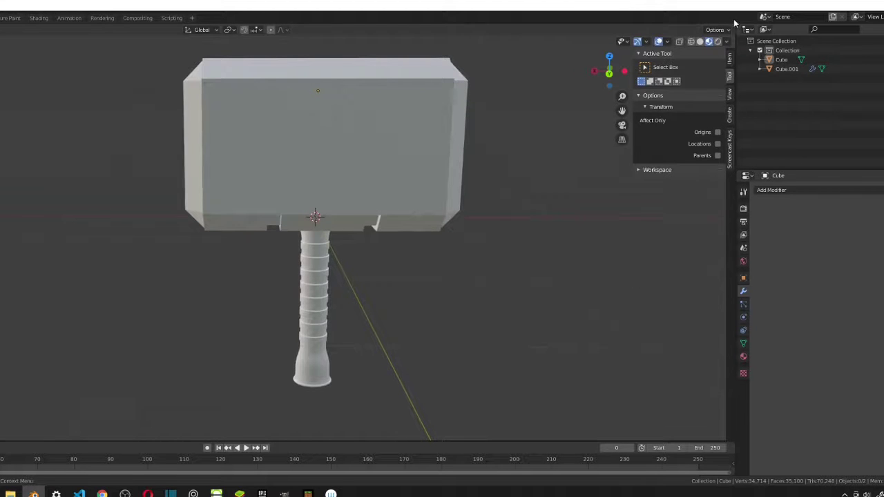
{"action": "left_click_drag", "start_coordinate": [722, 34], "coordinate": [415, 99]}
{"action": "key", "text": "n"}
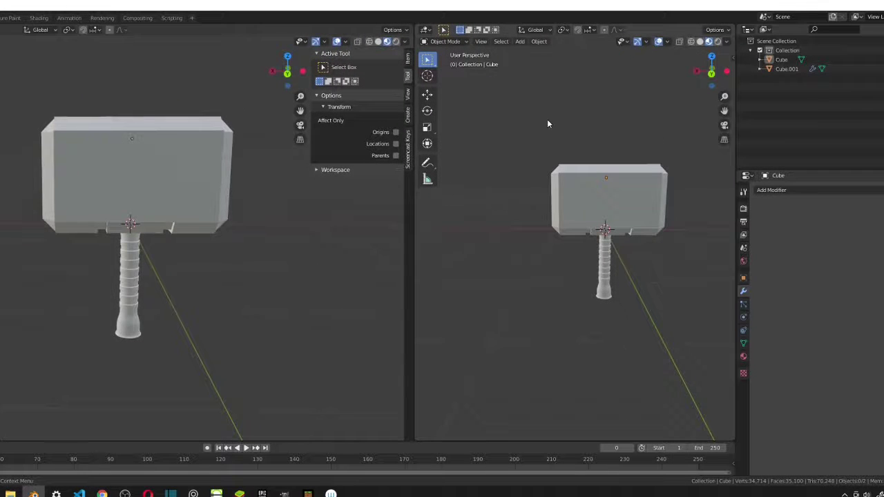
{"action": "key", "text": "t"}
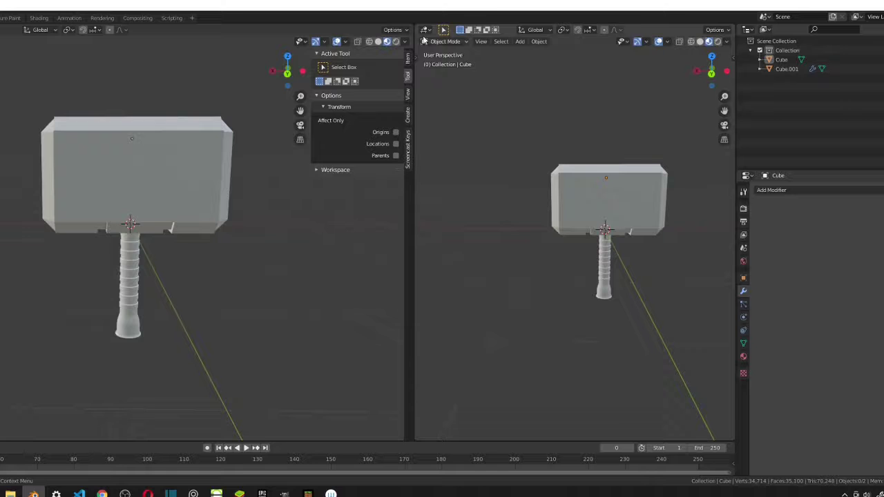
- Change the new area to the Shader Editor and narrow its sidebar to free up node space
{"action": "left_click", "coordinate": [425, 29]}
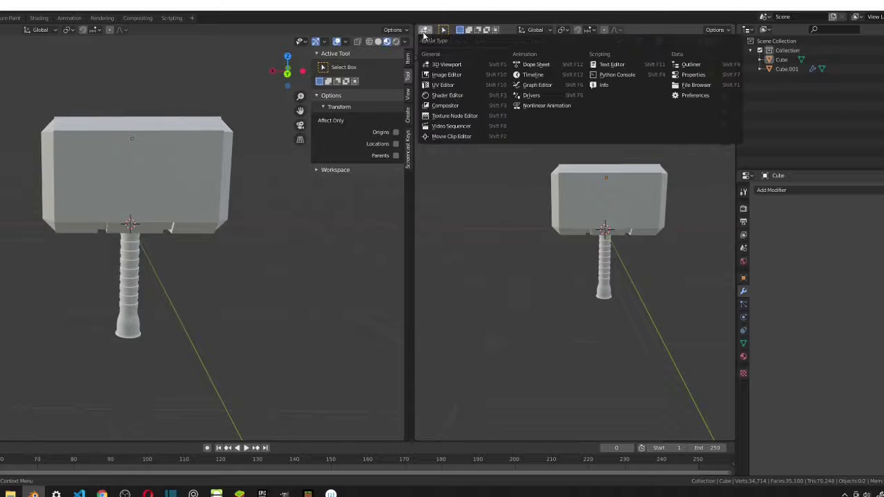
{"action": "left_click", "coordinate": [447, 96]}
{"action": "left_click_drag", "start_coordinate": [632, 176], "coordinate": [716, 180]}
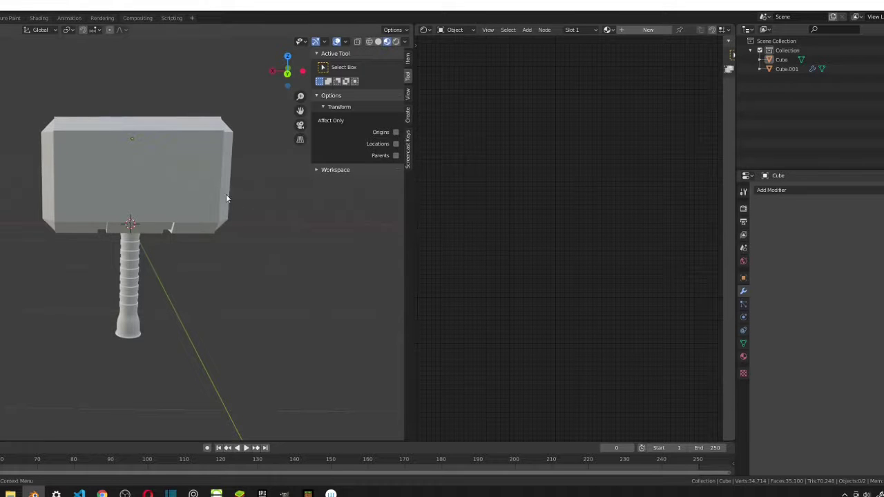
- Create a new material for the hammer head and bring its nodes into clear view
{"action": "left_click", "coordinate": [177, 136]}
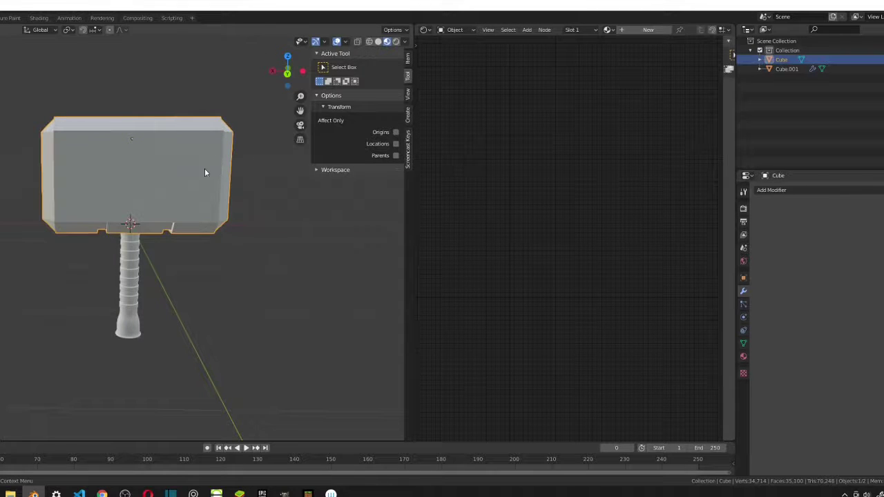
{"action": "left_click", "coordinate": [648, 29]}
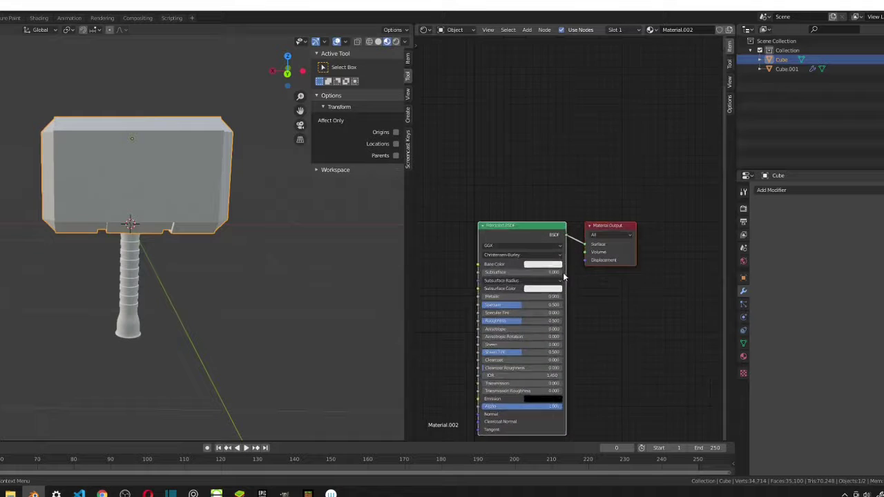
{"action": "scroll", "coordinate": [564, 277], "scroll_direction": "up", "scroll_amount": 1}
{"action": "middle_click_drag", "start_coordinate": [565, 276], "coordinate": [653, 170]}
{"action": "scroll", "coordinate": [433, 76], "scroll_direction": "down", "scroll_amount": 2}
{"action": "left_click", "coordinate": [507, 116]}
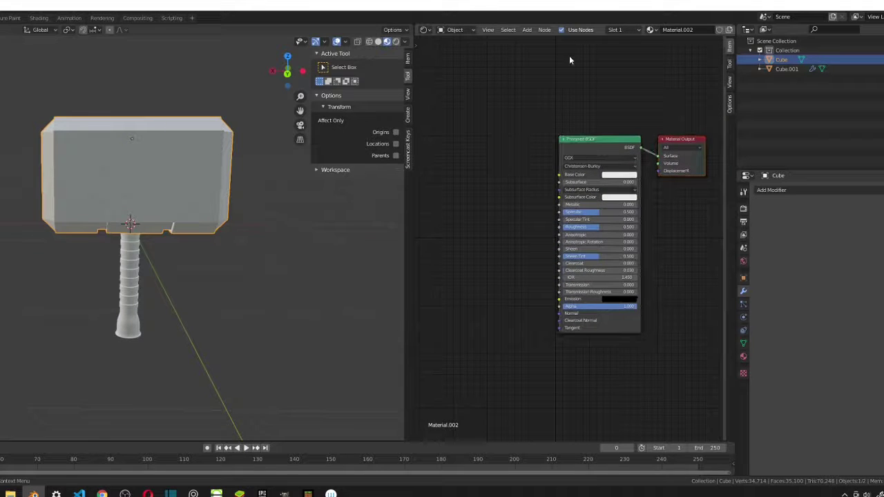
- Darken the Principled BSDF's Base Color to light grey and raise its Metallic value to 1
{"action": "left_click", "coordinate": [586, 138]}
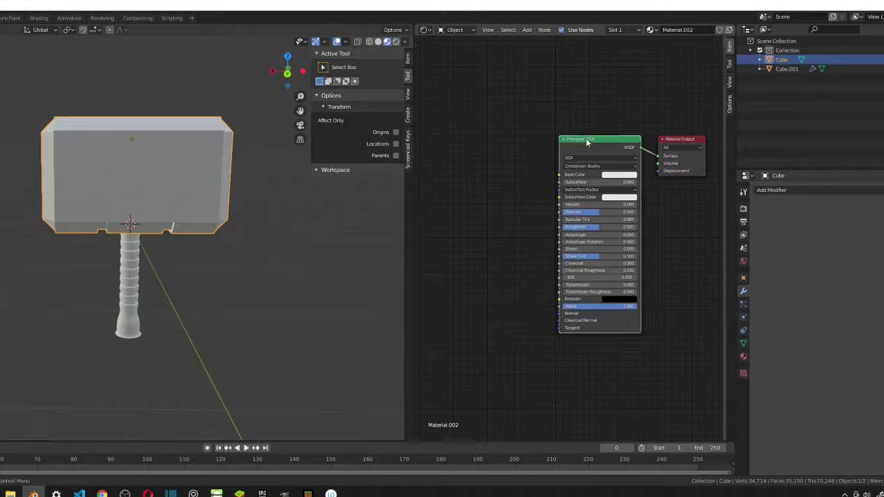
{"action": "left_click", "coordinate": [692, 140]}
{"action": "scroll", "coordinate": [693, 140], "scroll_direction": "up", "scroll_amount": 2}
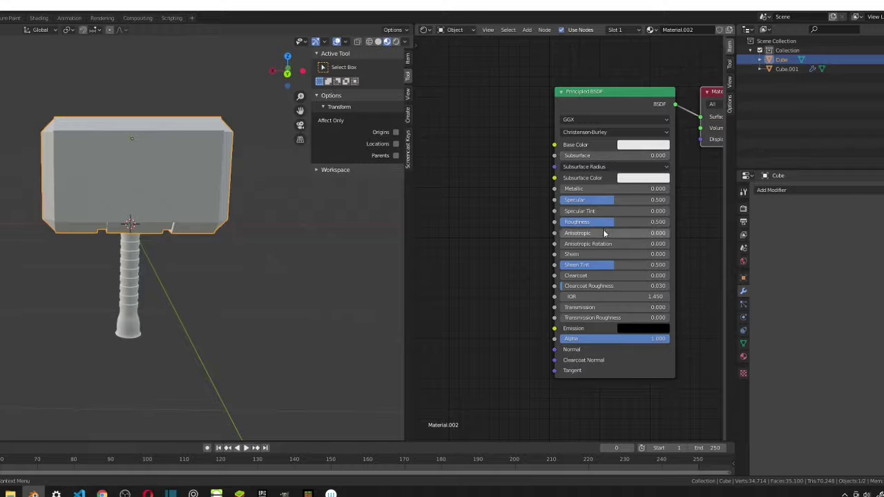
{"action": "scroll", "coordinate": [593, 247], "scroll_direction": "down", "scroll_amount": 1}
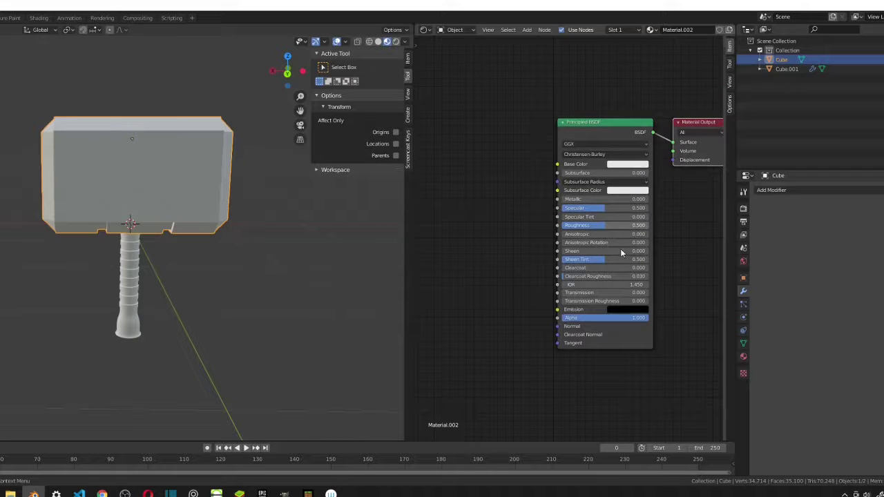
{"action": "scroll", "coordinate": [584, 221], "scroll_direction": "up", "scroll_amount": 1}
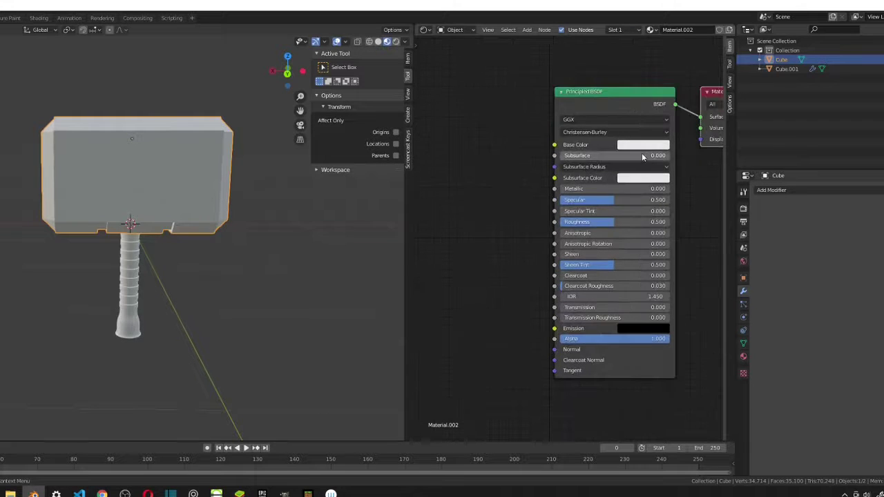
{"action": "left_click", "coordinate": [649, 147]}
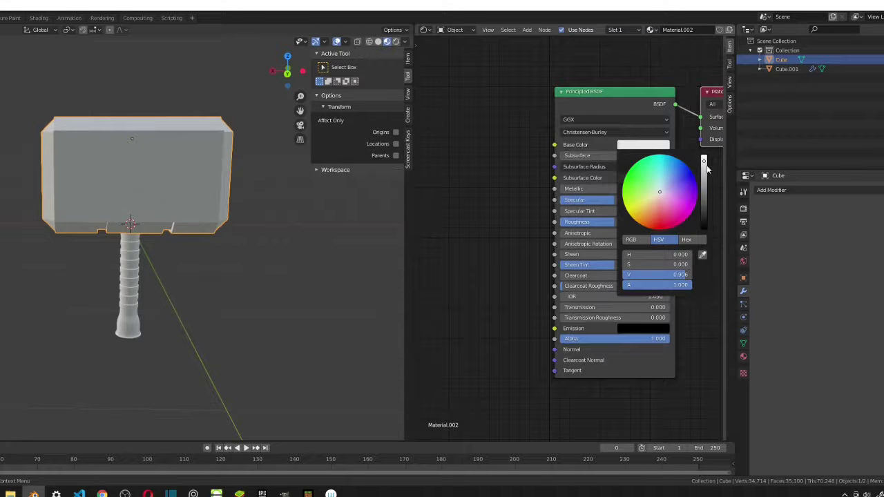
{"action": "left_click_drag", "start_coordinate": [705, 166], "coordinate": [705, 171]}
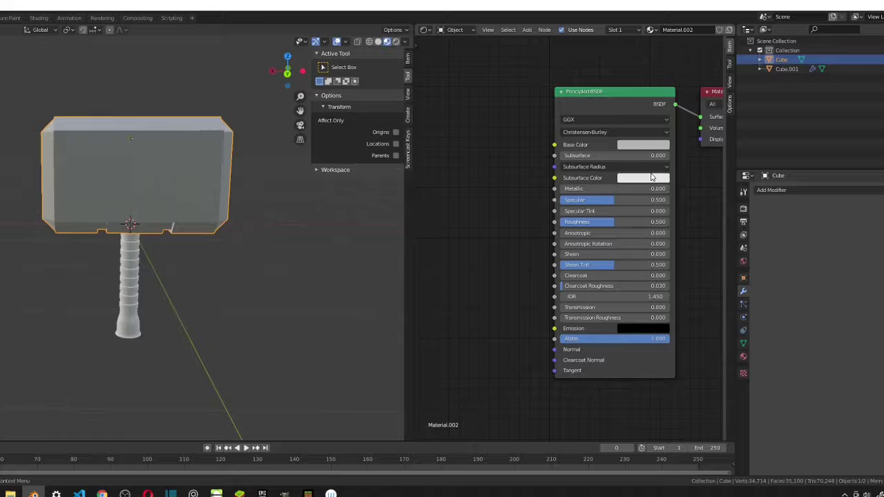
{"action": "left_click_drag", "start_coordinate": [569, 190], "coordinate": [667, 199]}
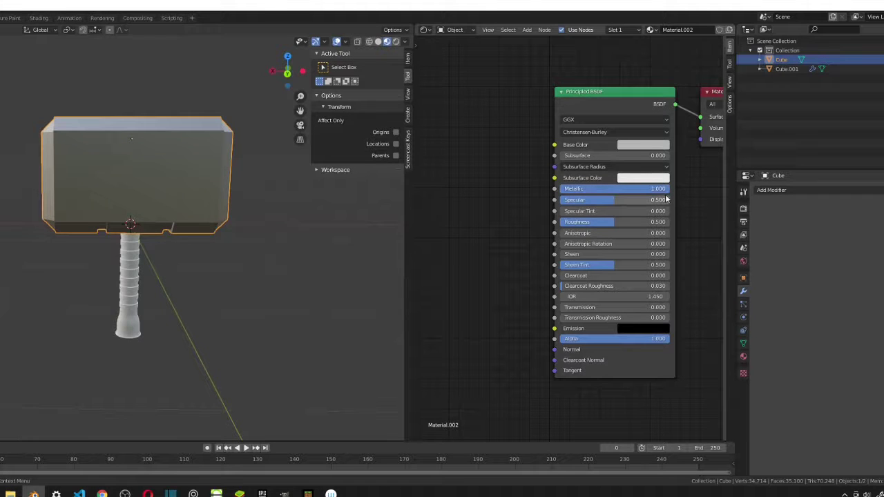
- Set the Principled BSDF's Roughness to 0.4 and check the result on the hammer head
{"action": "left_click", "coordinate": [620, 224]}
{"action": "type", "text": "0.4"}
{"action": "key", "text": "Return"}
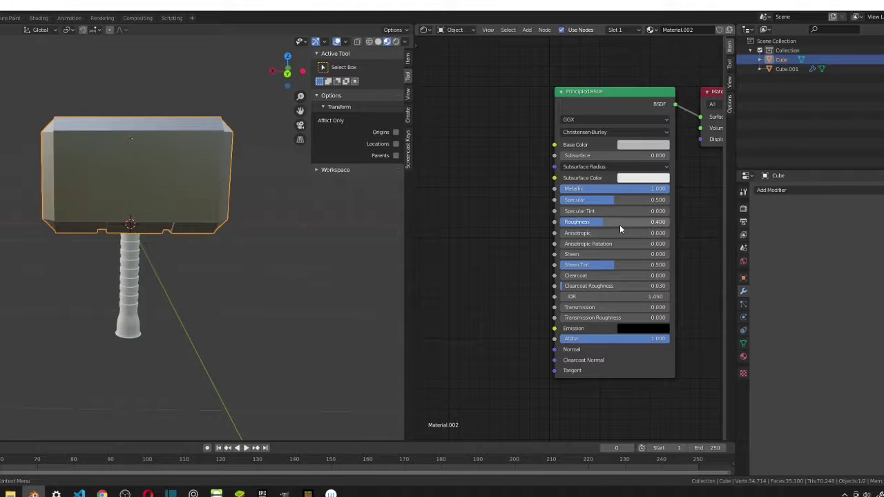
{"action": "scroll", "coordinate": [42, 194], "scroll_direction": "up", "scroll_amount": 2}
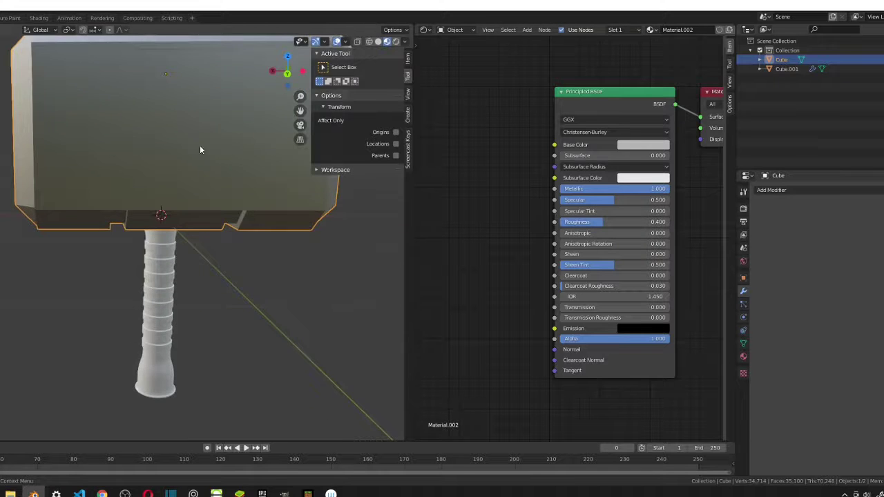
{"action": "middle_click_drag", "start_coordinate": [200, 149], "coordinate": [193, 255]}
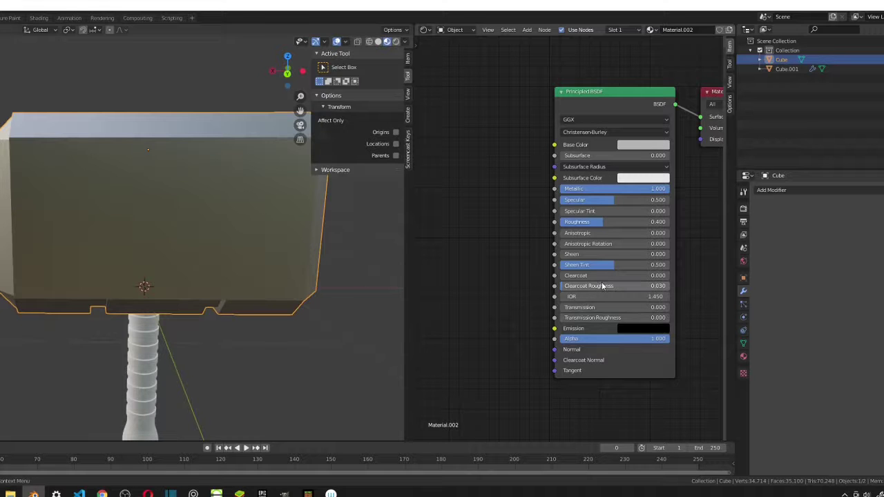
- Add a Bump node in the empty space before the Principled BSDF node
{"action": "scroll", "coordinate": [512, 343], "scroll_direction": "down", "scroll_amount": 3}
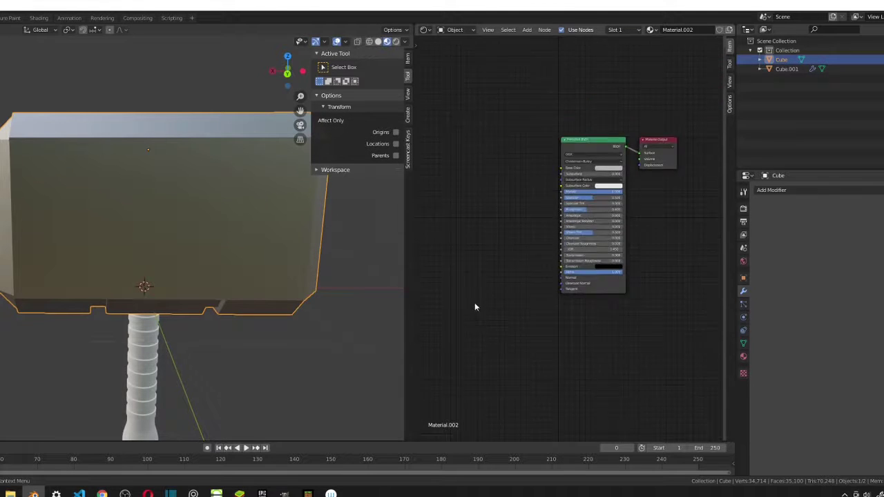
{"action": "scroll", "coordinate": [512, 345], "scroll_direction": "up", "scroll_amount": 3}
{"action": "middle_click_drag", "start_coordinate": [511, 346], "coordinate": [534, 242]}
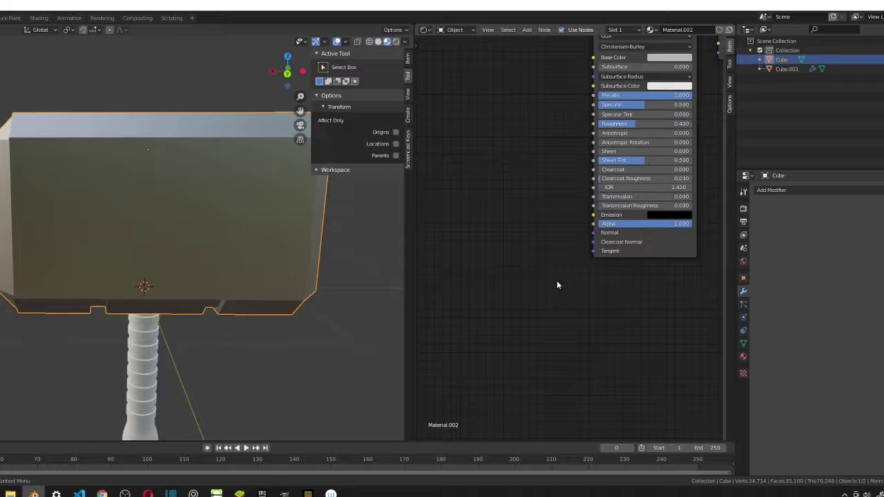
{"action": "middle_click_drag", "start_coordinate": [551, 285], "coordinate": [657, 223]}
{"action": "left_click_drag", "start_coordinate": [656, 212], "coordinate": [549, 234]}
{"action": "key", "text": "shift+a"}
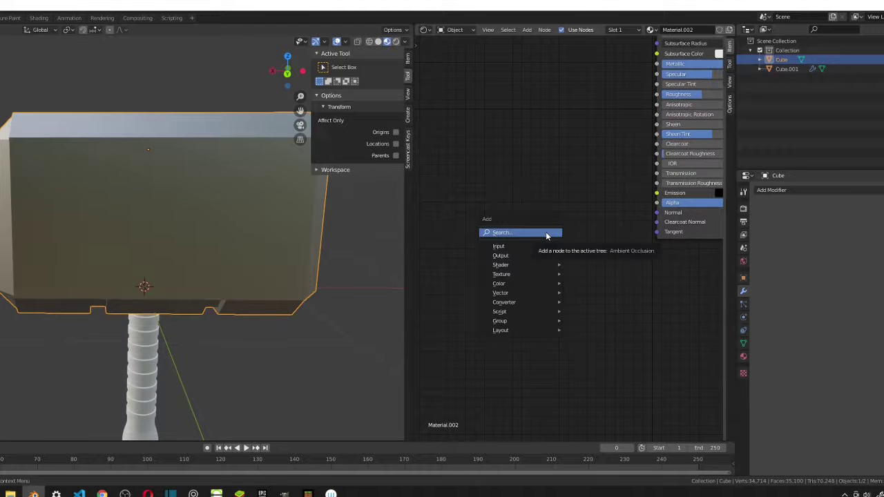
{"action": "left_click", "coordinate": [547, 234]}
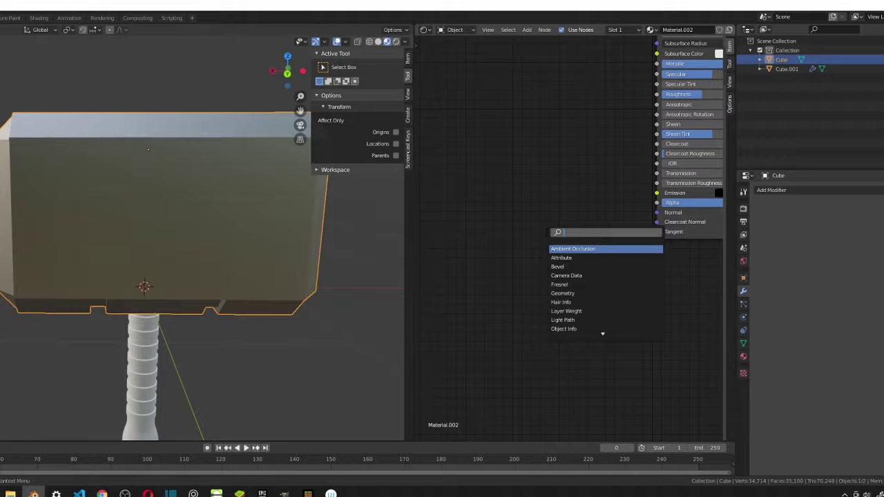
{"action": "type", "text": "bum"}
{"action": "key", "text": "Return"}
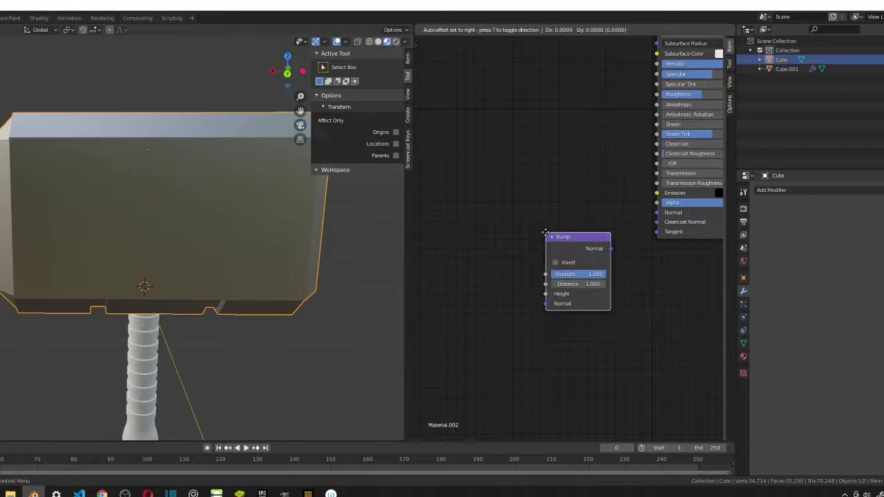
{"action": "left_click", "coordinate": [496, 236]}
- Link the Bump node's Normal output to the Principled BSDF's Normal input and detach that link again
{"action": "mouse_move", "coordinate": [561, 249]}
{"action": "left_mouse_down"}
{"action": "mouse_move", "coordinate": [657, 200]}
{"action": "mouse_move", "coordinate": [657, 212]}
{"action": "left_mouse_up"}
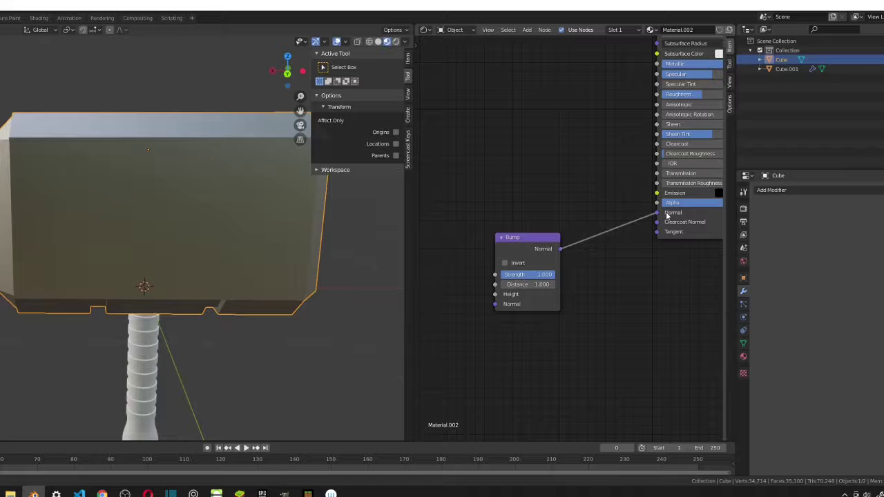
{"action": "scroll", "coordinate": [518, 338], "scroll_direction": "up", "scroll_amount": 2}
{"action": "right_click", "coordinate": [688, 204]}
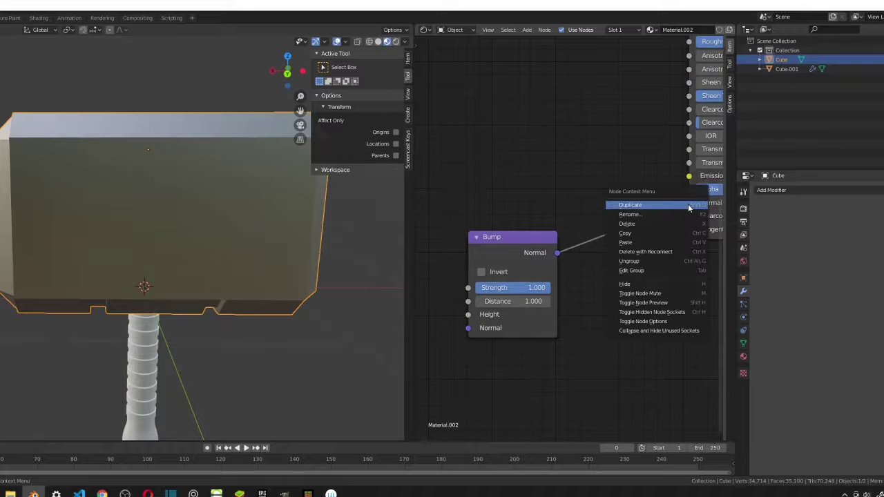
{"action": "left_click_drag", "start_coordinate": [680, 208], "coordinate": [579, 229]}
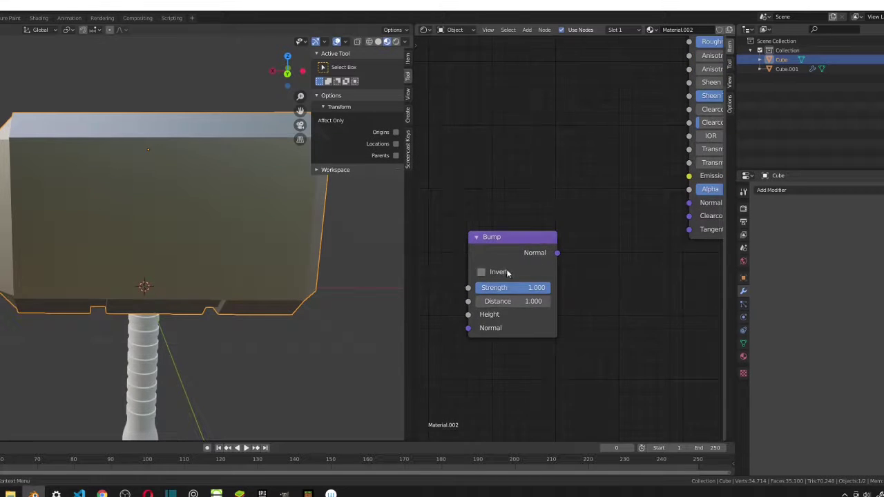
{"action": "scroll", "coordinate": [509, 273], "scroll_direction": "down", "scroll_amount": 3}
{"action": "middle_click_drag", "start_coordinate": [518, 257], "coordinate": [593, 226]}
{"action": "scroll", "coordinate": [567, 228], "scroll_direction": "up", "scroll_amount": 2}
{"action": "scroll", "coordinate": [551, 228], "scroll_direction": "down", "scroll_amount": 1}
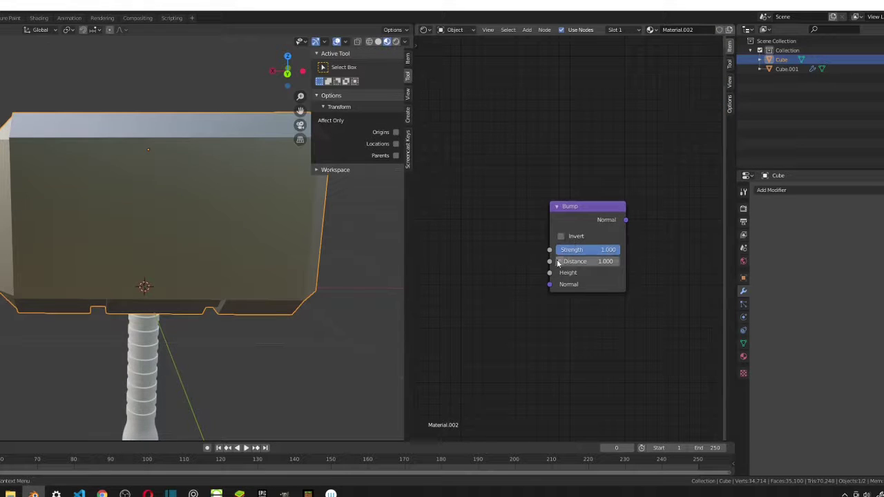
{"action": "left_click_drag", "start_coordinate": [548, 279], "coordinate": [470, 216]}
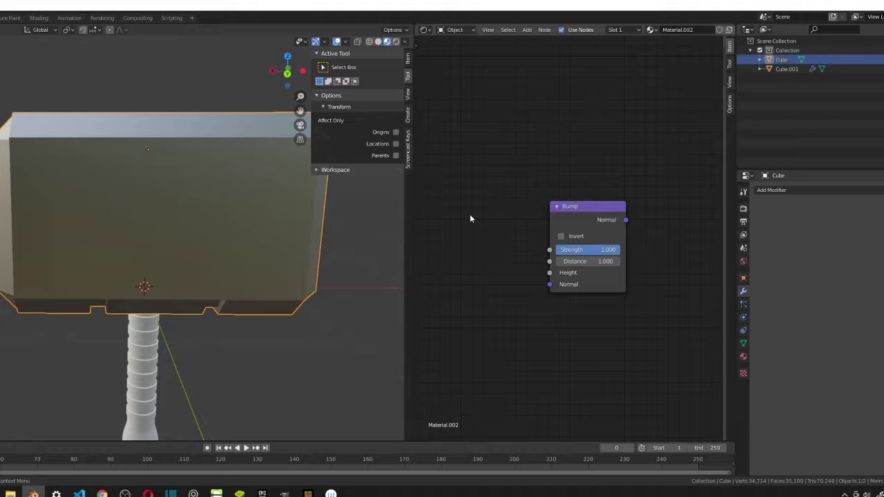
{"action": "scroll", "coordinate": [477, 214], "scroll_direction": "down", "scroll_amount": 1}
{"action": "middle_click_drag", "start_coordinate": [476, 213], "coordinate": [526, 217]}
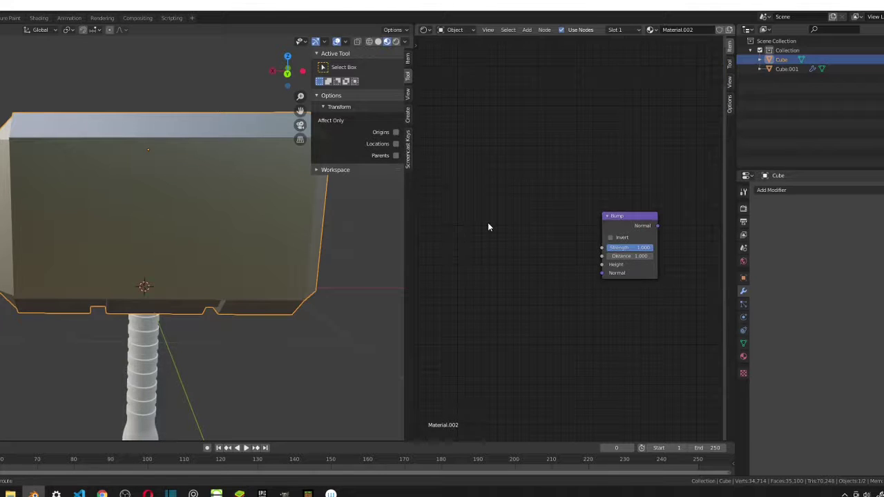
- Add a ColorRamp node before the Bump node and link its Color output to the Bump's Height input
{"action": "key", "text": "shift+a"}
{"action": "type", "text": "colo"}
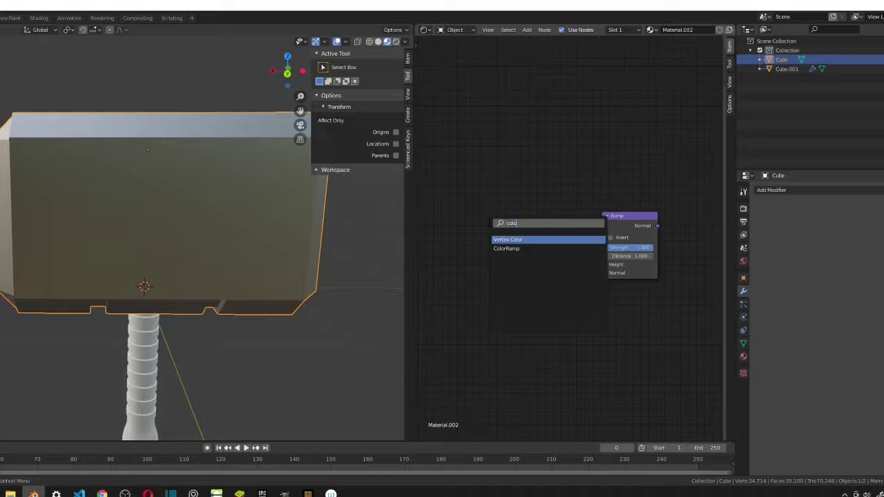
{"action": "key", "text": "Down"}
{"action": "key", "text": "Return"}
{"action": "left_click", "coordinate": [451, 207]}
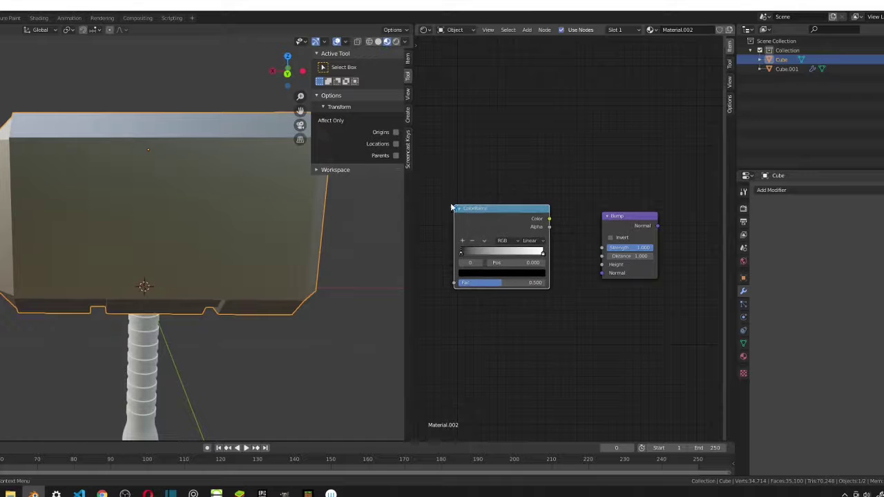
{"action": "left_click_drag", "start_coordinate": [550, 220], "coordinate": [602, 264]}
- Move the ColorRamp's white color stop to position 0.691
{"action": "scroll", "coordinate": [479, 207], "scroll_direction": "up", "scroll_amount": 3}
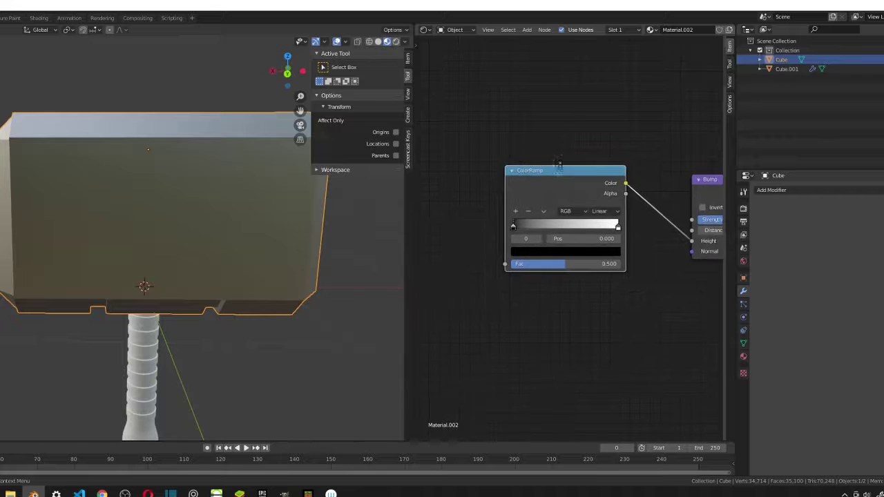
{"action": "left_click_drag", "start_coordinate": [641, 228], "coordinate": [586, 222]}
{"action": "scroll", "coordinate": [636, 236], "scroll_direction": "down", "scroll_amount": 1}
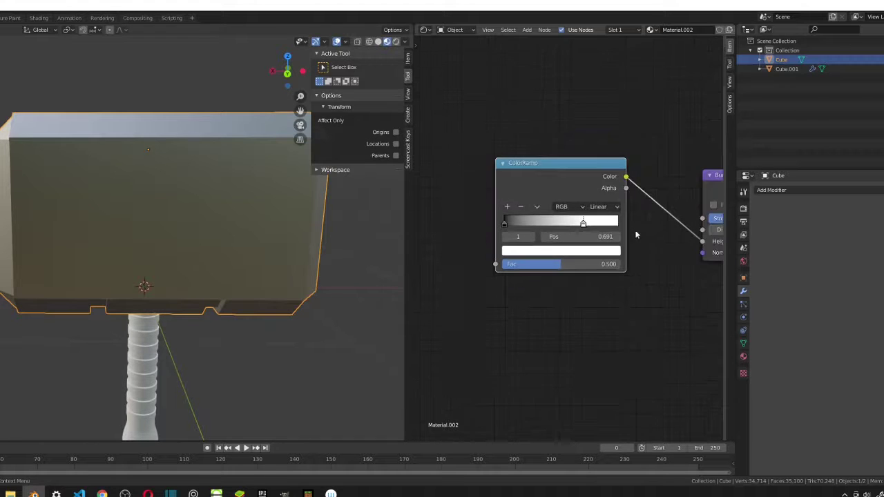
- Reposition the ColorRamp node slightly closer to the Bump node
{"action": "scroll", "coordinate": [660, 258], "scroll_direction": "down", "scroll_amount": 5}
{"action": "scroll", "coordinate": [542, 241], "scroll_direction": "up", "scroll_amount": 2}
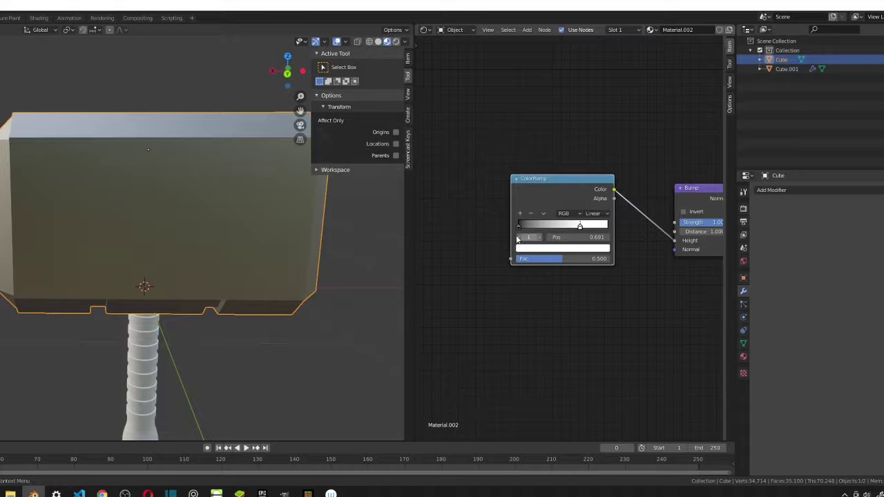
{"action": "middle_click_drag", "start_coordinate": [497, 237], "coordinate": [542, 220]}
{"action": "scroll", "coordinate": [548, 221], "scroll_direction": "down", "scroll_amount": 1}
{"action": "scroll", "coordinate": [610, 224], "scroll_direction": "down", "scroll_amount": 2}
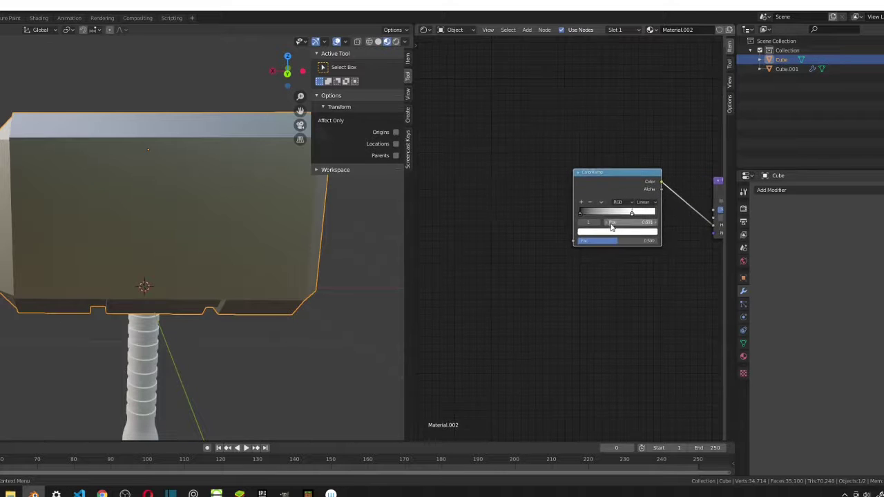
{"action": "scroll", "coordinate": [610, 228], "scroll_direction": "up", "scroll_amount": 3}
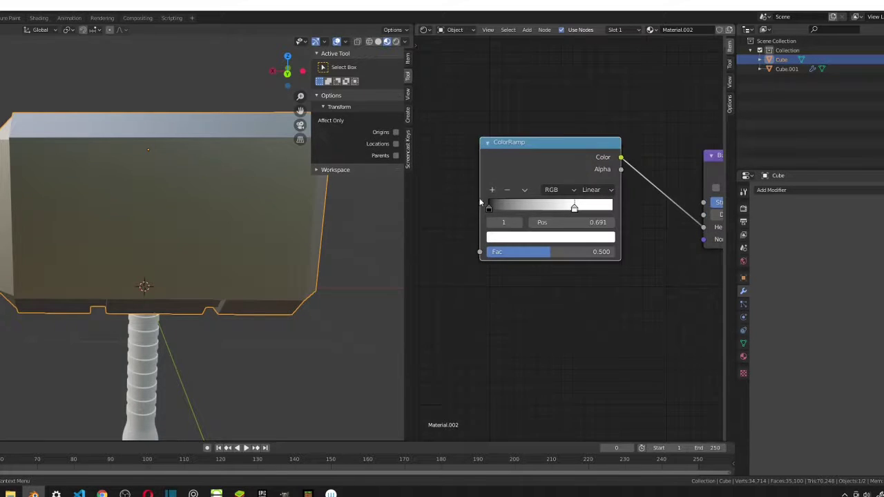
{"action": "middle_click_drag", "start_coordinate": [574, 234], "coordinate": [453, 248]}
{"action": "middle_click_drag", "start_coordinate": [533, 246], "coordinate": [598, 257]}
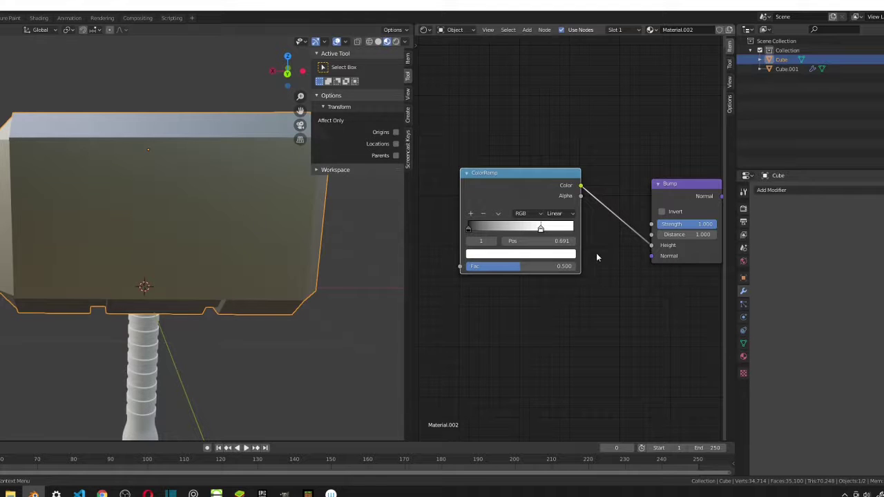
{"action": "scroll", "coordinate": [611, 255], "scroll_direction": "up", "scroll_amount": 1}
{"action": "scroll", "coordinate": [502, 152], "scroll_direction": "down", "scroll_amount": 1}
{"action": "left_click_drag", "start_coordinate": [506, 172], "coordinate": [526, 197]}
- Add a Wave Texture node before the ColorRamp and link its Color output to the ColorRamp's Fac input
{"action": "scroll", "coordinate": [517, 347], "scroll_direction": "down", "scroll_amount": 3}
{"action": "middle_click_drag", "start_coordinate": [498, 295], "coordinate": [563, 252]}
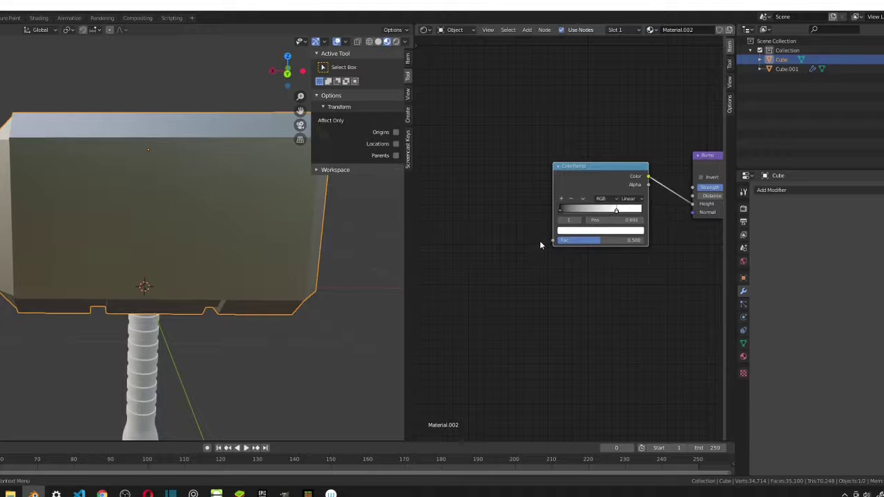
{"action": "middle_click_drag", "start_coordinate": [543, 246], "coordinate": [624, 256]}
{"action": "left_click_drag", "start_coordinate": [630, 252], "coordinate": [503, 193]}
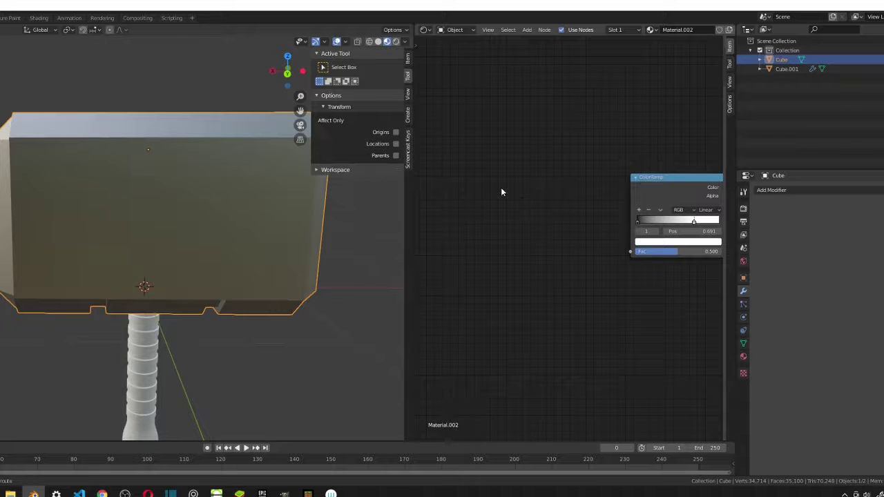
{"action": "key", "text": "shift+a"}
{"action": "left_click", "coordinate": [501, 187]}
{"action": "type", "text": "wave"}
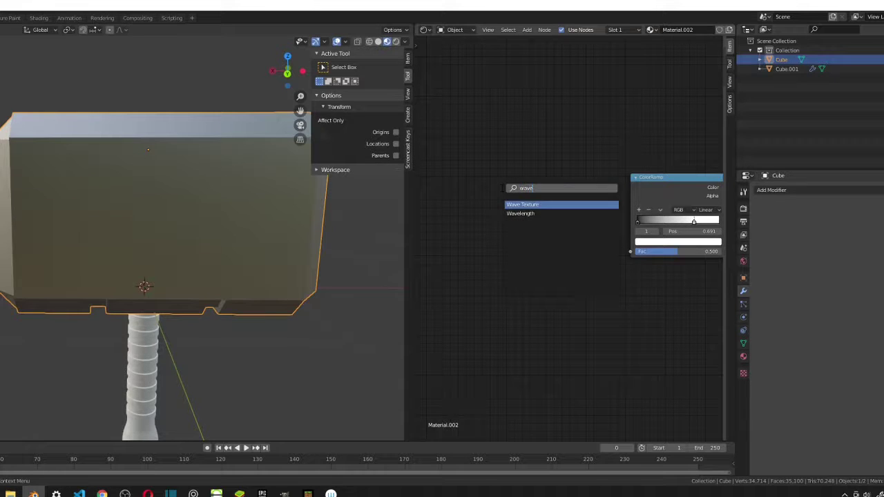
{"action": "key", "text": "Return"}
{"action": "left_click", "coordinate": [468, 175]}
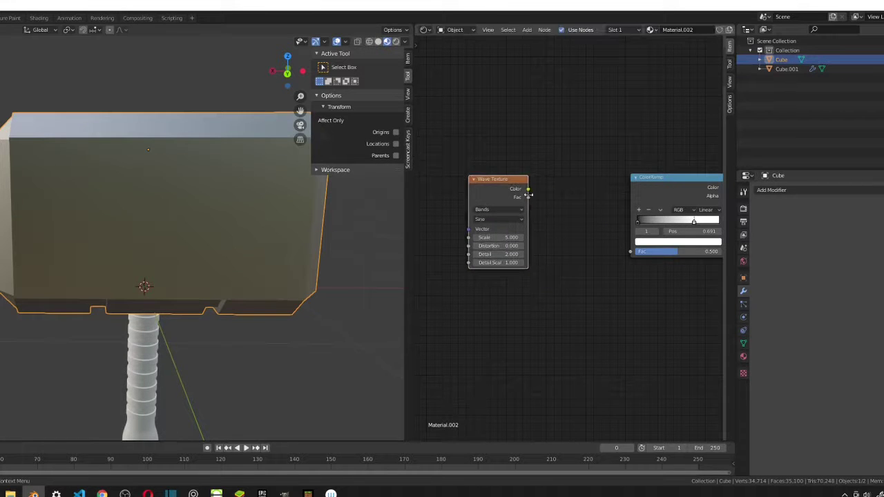
{"action": "scroll", "coordinate": [556, 203], "scroll_direction": "up", "scroll_amount": 1}
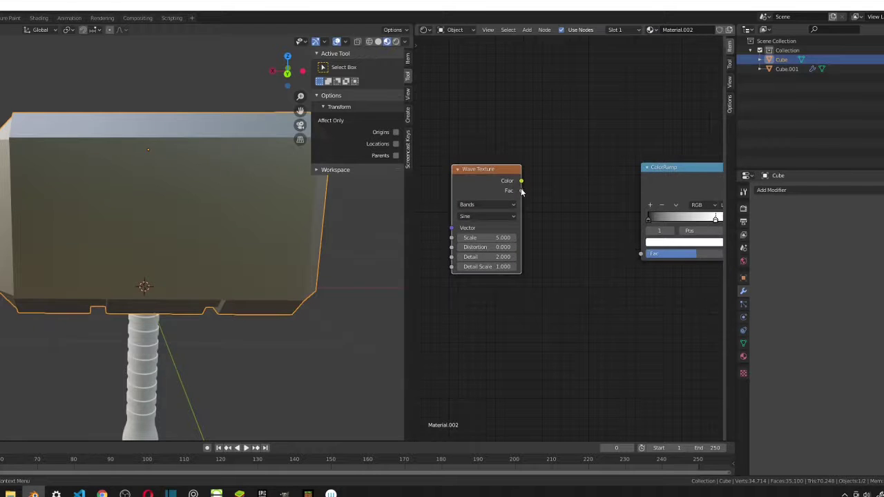
{"action": "left_click_drag", "start_coordinate": [521, 181], "coordinate": [642, 257]}
- Set the Wave Texture's Scale to 46, Distortion to 85 and Detail to 11
{"action": "scroll", "coordinate": [523, 211], "scroll_direction": "down", "scroll_amount": 1}
{"action": "middle_click_drag", "start_coordinate": [567, 201], "coordinate": [605, 170]}
{"action": "scroll", "coordinate": [594, 225], "scroll_direction": "up", "scroll_amount": 1}
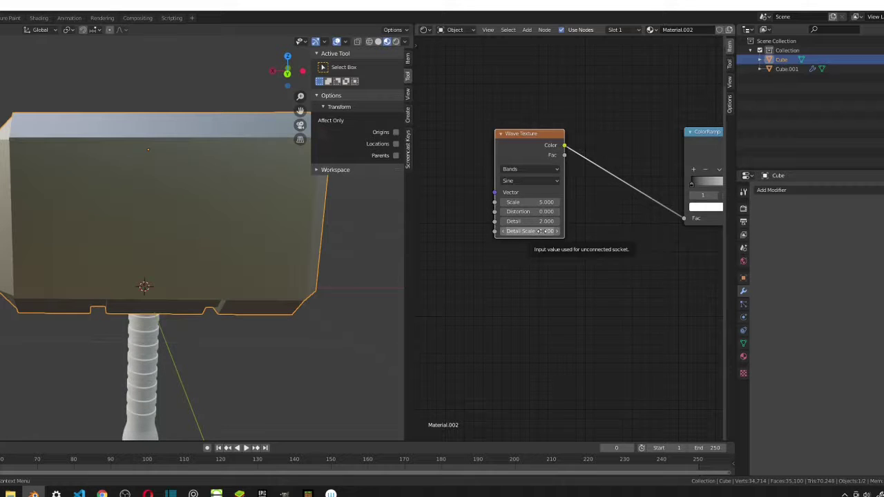
{"action": "scroll", "coordinate": [542, 231], "scroll_direction": "up", "scroll_amount": 1}
{"action": "double_click", "coordinate": [539, 198]}
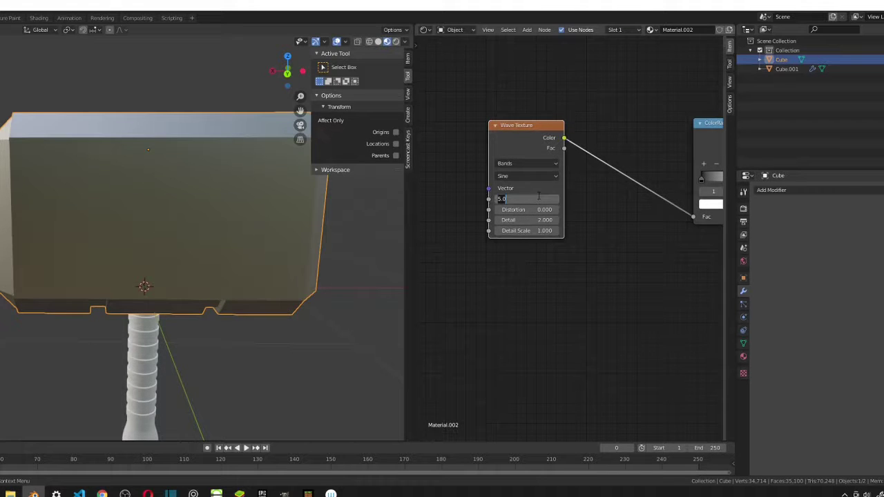
{"action": "key", "text": "Return"}
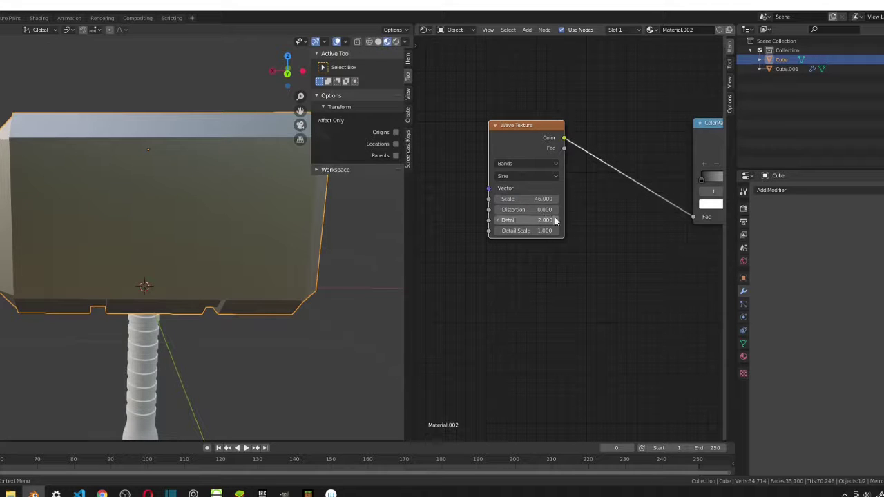
{"action": "double_click", "coordinate": [538, 210]}
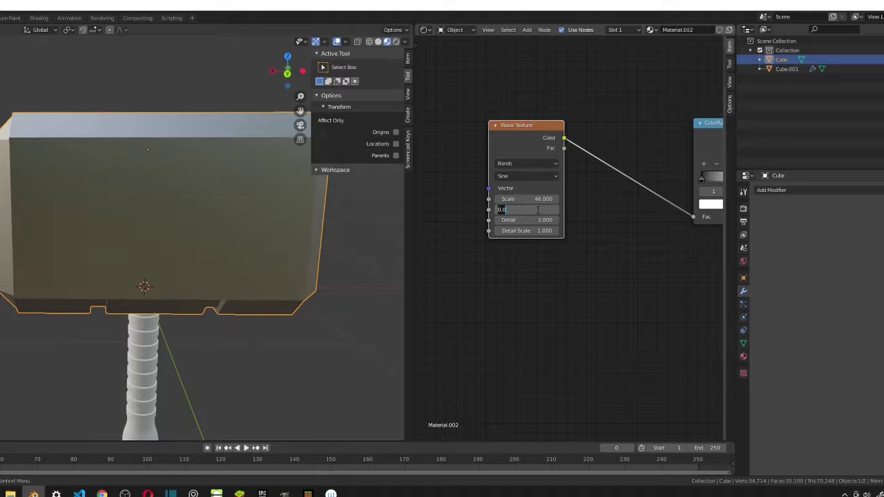
{"action": "type", "text": "85"}
{"action": "key", "text": "Return"}
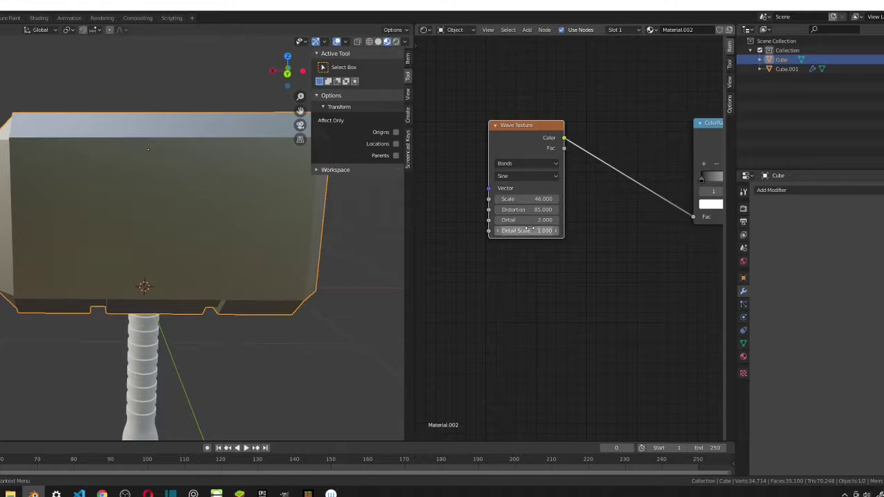
{"action": "double_click", "coordinate": [541, 221]}
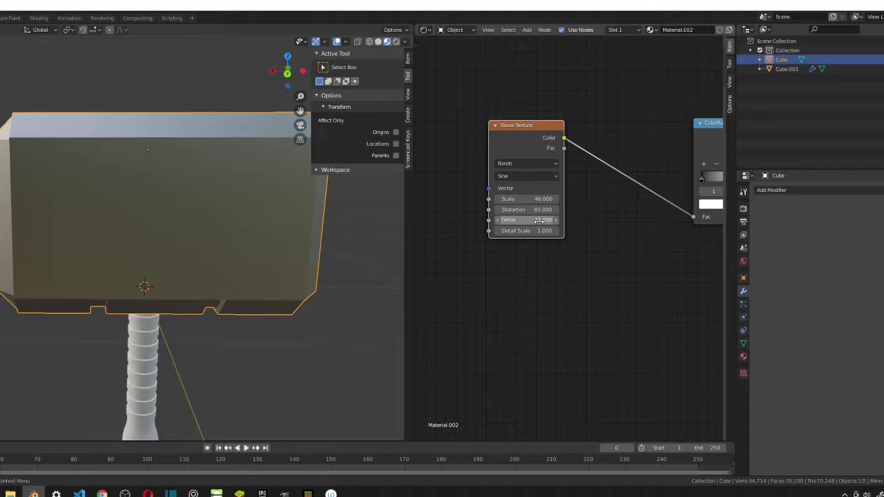
- Link the Bump node's Normal output to the Principled BSDF's Normal input
{"action": "scroll", "coordinate": [539, 263], "scroll_direction": "down", "scroll_amount": 5}
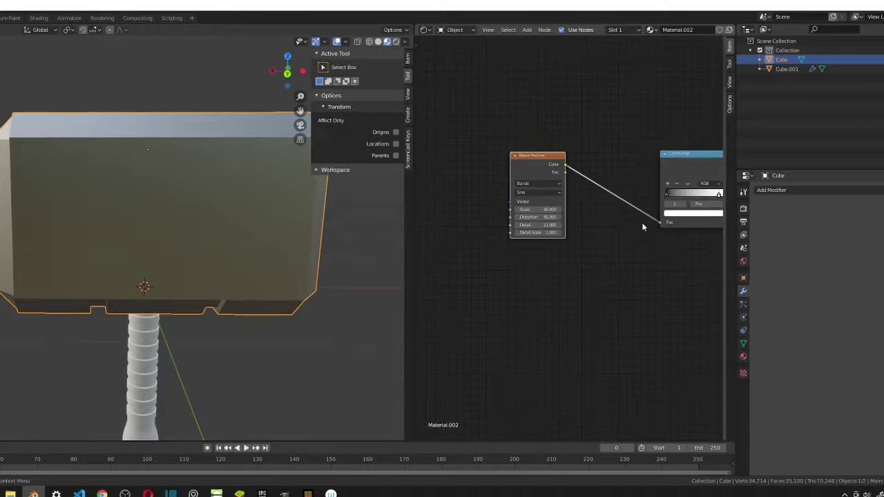
{"action": "middle_click_drag", "start_coordinate": [603, 247], "coordinate": [470, 282]}
{"action": "scroll", "coordinate": [511, 234], "scroll_direction": "up", "scroll_amount": 4}
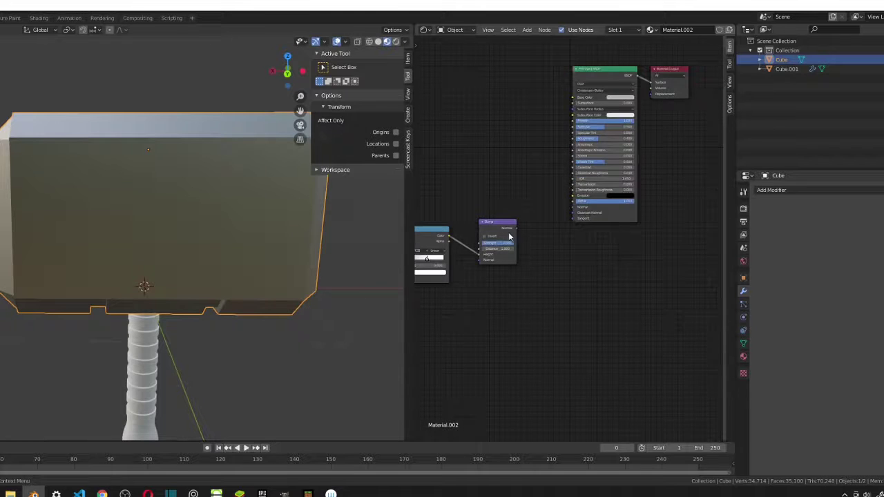
{"action": "left_click_drag", "start_coordinate": [496, 225], "coordinate": [574, 196]}
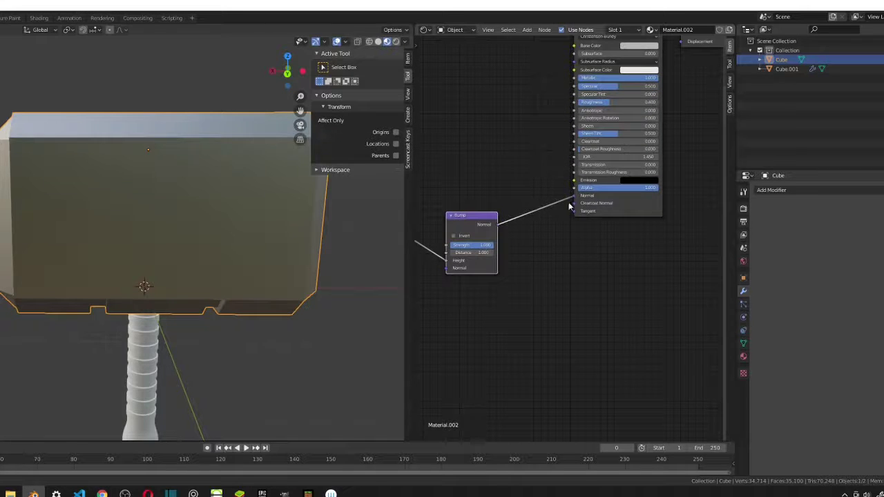
- Examine the bump detail on the hammer head's surface up close and from further away
{"action": "scroll", "coordinate": [199, 240], "scroll_direction": "up", "scroll_amount": 2}
{"action": "scroll", "coordinate": [62, 235], "scroll_direction": "down", "scroll_amount": 3}
{"action": "middle_click_drag", "start_coordinate": [63, 235], "coordinate": [116, 231]}
{"action": "scroll", "coordinate": [114, 232], "scroll_direction": "up", "scroll_amount": 4}
{"action": "scroll", "coordinate": [18, 223], "scroll_direction": "down", "scroll_amount": 4}
{"action": "middle_click_drag", "start_coordinate": [18, 223], "coordinate": [122, 191]}
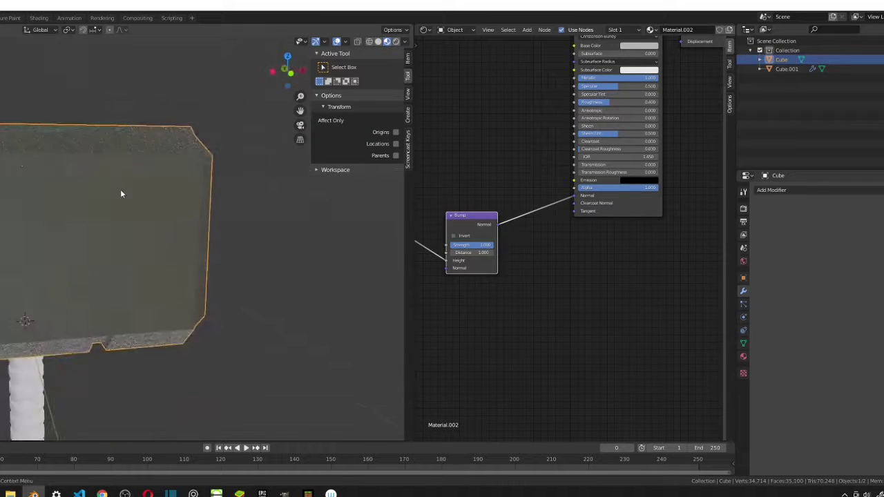
{"action": "scroll", "coordinate": [116, 203], "scroll_direction": "up", "scroll_amount": 6}
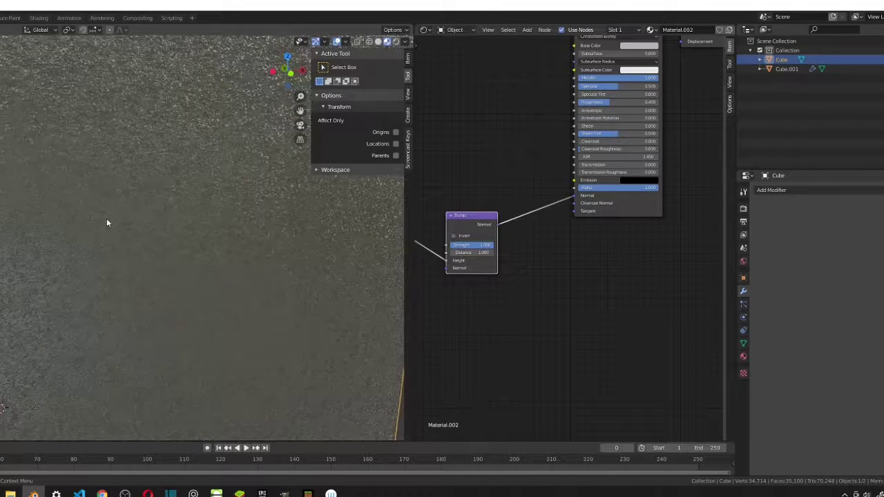
{"action": "scroll", "coordinate": [138, 223], "scroll_direction": "down", "scroll_amount": 4}
{"action": "scroll", "coordinate": [138, 223], "scroll_direction": "up", "scroll_amount": 4}
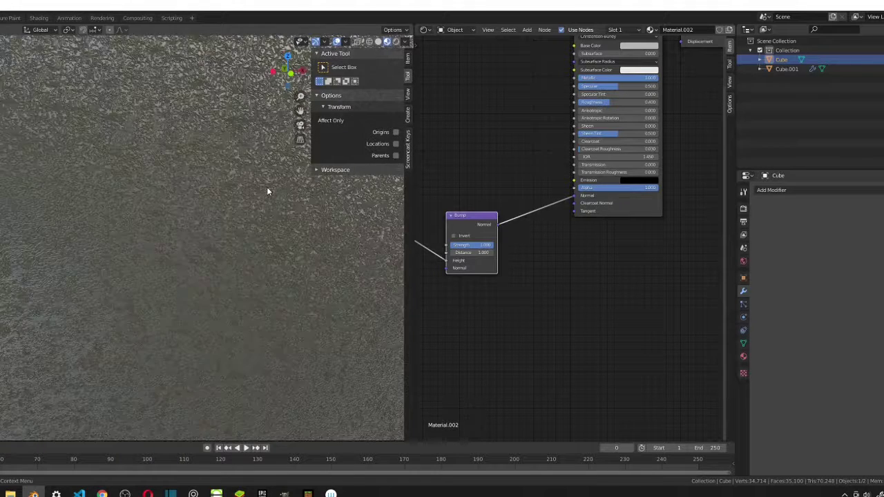
- Review the ColorRamp settings against the bump pattern on the hammer head at several distances
{"action": "middle_click_drag", "start_coordinate": [440, 253], "coordinate": [594, 242]}
{"action": "scroll", "coordinate": [573, 262], "scroll_direction": "up", "scroll_amount": 2}
{"action": "middle_click_drag", "start_coordinate": [510, 275], "coordinate": [553, 258]}
{"action": "scroll", "coordinate": [572, 249], "scroll_direction": "up", "scroll_amount": 2}
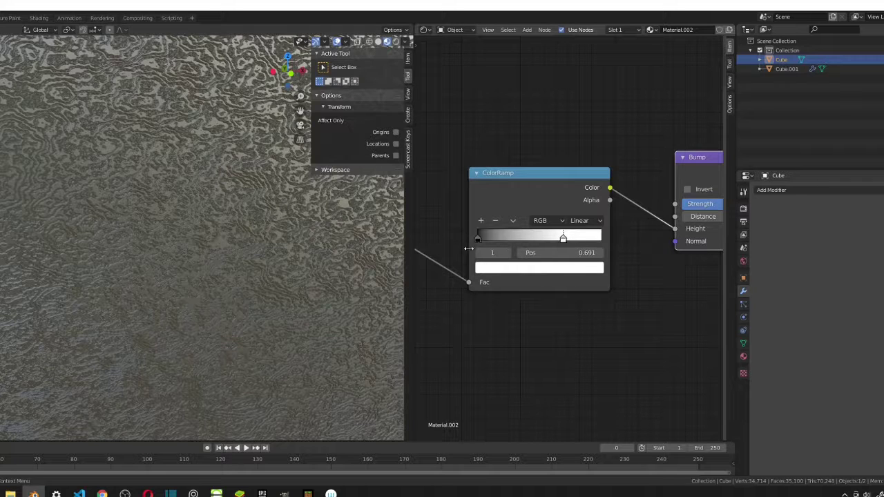
{"action": "scroll", "coordinate": [155, 228], "scroll_direction": "down", "scroll_amount": 3}
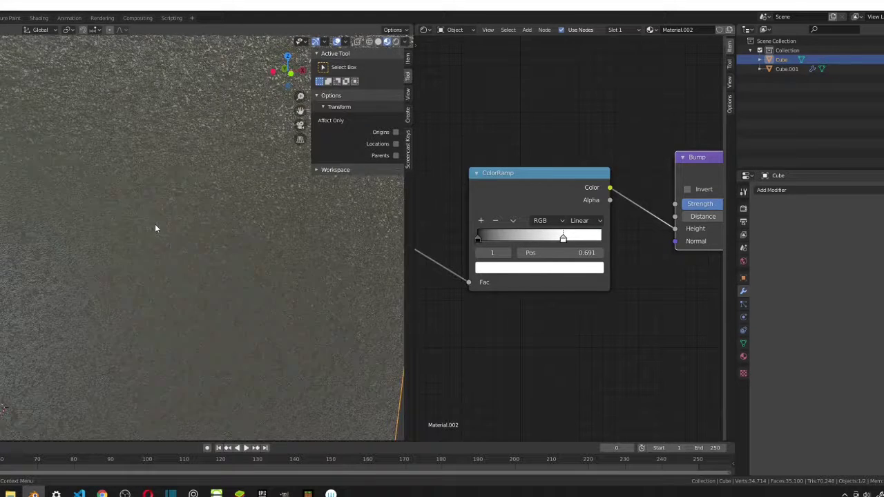
{"action": "scroll", "coordinate": [154, 228], "scroll_direction": "up", "scroll_amount": 2}
{"action": "scroll", "coordinate": [152, 229], "scroll_direction": "down", "scroll_amount": 4}
{"action": "scroll", "coordinate": [149, 237], "scroll_direction": "up", "scroll_amount": 5}
{"action": "scroll", "coordinate": [139, 238], "scroll_direction": "down", "scroll_amount": 2}
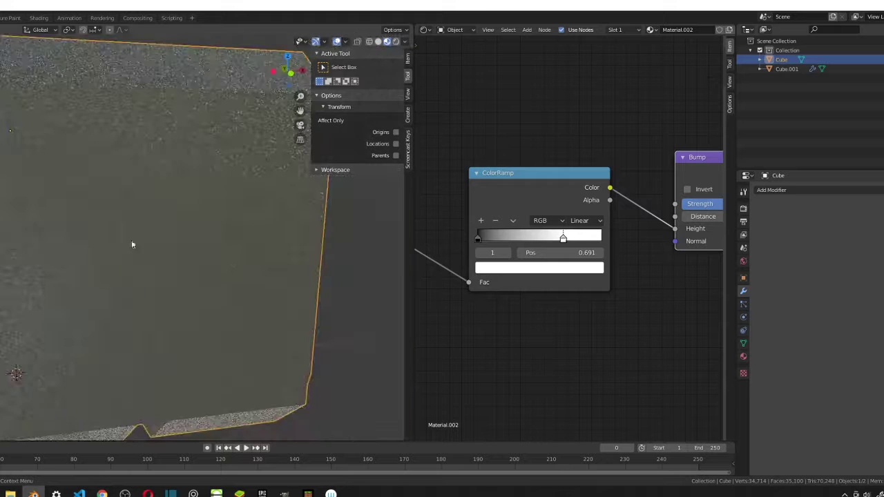
{"action": "scroll", "coordinate": [471, 285], "scroll_direction": "down", "scroll_amount": 4}
{"action": "scroll", "coordinate": [499, 255], "scroll_direction": "up", "scroll_amount": 4}
{"action": "scroll", "coordinate": [257, 224], "scroll_direction": "down", "scroll_amount": 3}
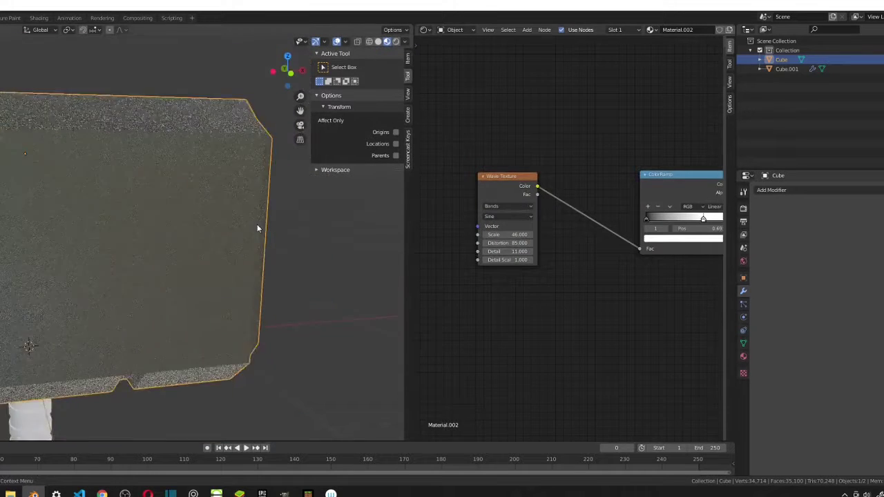
{"action": "scroll", "coordinate": [633, 250], "scroll_direction": "down", "scroll_amount": 3}
- Add a MixRGB node before the Wave Texture and link its Color output to the Wave Texture's Vector input
{"action": "middle_click_drag", "start_coordinate": [625, 257], "coordinate": [575, 244]}
{"action": "scroll", "coordinate": [476, 311], "scroll_direction": "up", "scroll_amount": 1}
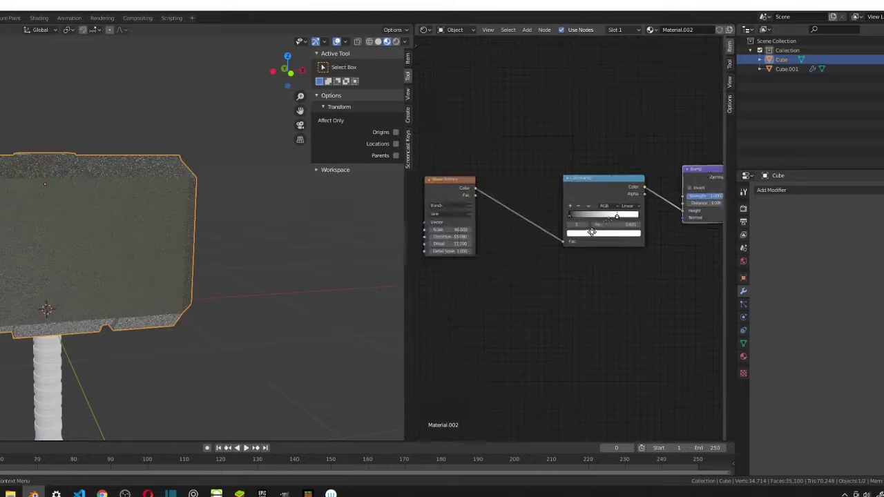
{"action": "scroll", "coordinate": [563, 254], "scroll_direction": "down", "scroll_amount": 2}
{"action": "middle_click_drag", "start_coordinate": [476, 241], "coordinate": [604, 238]}
{"action": "scroll", "coordinate": [573, 234], "scroll_direction": "up", "scroll_amount": 3}
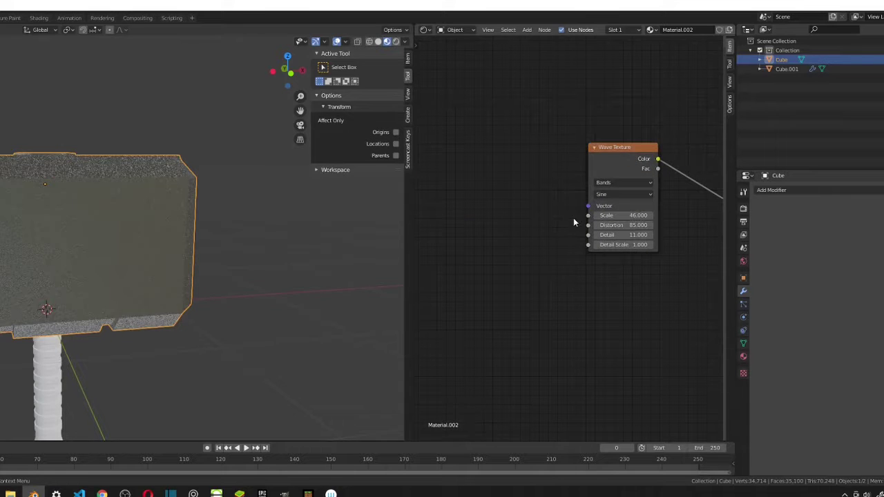
{"action": "left_click_drag", "start_coordinate": [588, 215], "coordinate": [478, 158]}
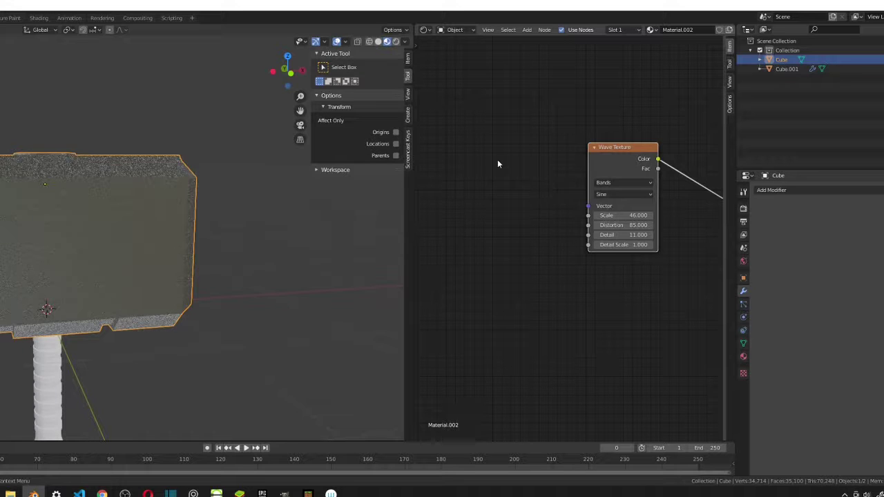
{"action": "right_click", "coordinate": [498, 160]}
{"action": "key", "text": "Escape"}
{"action": "key", "text": "shift+a"}
{"action": "left_click", "coordinate": [478, 165]}
{"action": "type", "text": "mix"}
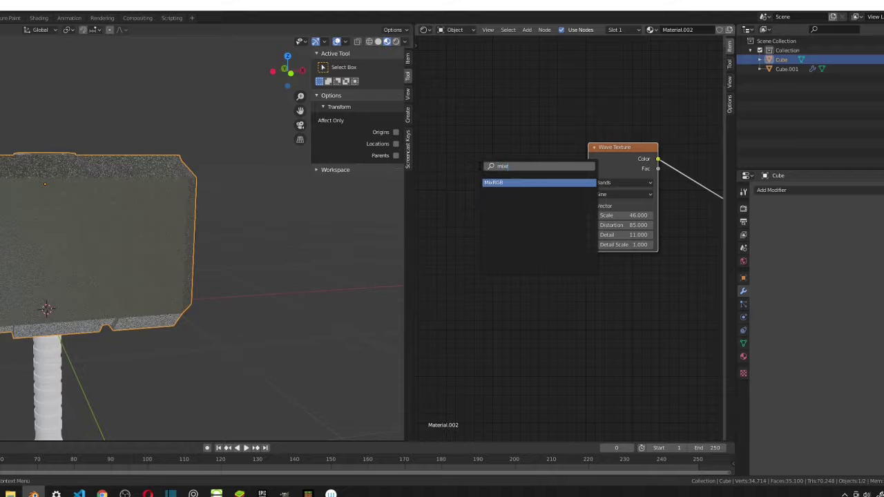
{"action": "key", "text": "Return"}
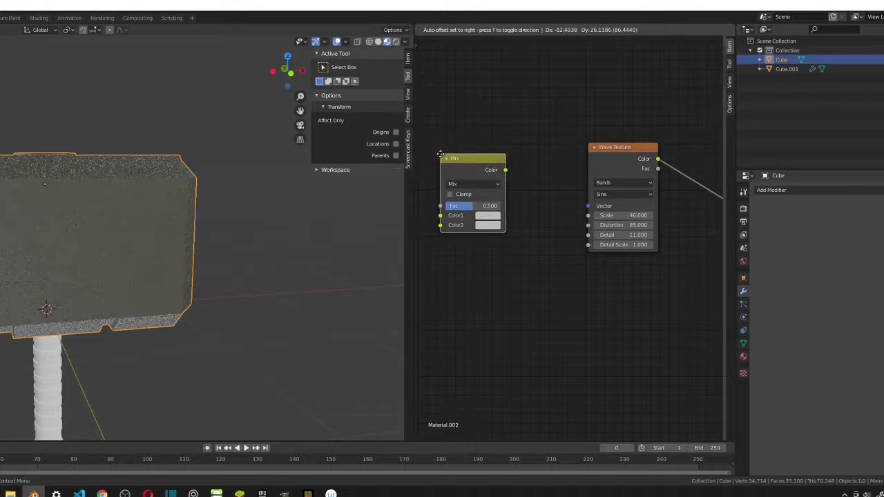
{"action": "left_click", "coordinate": [434, 148]}
{"action": "left_click_drag", "start_coordinate": [497, 161], "coordinate": [589, 205]}
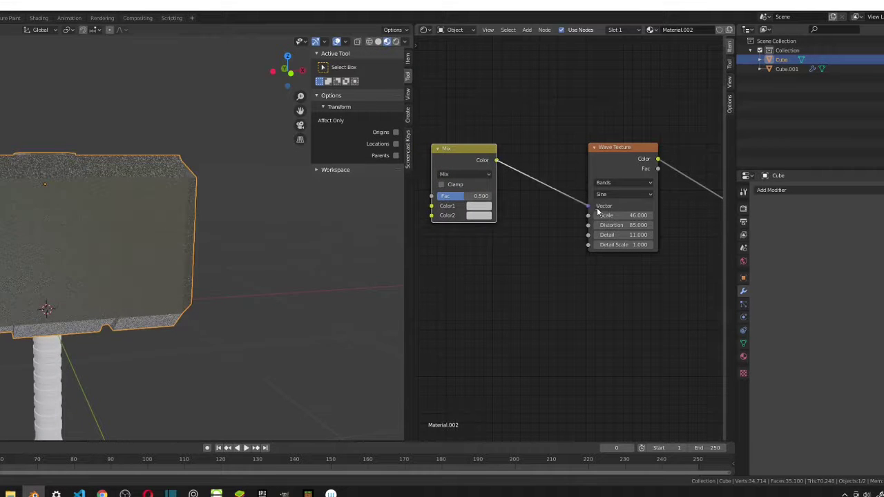
- Set the Mix node's Fac to 0.750
{"action": "scroll", "coordinate": [570, 227], "scroll_direction": "down", "scroll_amount": 2}
{"action": "middle_click_drag", "start_coordinate": [539, 235], "coordinate": [583, 239]}
{"action": "scroll", "coordinate": [586, 248], "scroll_direction": "down", "scroll_amount": 1}
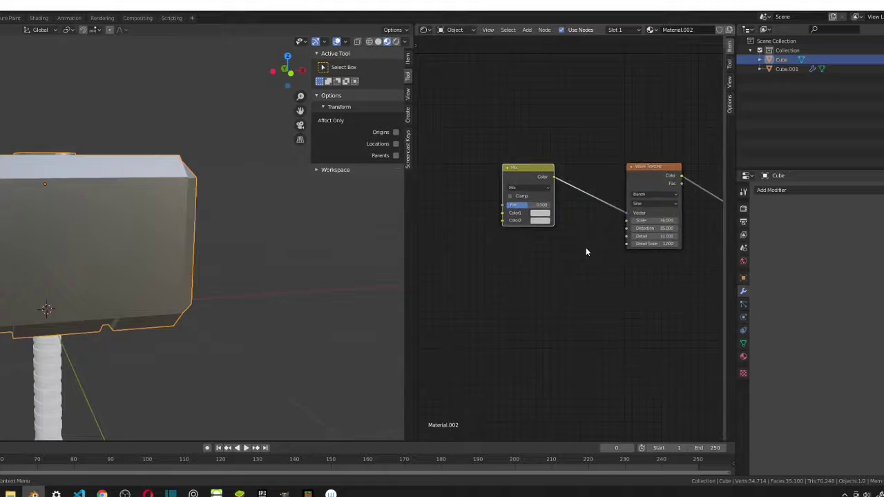
{"action": "scroll", "coordinate": [575, 241], "scroll_direction": "up", "scroll_amount": 4}
{"action": "middle_click_drag", "start_coordinate": [471, 235], "coordinate": [525, 226]}
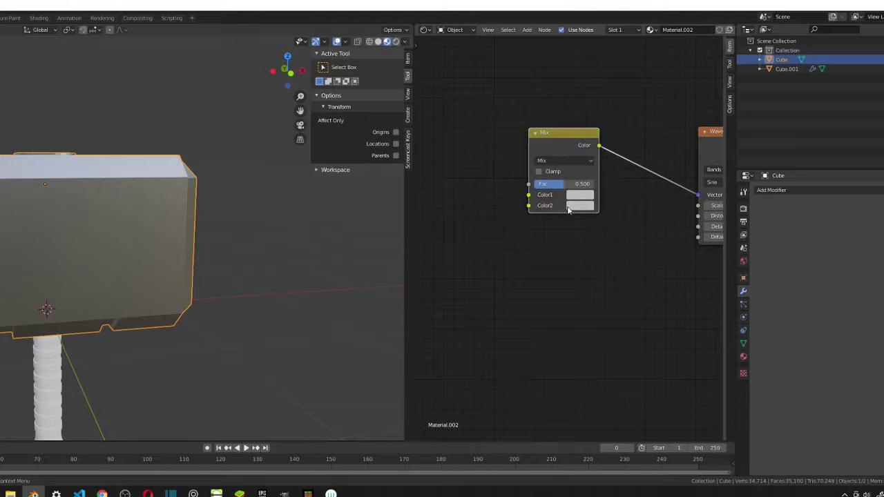
{"action": "left_click", "coordinate": [568, 184]}
{"action": "key", "text": "Return"}
- Add a Noise Texture node before the Mix node and link its Color output to the Mix node's Color1 input
{"action": "scroll", "coordinate": [554, 208], "scroll_direction": "down", "scroll_amount": 1}
{"action": "middle_click_drag", "start_coordinate": [553, 208], "coordinate": [620, 174]}
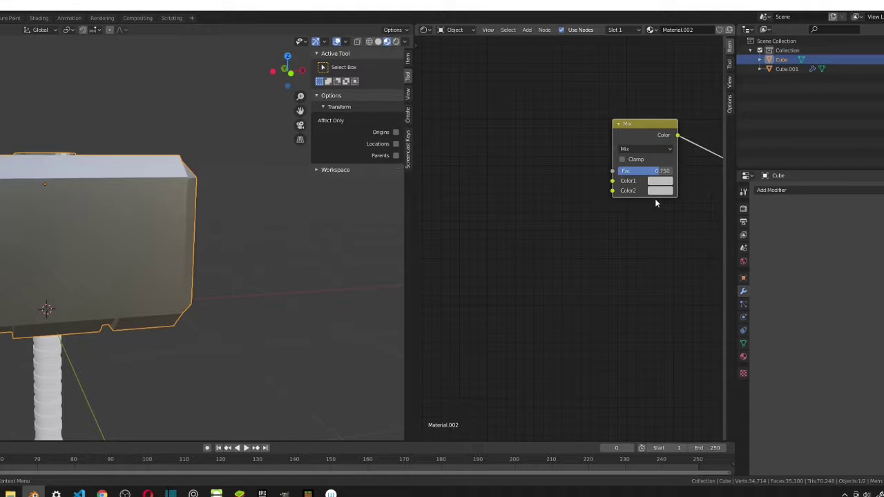
{"action": "middle_click_drag", "start_coordinate": [613, 185], "coordinate": [712, 217]}
{"action": "scroll", "coordinate": [631, 207], "scroll_direction": "up", "scroll_amount": 3}
{"action": "middle_click_drag", "start_coordinate": [631, 207], "coordinate": [545, 194]}
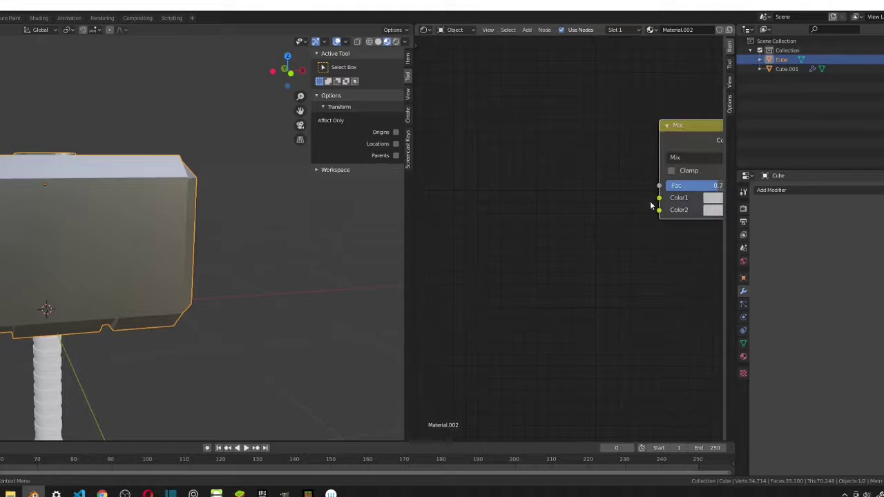
{"action": "left_click_drag", "start_coordinate": [660, 200], "coordinate": [535, 118]}
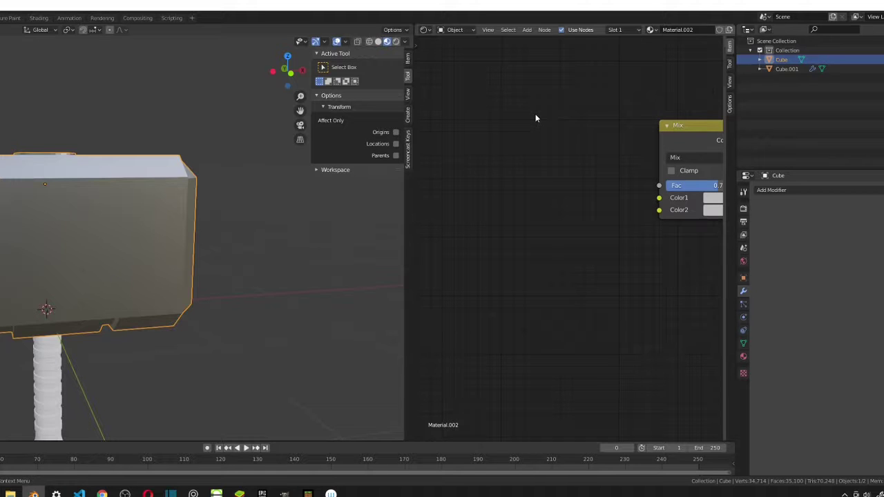
{"action": "key", "text": "shift+a"}
{"action": "type", "text": "nois"}
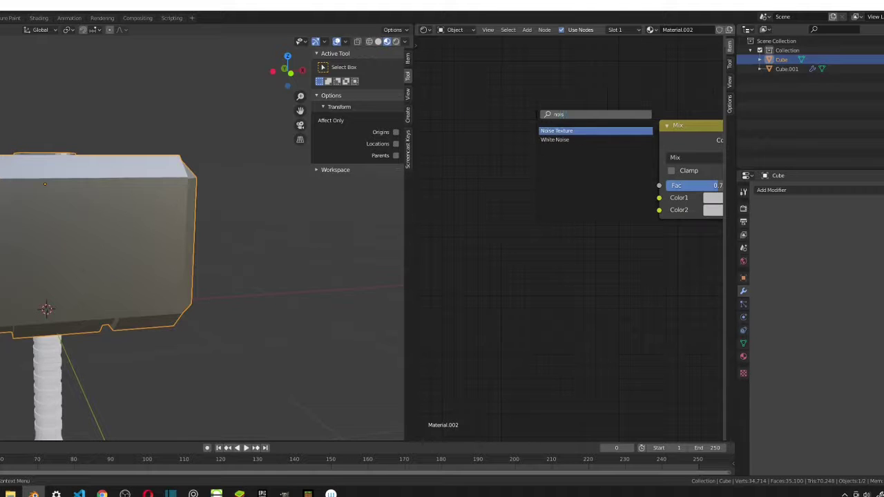
{"action": "key", "text": "Return"}
{"action": "left_click", "coordinate": [519, 123]}
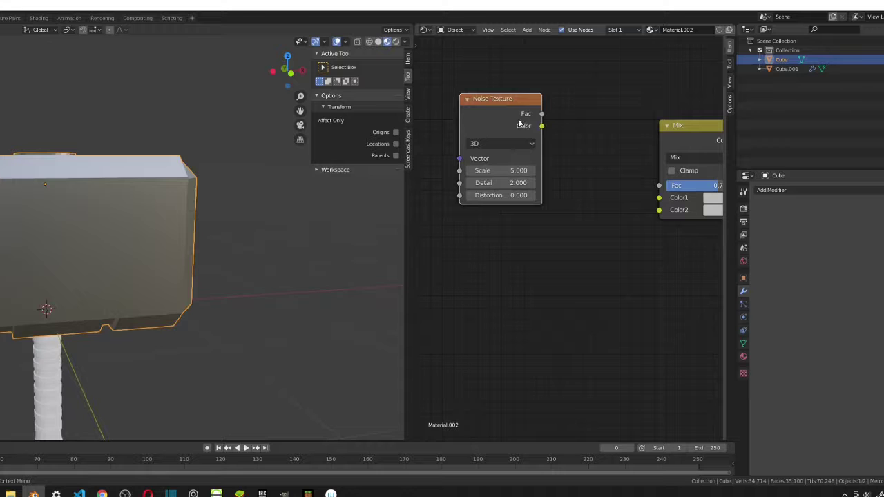
{"action": "left_click_drag", "start_coordinate": [541, 127], "coordinate": [660, 198]}
{"action": "scroll", "coordinate": [547, 213], "scroll_direction": "down", "scroll_amount": 1}
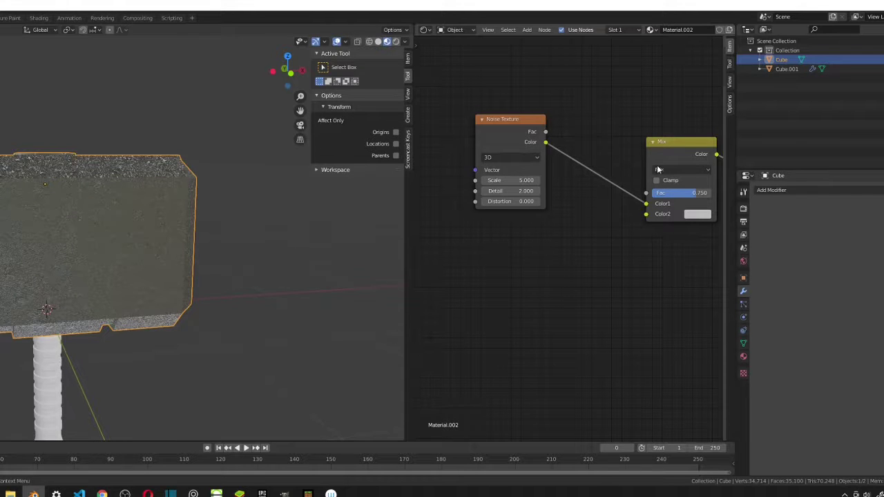
- Add a Texture Coordinate node before the Noise Texture and link its Object output to the Noise Texture's Vector input
{"action": "scroll", "coordinate": [510, 198], "scroll_direction": "down", "scroll_amount": 3}
{"action": "scroll", "coordinate": [492, 194], "scroll_direction": "up", "scroll_amount": 2}
{"action": "scroll", "coordinate": [488, 192], "scroll_direction": "down", "scroll_amount": 4}
{"action": "middle_click_drag", "start_coordinate": [474, 177], "coordinate": [567, 154]}
{"action": "scroll", "coordinate": [549, 169], "scroll_direction": "up", "scroll_amount": 3}
{"action": "key", "text": "shift+a"}
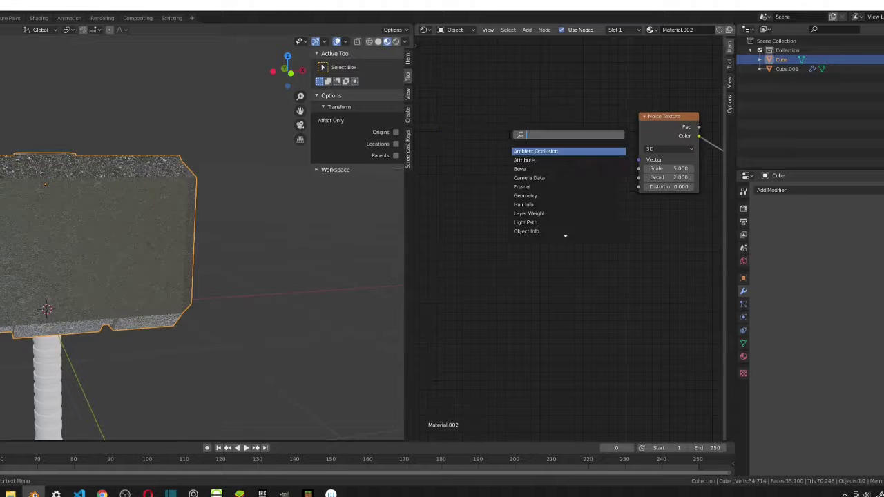
{"action": "type", "text": "tex"}
{"action": "key", "text": "Return"}
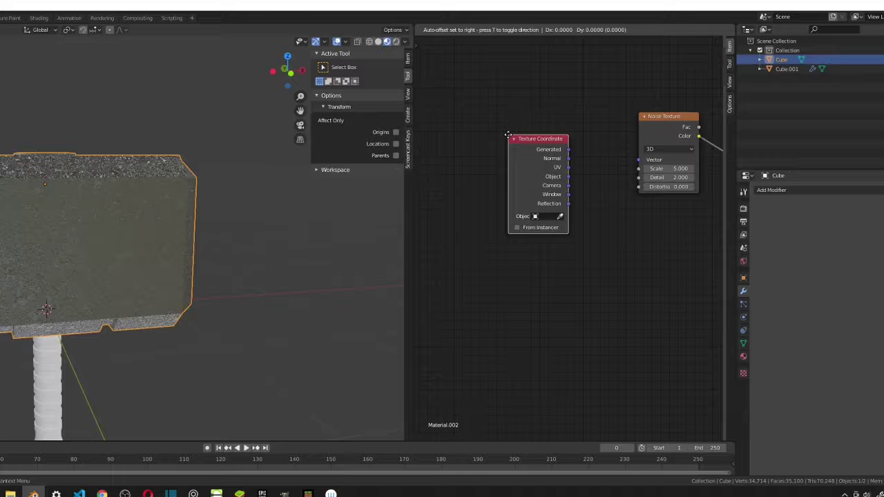
{"action": "left_click", "coordinate": [460, 147]}
{"action": "left_click_drag", "start_coordinate": [520, 192], "coordinate": [638, 160]}
- Raise the Noise Texture node and link the Texture Coordinate's Object output to the Mix node's Color2 input
{"action": "scroll", "coordinate": [638, 207], "scroll_direction": "down", "scroll_amount": 3}
{"action": "middle_click_drag", "start_coordinate": [640, 245], "coordinate": [667, 215]}
{"action": "scroll", "coordinate": [517, 253], "scroll_direction": "up", "scroll_amount": 4}
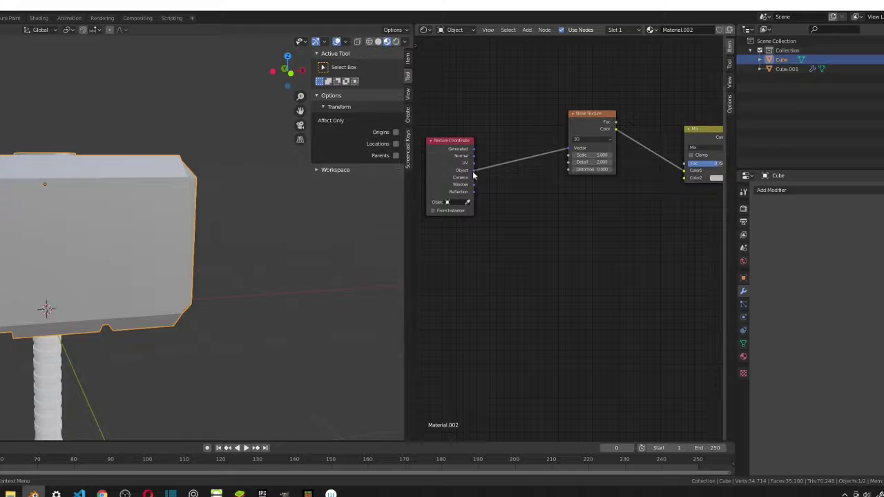
{"action": "left_click_drag", "start_coordinate": [595, 134], "coordinate": [574, 110]}
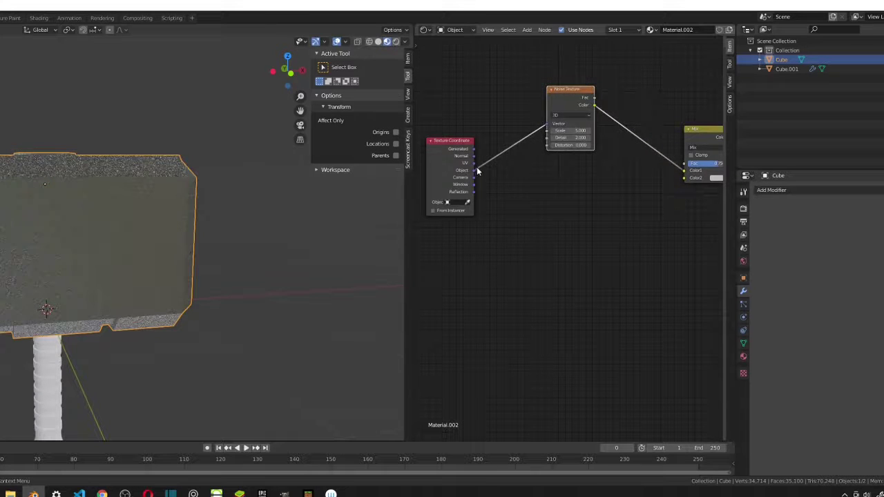
{"action": "left_click_drag", "start_coordinate": [474, 169], "coordinate": [684, 171]}
- Examine the updated bump pattern on the hammer head up close and from further away
{"action": "scroll", "coordinate": [676, 209], "scroll_direction": "up", "scroll_amount": 2}
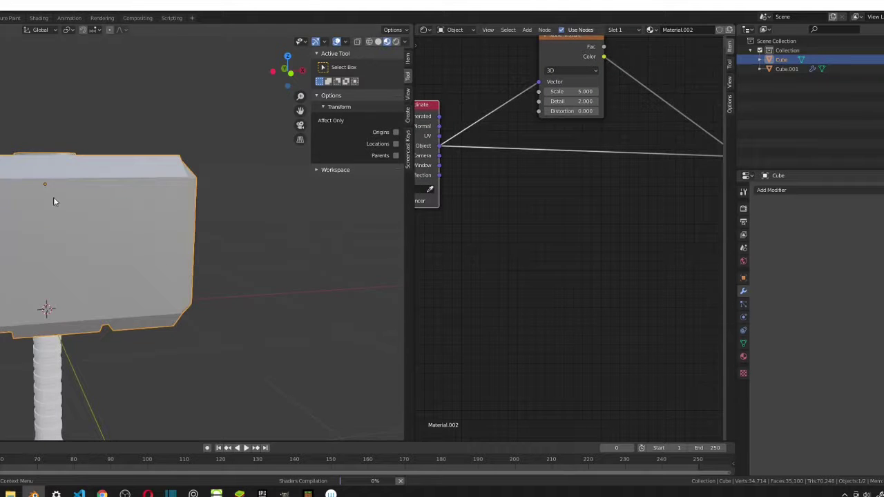
{"action": "scroll", "coordinate": [173, 207], "scroll_direction": "down", "scroll_amount": 2}
{"action": "scroll", "coordinate": [171, 206], "scroll_direction": "up", "scroll_amount": 3}
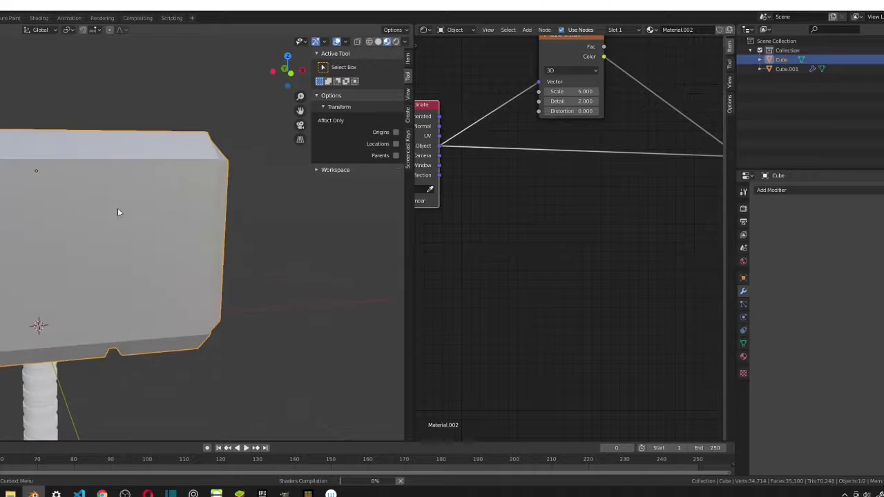
{"action": "scroll", "coordinate": [119, 211], "scroll_direction": "down", "scroll_amount": 3}
{"action": "scroll", "coordinate": [594, 201], "scroll_direction": "down", "scroll_amount": 3}
{"action": "scroll", "coordinate": [139, 221], "scroll_direction": "up", "scroll_amount": 5}
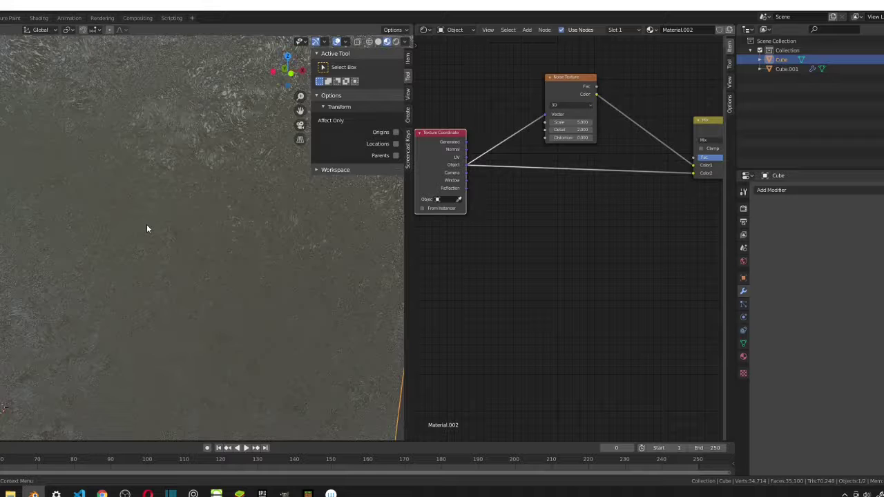
{"action": "scroll", "coordinate": [27, 233], "scroll_direction": "down", "scroll_amount": 3}
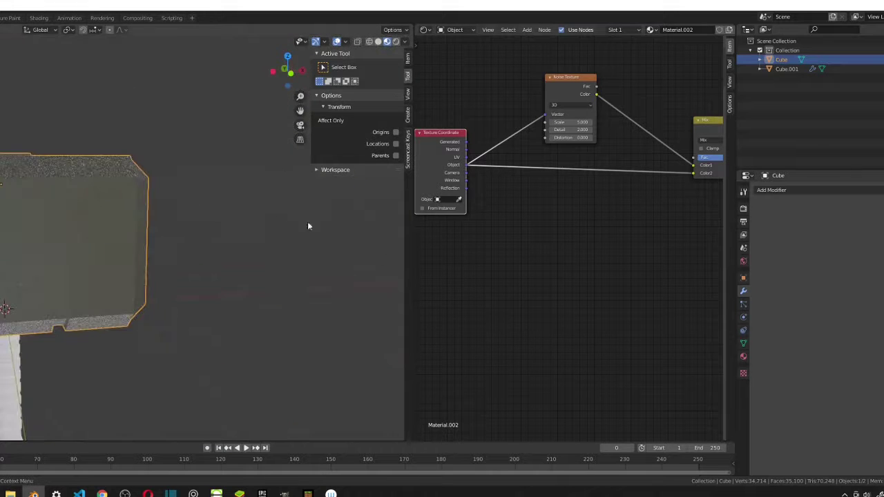
{"action": "scroll", "coordinate": [235, 206], "scroll_direction": "down", "scroll_amount": 1}
{"action": "scroll", "coordinate": [602, 209], "scroll_direction": "down", "scroll_amount": 2}
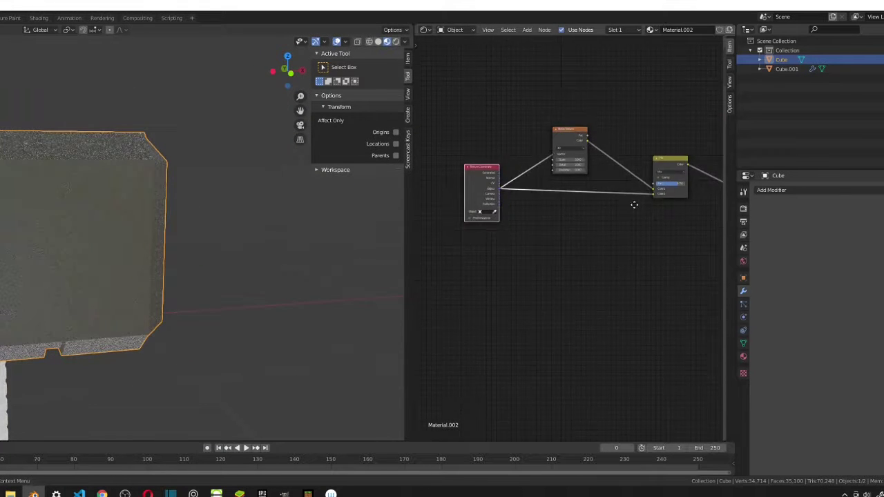
- Move the Texture Coordinate, Noise Texture and Mix nodes together away from the Wave Texture to make room between them
{"action": "middle_click_drag", "start_coordinate": [636, 203], "coordinate": [437, 228]}
{"action": "scroll", "coordinate": [446, 225], "scroll_direction": "up", "scroll_amount": 3}
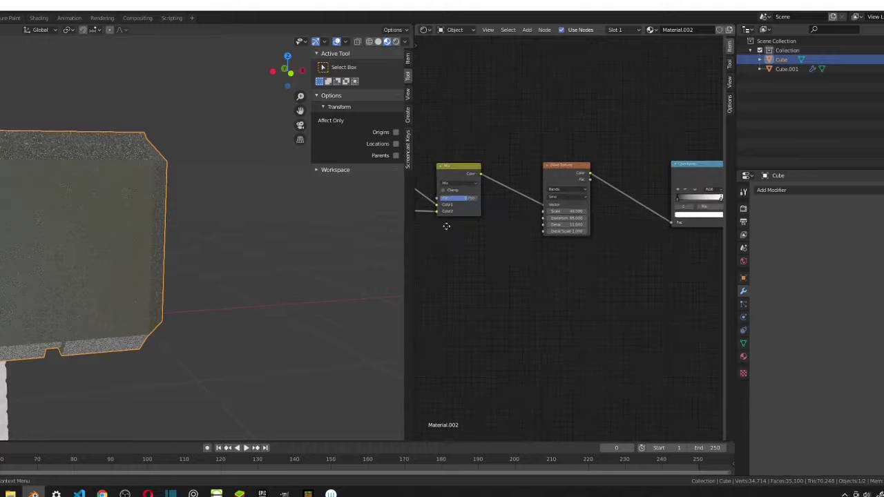
{"action": "scroll", "coordinate": [551, 239], "scroll_direction": "down", "scroll_amount": 3}
{"action": "middle_click_drag", "start_coordinate": [521, 212], "coordinate": [641, 185]}
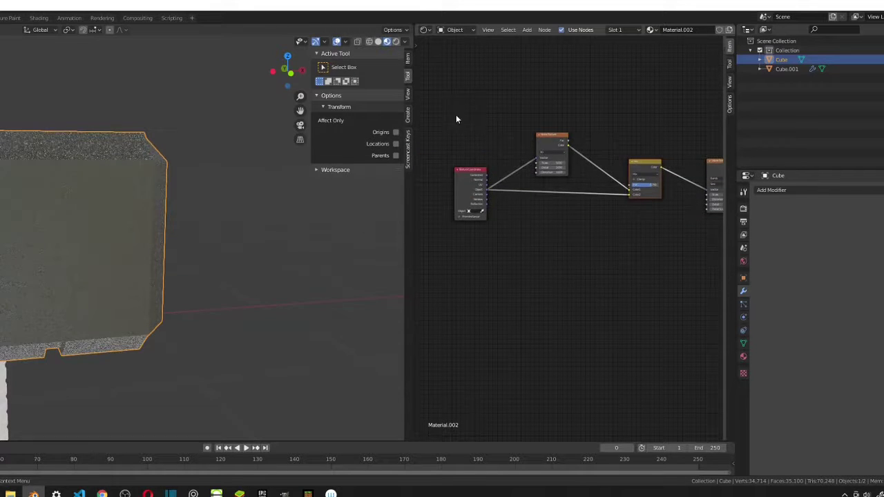
{"action": "left_click_drag", "start_coordinate": [456, 116], "coordinate": [660, 238]}
{"action": "left_click_drag", "start_coordinate": [641, 168], "coordinate": [520, 149]}
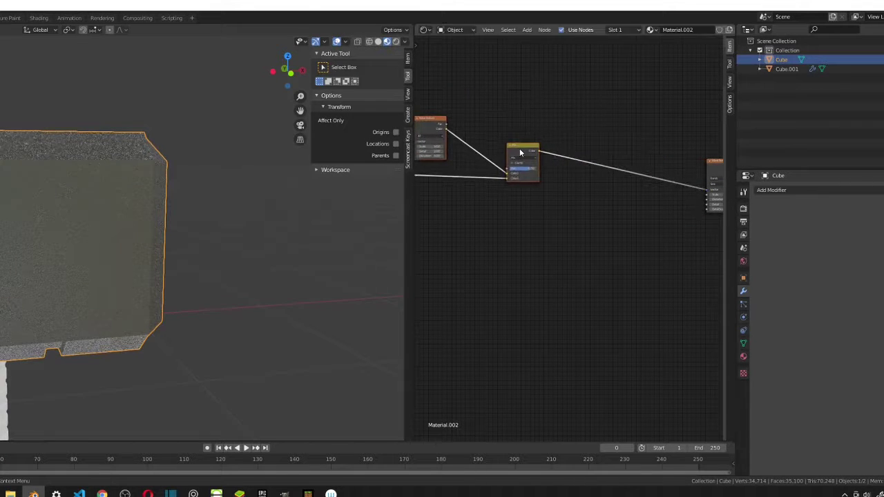
- Insert a Mapping node into the link between the Mix node and the Wave Texture
{"action": "scroll", "coordinate": [595, 185], "scroll_direction": "up", "scroll_amount": 2}
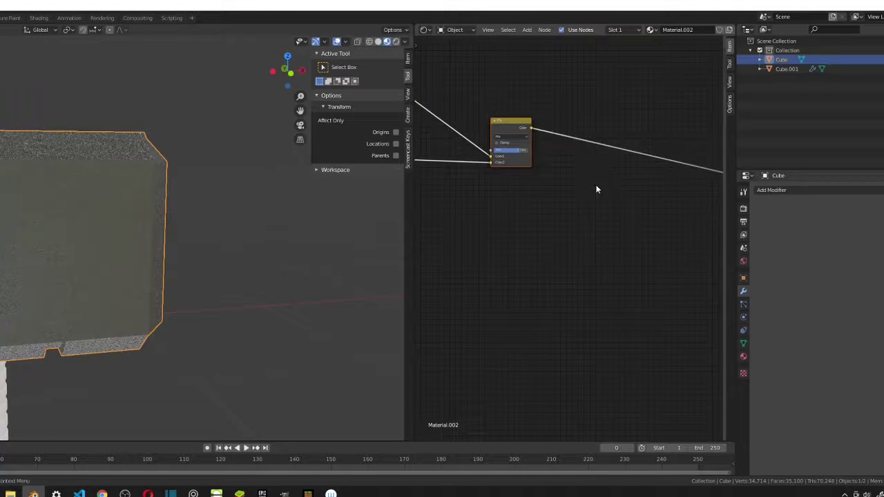
{"action": "left_click_drag", "start_coordinate": [710, 192], "coordinate": [590, 166]}
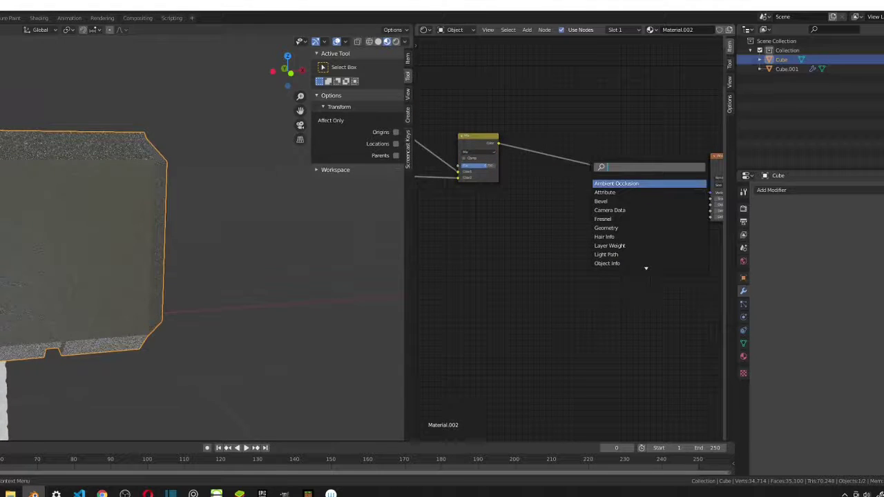
{"action": "type", "text": "mapping"}
{"action": "key", "text": "Return"}
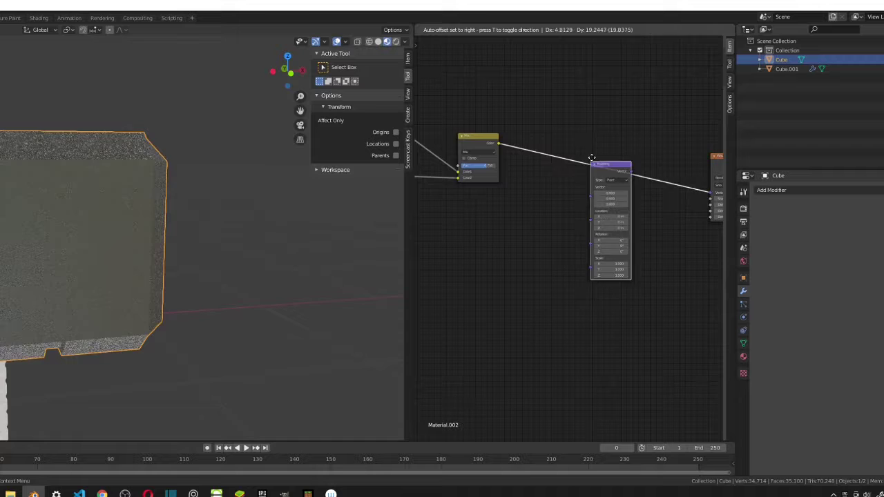
{"action": "left_click", "coordinate": [592, 157]}
- Set the Mapping node's Scale to 7 in X, 10 in Y and -9 in Z
{"action": "scroll", "coordinate": [492, 118], "scroll_direction": "up", "scroll_amount": 1}
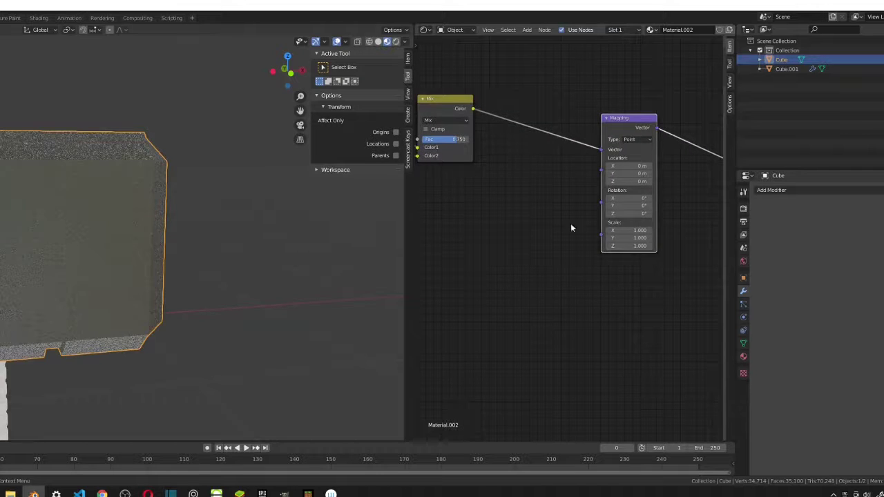
{"action": "scroll", "coordinate": [571, 228], "scroll_direction": "up", "scroll_amount": 1}
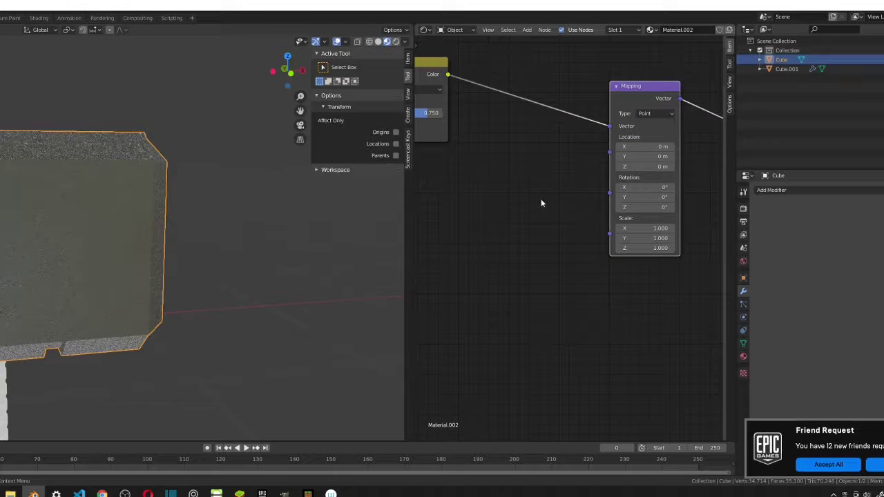
{"action": "middle_click_drag", "start_coordinate": [581, 224], "coordinate": [526, 237]}
{"action": "scroll", "coordinate": [574, 258], "scroll_direction": "up", "scroll_amount": 2}
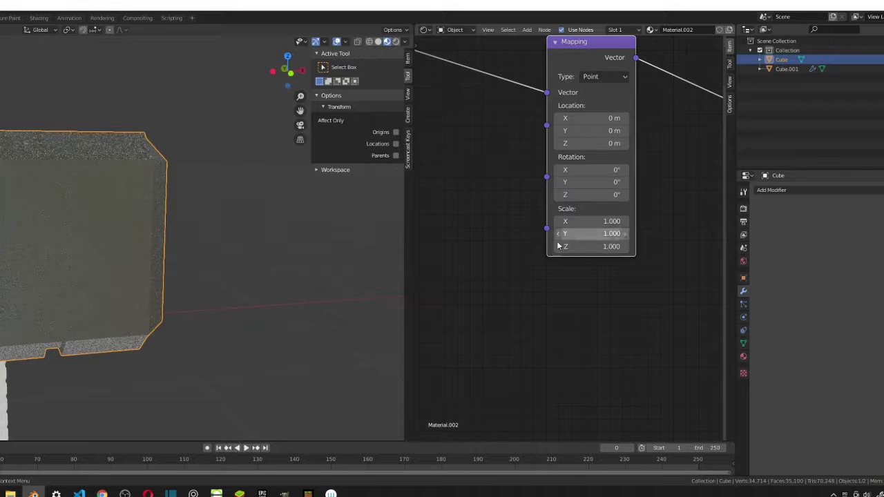
{"action": "left_click", "coordinate": [597, 221]}
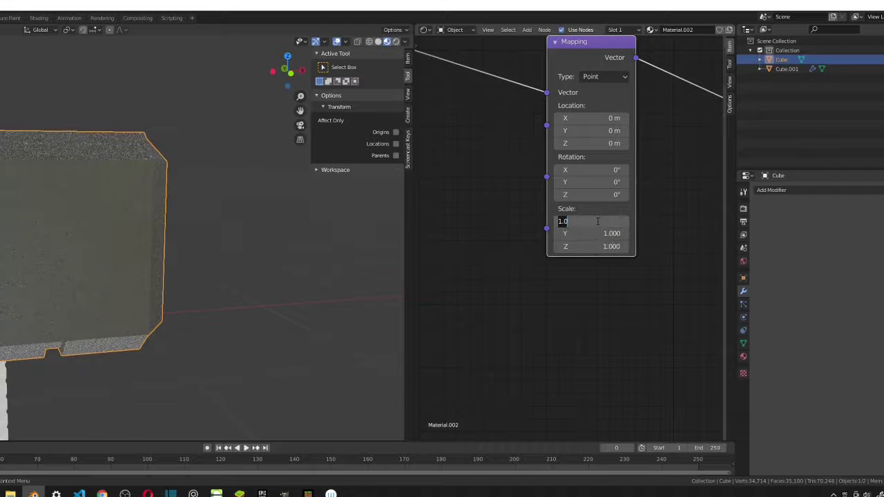
{"action": "type", "text": "7"}
{"action": "key", "text": "Return"}
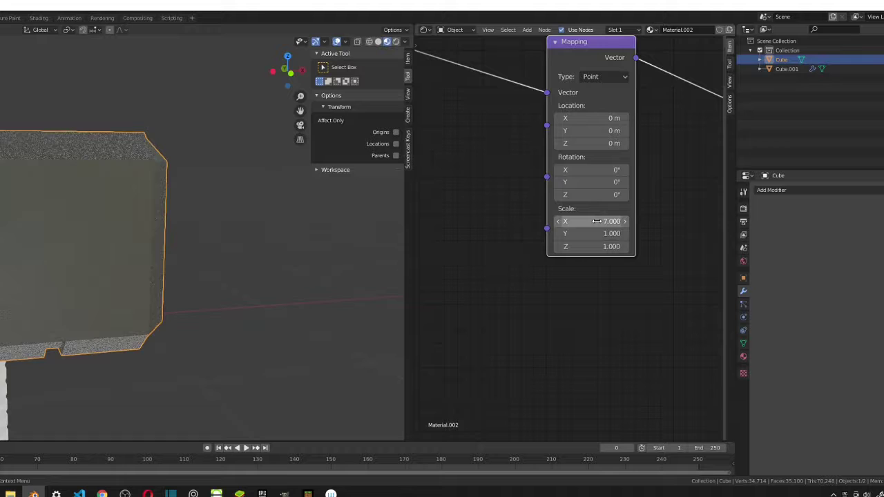
{"action": "left_click", "coordinate": [602, 235]}
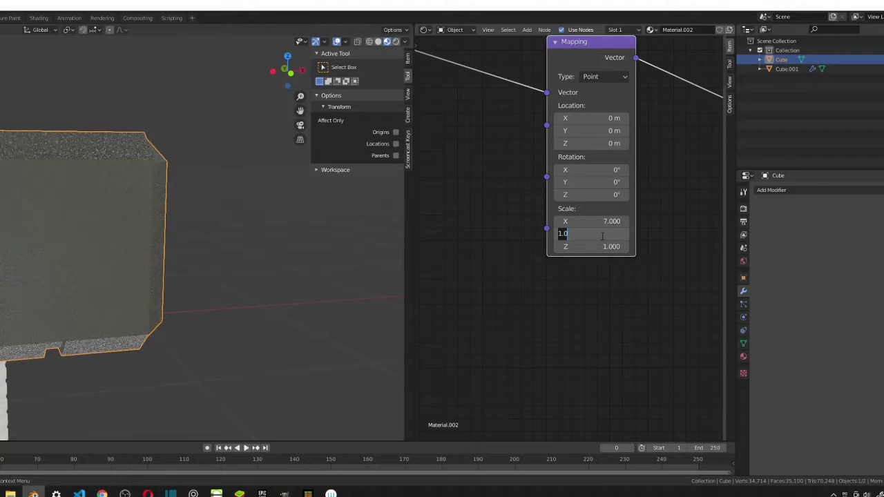
{"action": "key", "text": "BackSpace"}
{"action": "type", "text": "-10"}
{"action": "key", "text": "Return"}
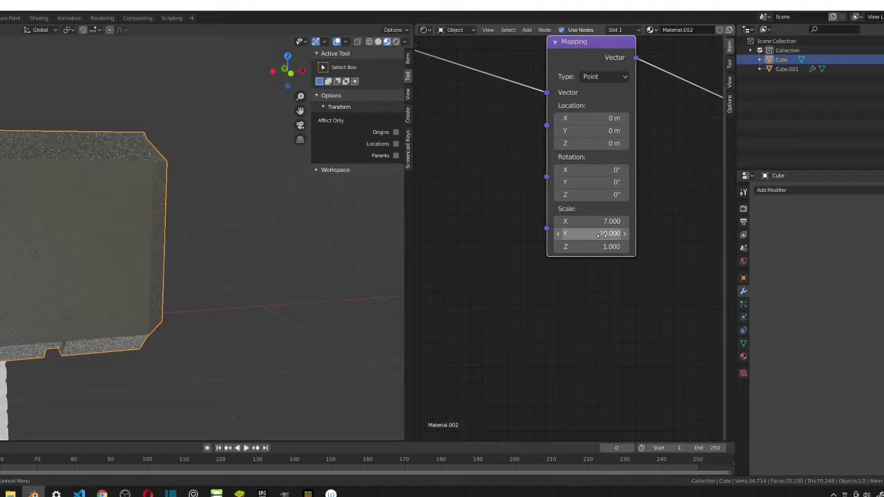
{"action": "left_click", "coordinate": [609, 250]}
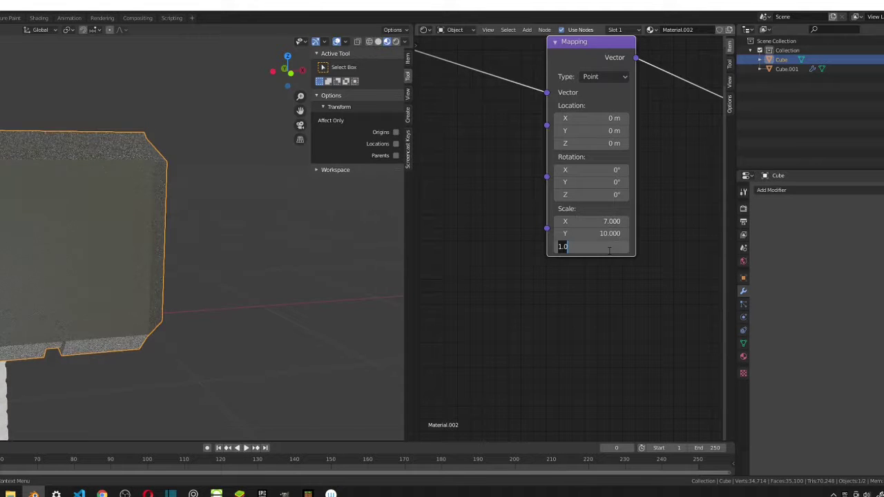
{"action": "key", "text": "BackSpace"}
{"action": "type", "text": "-9"}
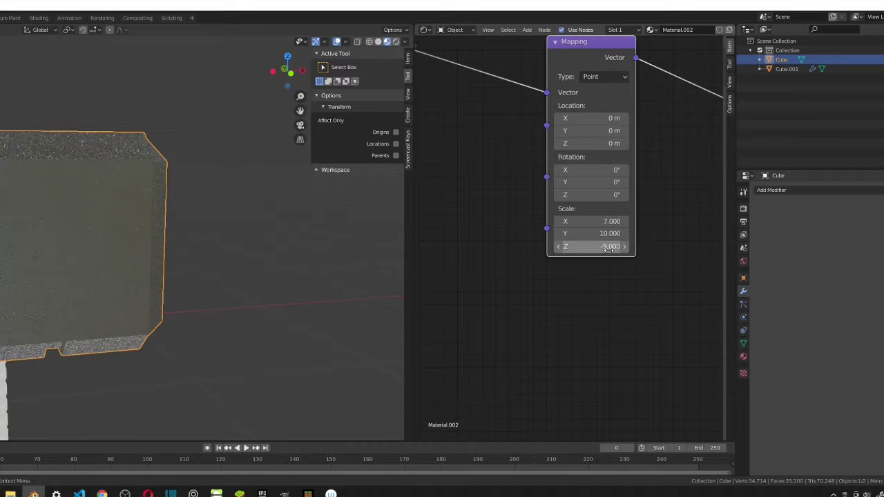
{"action": "key", "text": "Return"}
- Inspect the hammer head's surface up close to judge the rescaled bump pattern
{"action": "scroll", "coordinate": [5, 293], "scroll_direction": "up", "scroll_amount": 3}
{"action": "middle_click_drag", "start_coordinate": [4, 292], "coordinate": [86, 289], "text": "shift"}
{"action": "scroll", "coordinate": [87, 288], "scroll_direction": "up", "scroll_amount": 3}
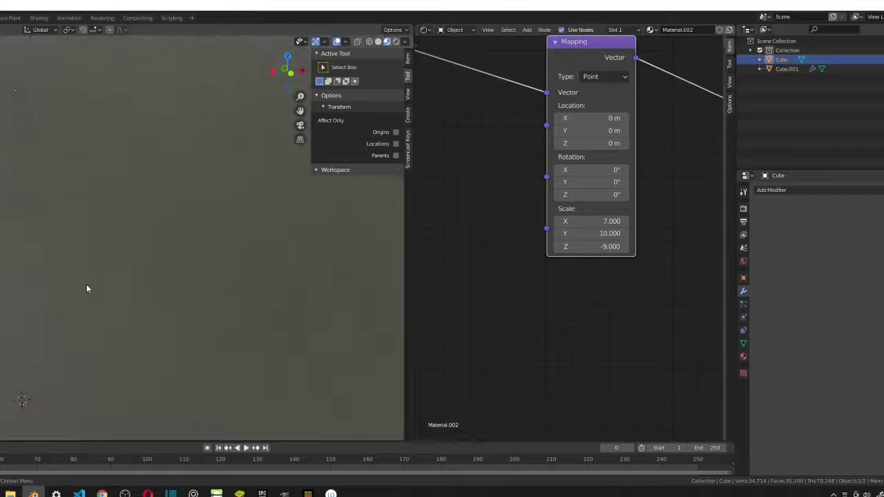
{"action": "scroll", "coordinate": [89, 299], "scroll_direction": "up", "scroll_amount": 2}
{"action": "scroll", "coordinate": [89, 299], "scroll_direction": "down", "scroll_amount": 2}
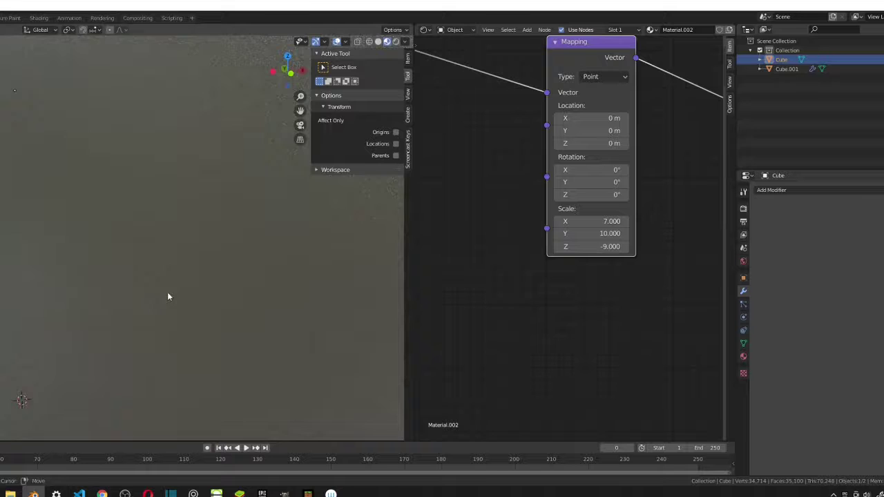
{"action": "middle_click_drag", "start_coordinate": [168, 296], "coordinate": [14, 278], "text": "shift"}
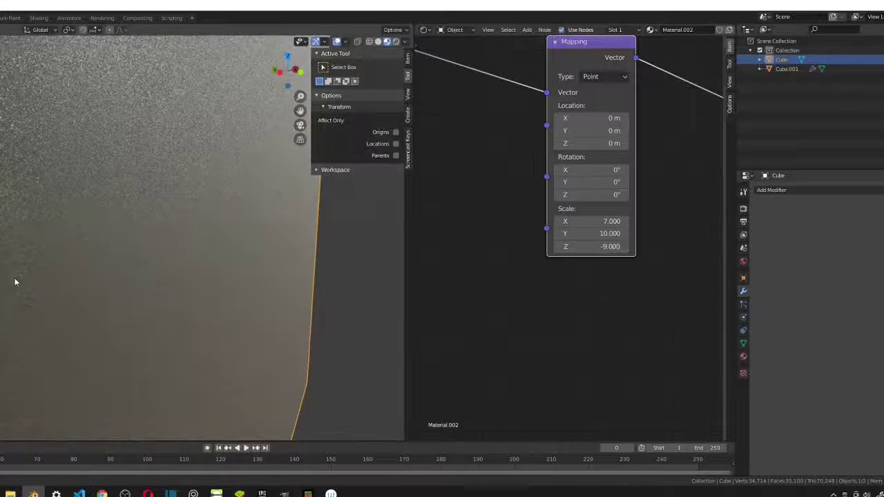
- Deselect the hammer head and look over the whole hammer from the front
{"action": "middle_click_drag", "start_coordinate": [89, 263], "coordinate": [105, 181], "text": "shift"}
{"action": "scroll", "coordinate": [193, 180], "scroll_direction": "down", "scroll_amount": 10}
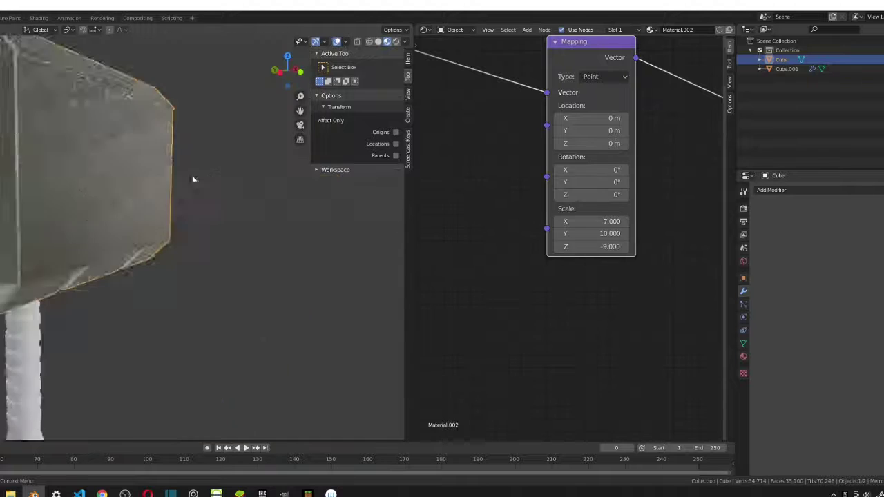
{"action": "left_click", "coordinate": [202, 191]}
{"action": "middle_click_drag", "start_coordinate": [202, 197], "coordinate": [82, 213]}
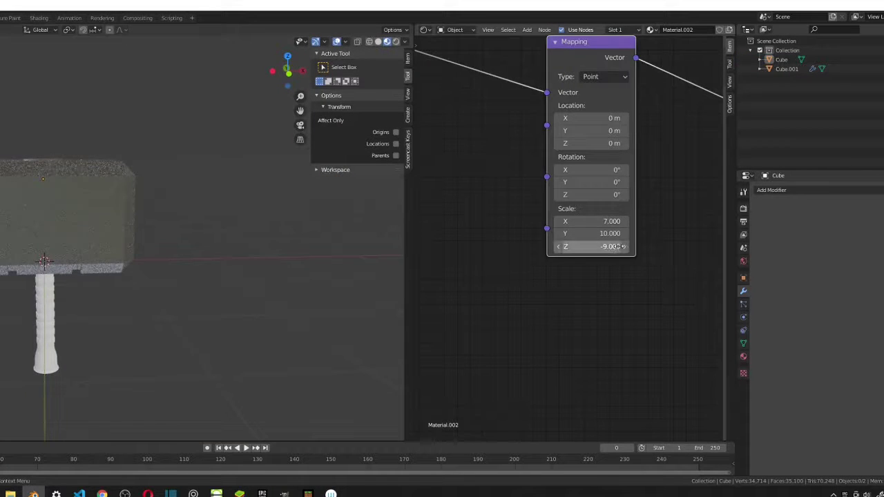
- Move the ColorRamp's white stop to position 0.618
{"action": "scroll", "coordinate": [622, 257], "scroll_direction": "down", "scroll_amount": 4}
{"action": "middle_click_drag", "start_coordinate": [622, 257], "coordinate": [488, 286]}
{"action": "scroll", "coordinate": [481, 292], "scroll_direction": "up", "scroll_amount": 9}
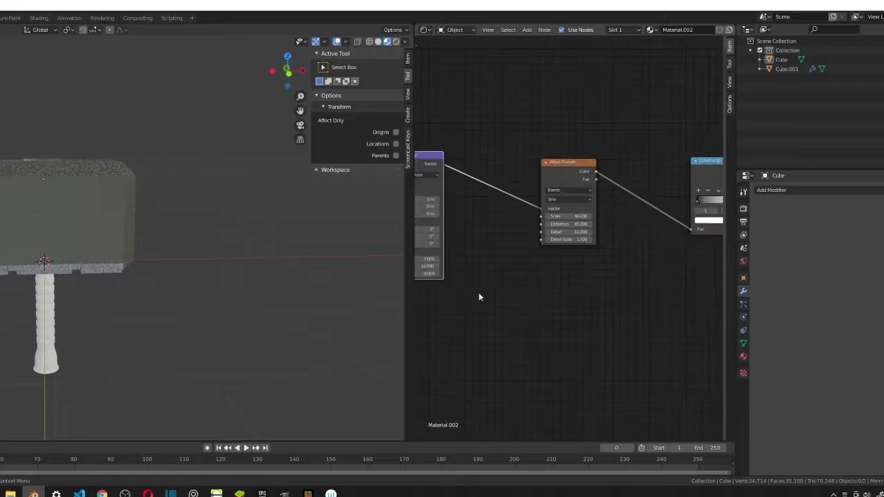
{"action": "scroll", "coordinate": [496, 292], "scroll_direction": "down", "scroll_amount": 5}
{"action": "middle_click_drag", "start_coordinate": [632, 269], "coordinate": [531, 284]}
{"action": "scroll", "coordinate": [576, 273], "scroll_direction": "up", "scroll_amount": 2}
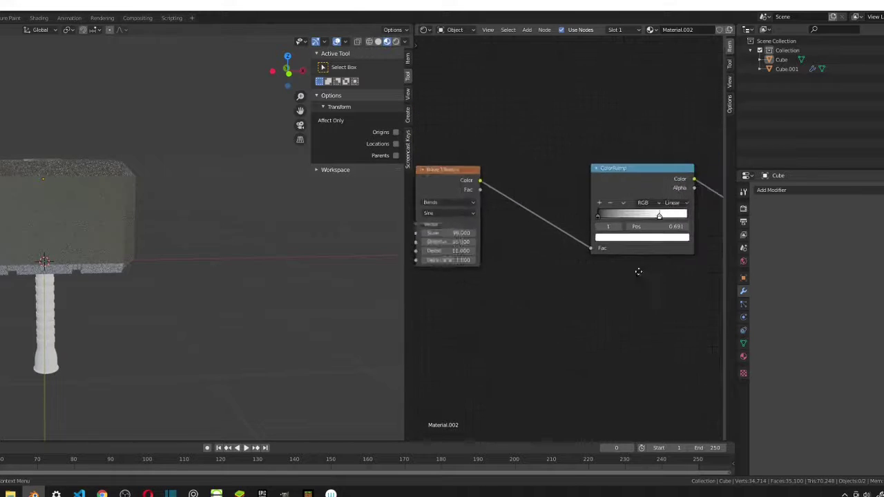
{"action": "middle_click_drag", "start_coordinate": [639, 272], "coordinate": [629, 252]}
{"action": "scroll", "coordinate": [568, 266], "scroll_direction": "up", "scroll_amount": 3}
{"action": "scroll", "coordinate": [629, 252], "scroll_direction": "up", "scroll_amount": 3}
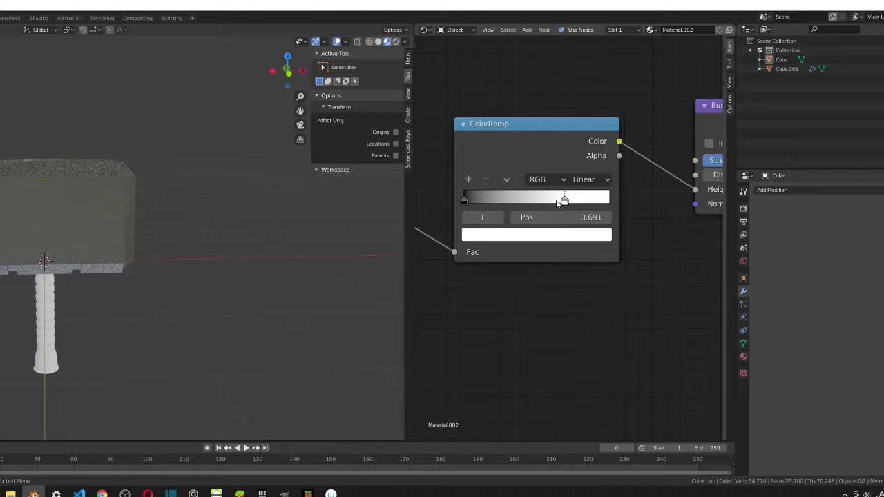
{"action": "left_click_drag", "start_coordinate": [565, 200], "coordinate": [553, 201]}
{"action": "scroll", "coordinate": [521, 273], "scroll_direction": "up", "scroll_amount": 4}
{"action": "scroll", "coordinate": [521, 274], "scroll_direction": "down", "scroll_amount": 3}
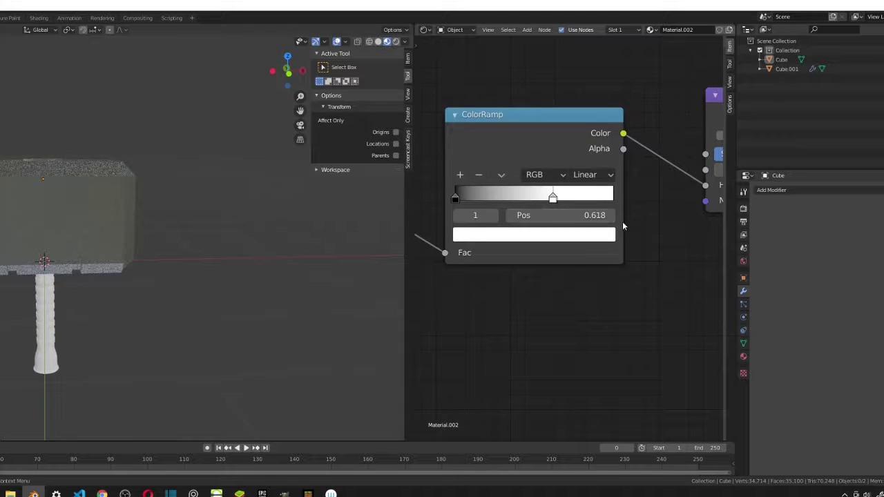
- Set the Bump node's Strength to 0.108
{"action": "middle_click_drag", "start_coordinate": [623, 222], "coordinate": [439, 248]}
{"action": "scroll", "coordinate": [569, 238], "scroll_direction": "up", "scroll_amount": 4}
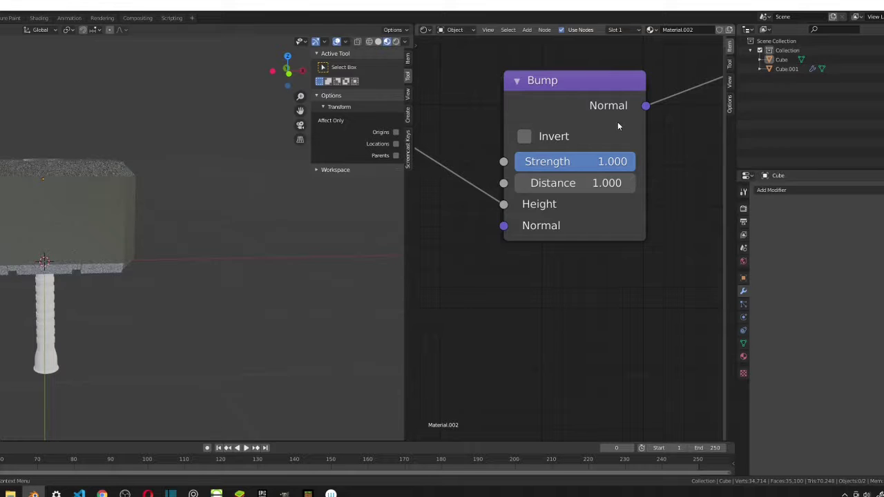
{"action": "left_click", "coordinate": [613, 161]}
{"action": "type", "text": "0.108"}
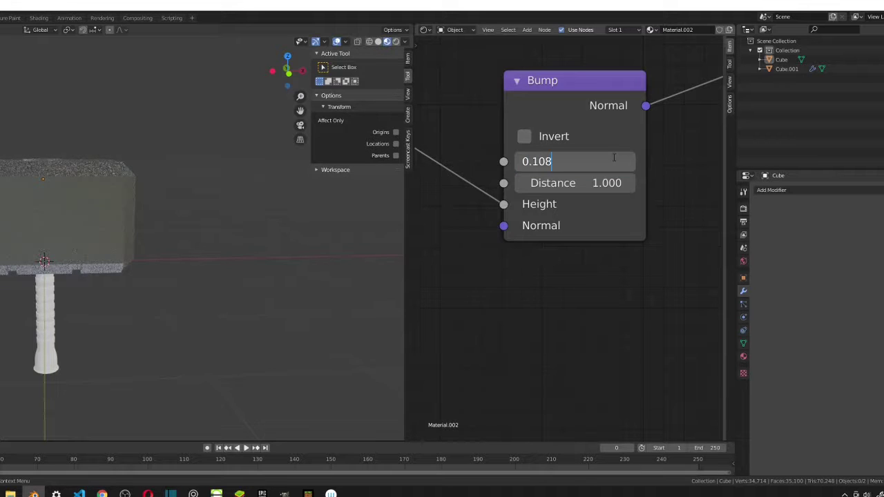
{"action": "key", "text": "Return"}
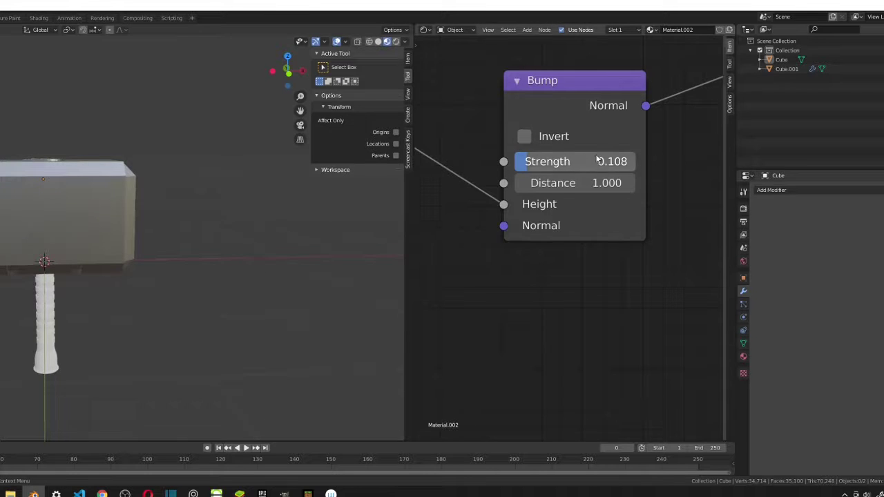
- Inspect the hammer head's front and top surfaces to judge the softened bump effect
{"action": "scroll", "coordinate": [152, 240], "scroll_direction": "up", "scroll_amount": 6}
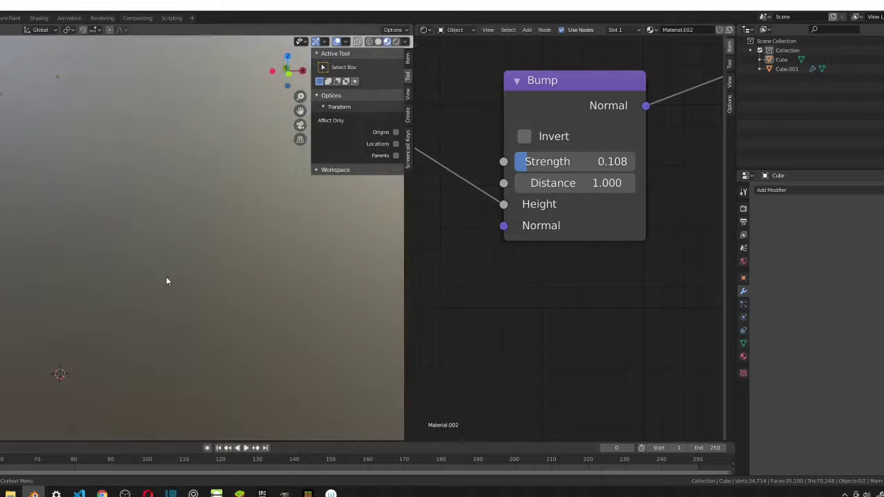
{"action": "scroll", "coordinate": [126, 269], "scroll_direction": "up", "scroll_amount": 2}
{"action": "middle_click_drag", "start_coordinate": [159, 268], "coordinate": [160, 304], "text": "shift"}
{"action": "scroll", "coordinate": [173, 283], "scroll_direction": "down", "scroll_amount": 4}
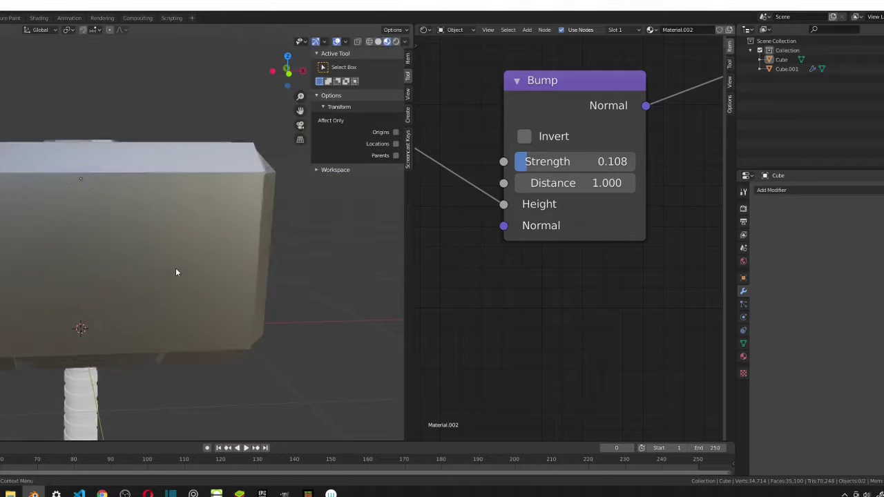
{"action": "middle_click_drag", "start_coordinate": [127, 277], "coordinate": [41, 338]}
{"action": "scroll", "coordinate": [73, 321], "scroll_direction": "up", "scroll_amount": 4}
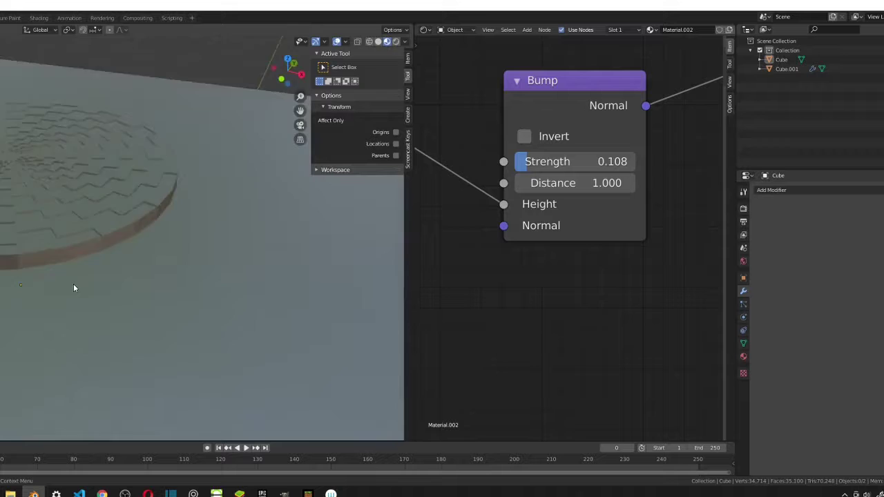
{"action": "scroll", "coordinate": [73, 284], "scroll_direction": "down", "scroll_amount": 3}
{"action": "middle_click_drag", "start_coordinate": [73, 283], "coordinate": [92, 235]}
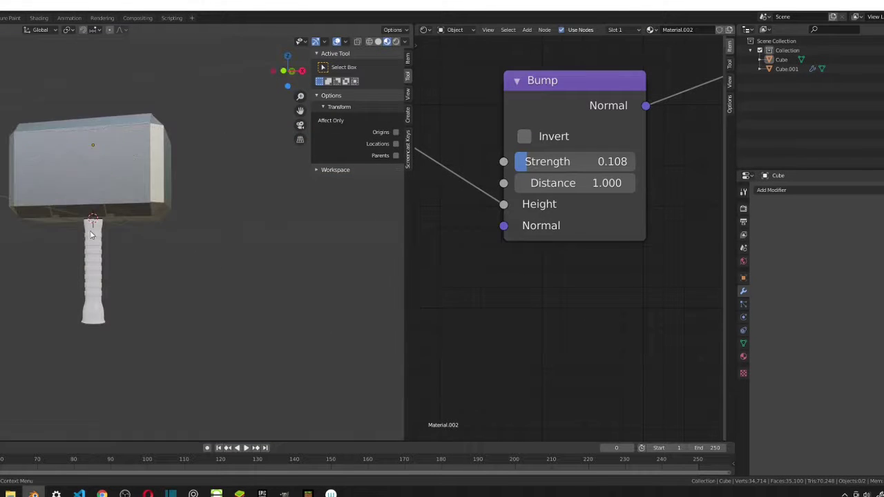
- Rename the hammer head's material as Uru
{"action": "scroll", "coordinate": [683, 163], "scroll_direction": "down", "scroll_amount": 5}
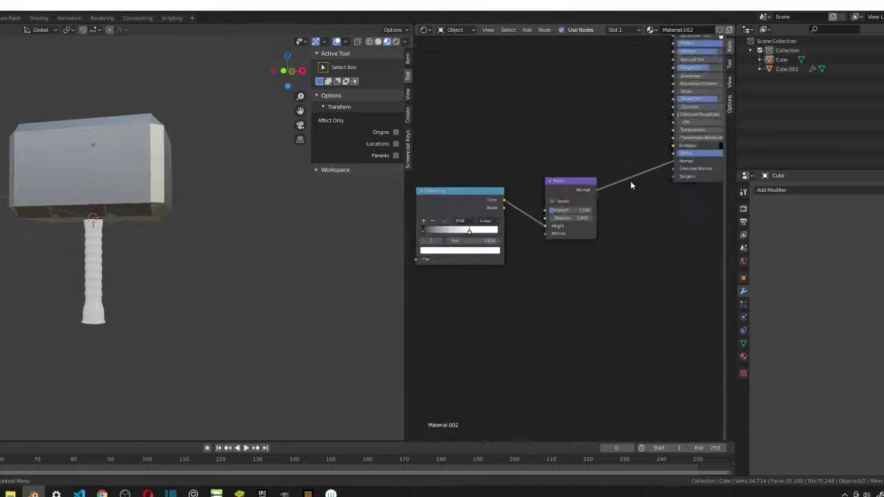
{"action": "scroll", "coordinate": [631, 185], "scroll_direction": "down", "scroll_amount": 4}
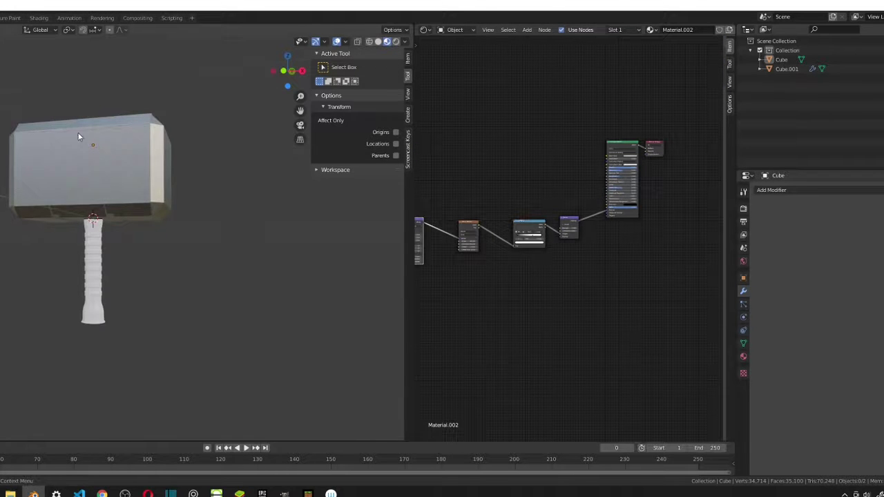
{"action": "scroll", "coordinate": [623, 206], "scroll_direction": "down", "scroll_amount": 2}
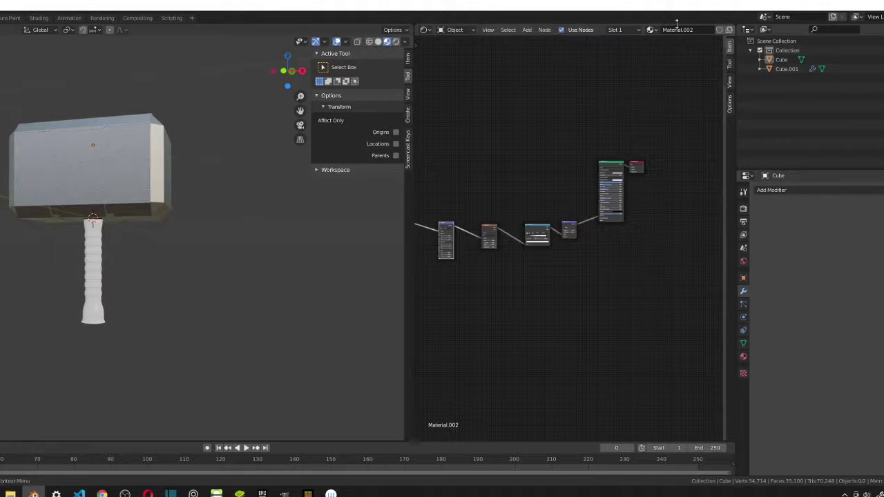
{"action": "type", "text": "UUr"}
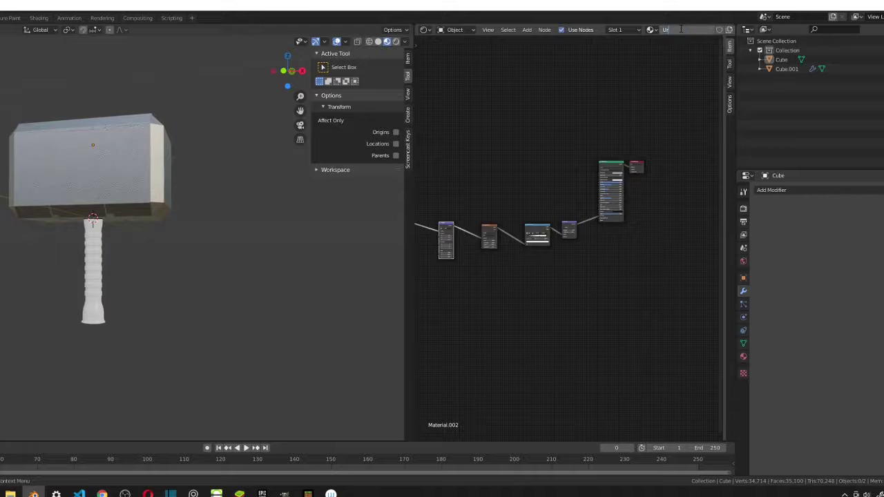
{"action": "type", "text": "u"}
{"action": "key", "text": "Return"}
- Select the hammer's handle in the viewport to show its own material nodes
{"action": "scroll", "coordinate": [106, 95], "scroll_direction": "up", "scroll_amount": 2}
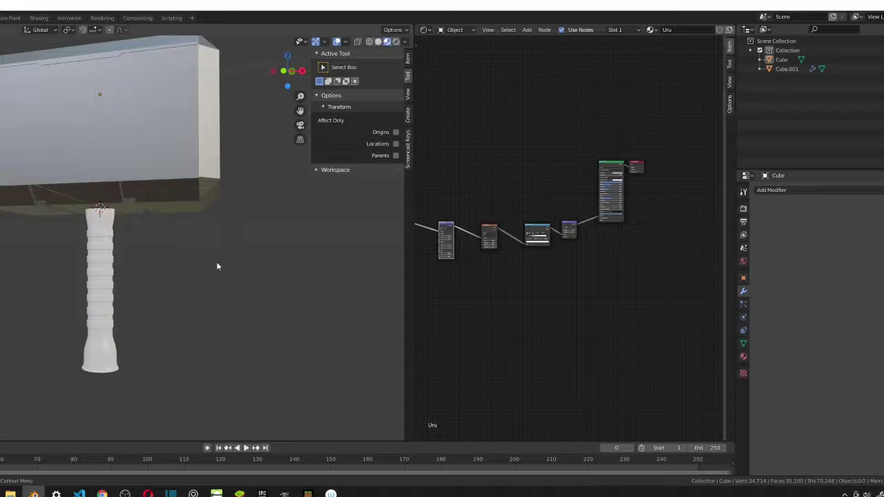
{"action": "left_click", "coordinate": [103, 232]}
{"action": "left_click", "coordinate": [108, 172]}
{"action": "left_click", "coordinate": [109, 242]}
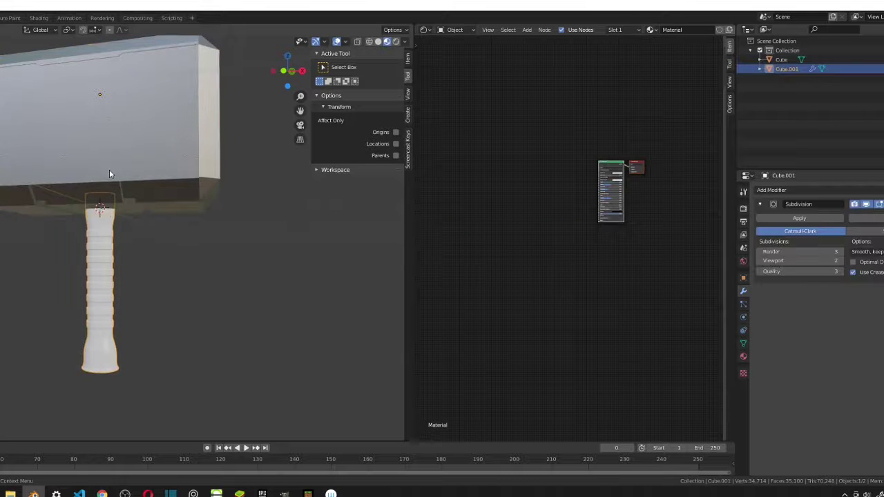
{"action": "left_click", "coordinate": [109, 171]}
{"action": "left_click", "coordinate": [98, 238]}
{"action": "left_click", "coordinate": [117, 159]}
{"action": "left_click", "coordinate": [97, 235]}
{"action": "left_click", "coordinate": [98, 235]}
{"action": "left_click", "coordinate": [98, 237]}
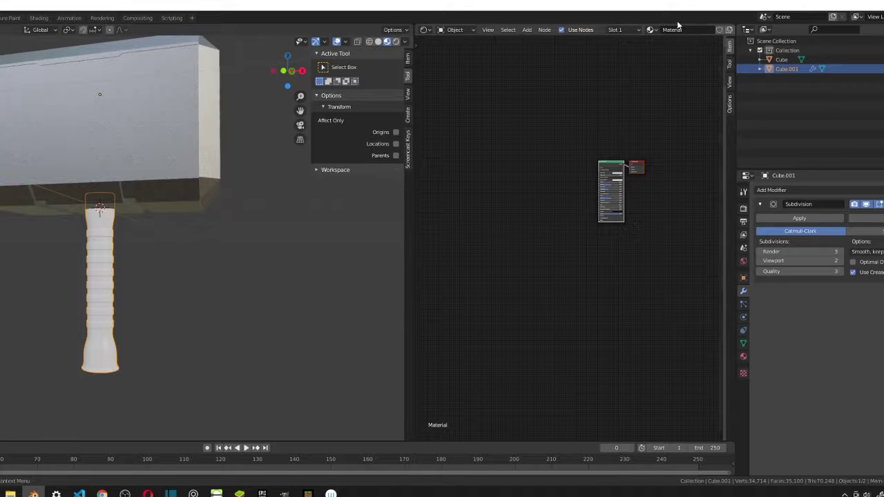
- Give the handle a new material named Leather in an added slot and remove its original Material slot
{"action": "left_click", "coordinate": [744, 355]}
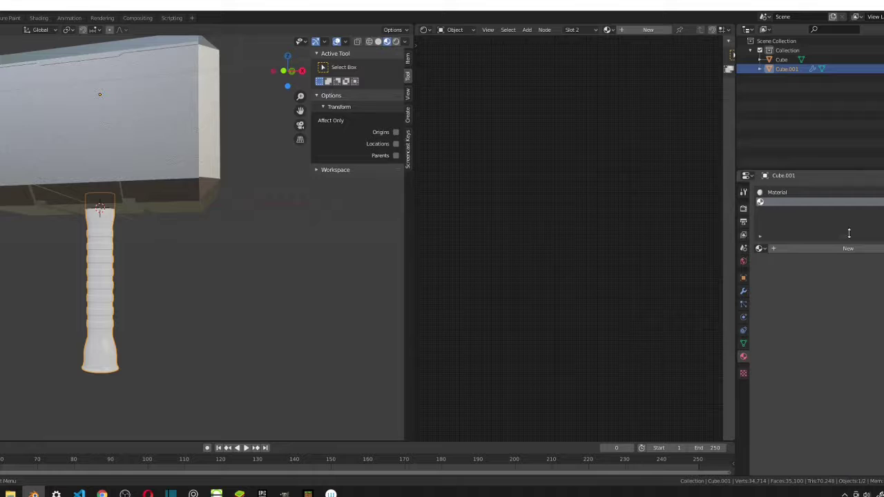
{"action": "left_click", "coordinate": [815, 248]}
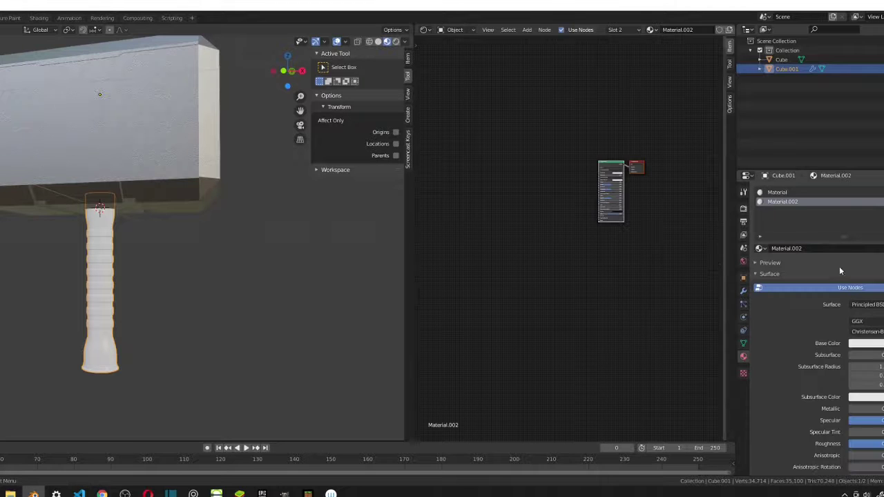
{"action": "left_click", "coordinate": [787, 249]}
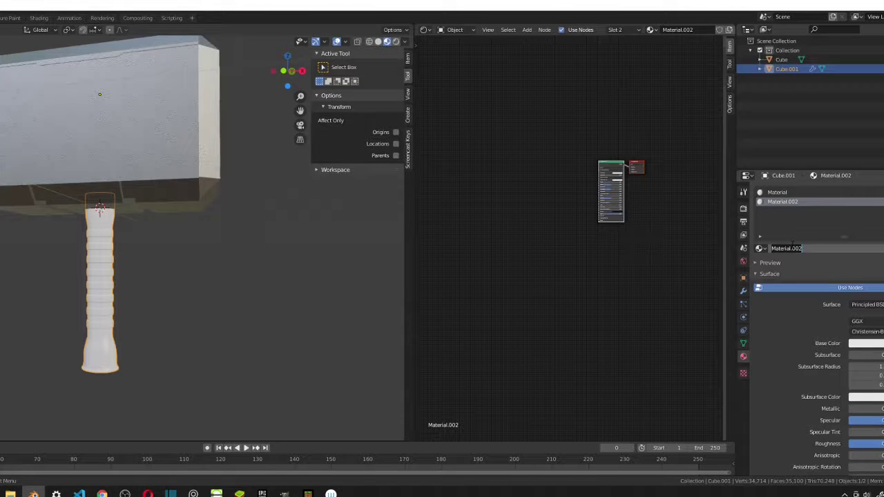
{"action": "type", "text": "leather"}
{"action": "key", "text": "Return"}
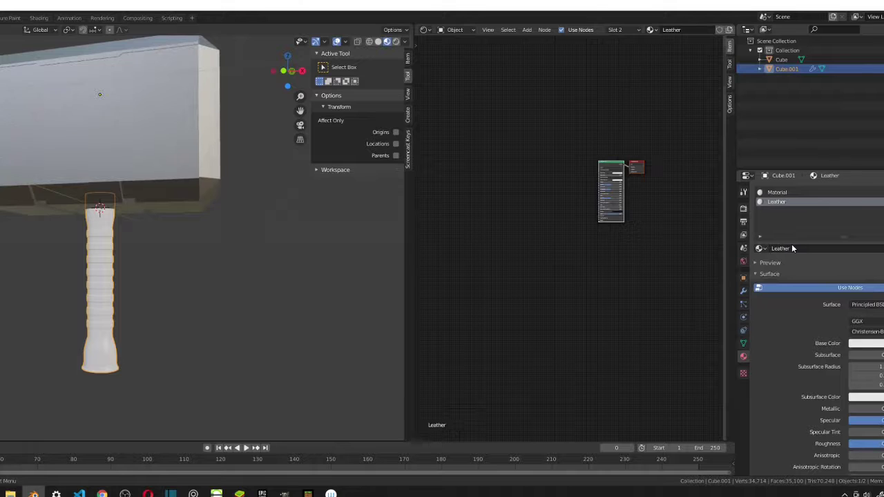
{"action": "left_click", "coordinate": [807, 193]}
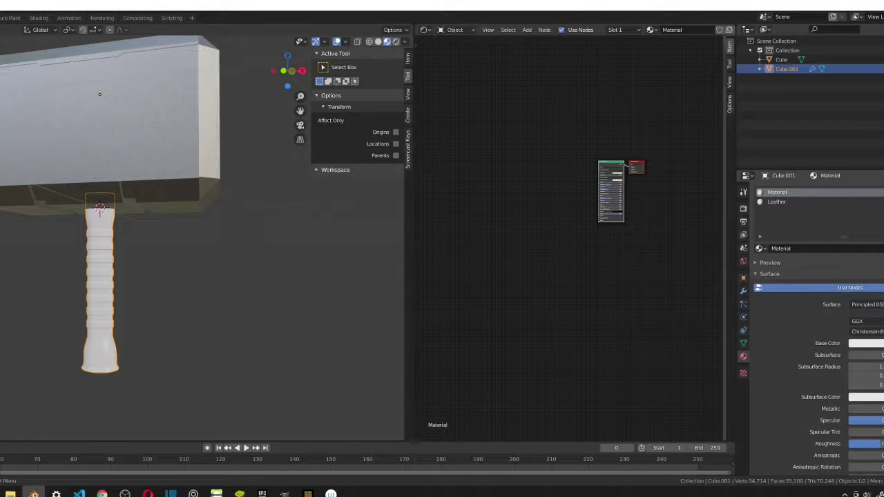
{"action": "left_click", "coordinate": [883, 202]}
- Set the Specular value of the Leather material's Principled BSDF to 0.8
{"action": "scroll", "coordinate": [572, 148], "scroll_direction": "up", "scroll_amount": 5}
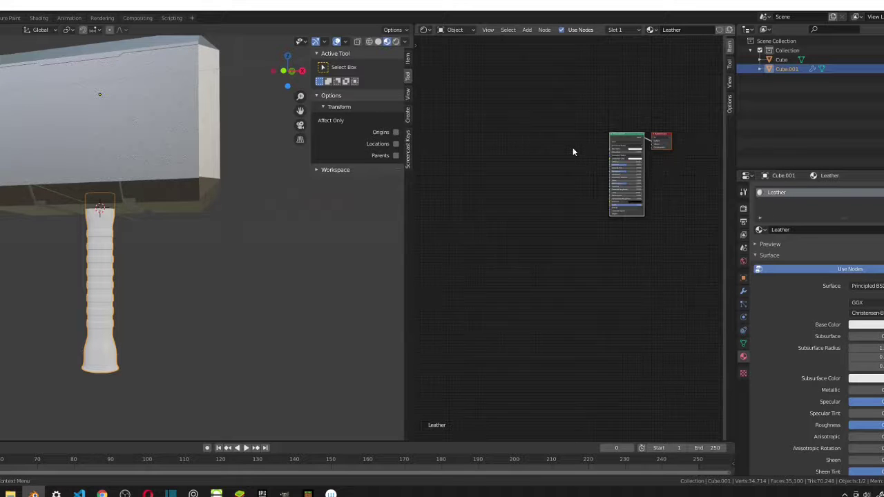
{"action": "left_click", "coordinate": [582, 130]}
{"action": "middle_click_drag", "start_coordinate": [593, 127], "coordinate": [554, 227]}
{"action": "scroll", "coordinate": [555, 223], "scroll_direction": "up", "scroll_amount": 9}
{"action": "scroll", "coordinate": [535, 290], "scroll_direction": "up", "scroll_amount": 1}
{"action": "middle_click_drag", "start_coordinate": [536, 286], "coordinate": [569, 190]}
{"action": "scroll", "coordinate": [592, 126], "scroll_direction": "up", "scroll_amount": 3}
{"action": "scroll", "coordinate": [570, 93], "scroll_direction": "up", "scroll_amount": 1}
{"action": "middle_click_drag", "start_coordinate": [706, 220], "coordinate": [596, 181]}
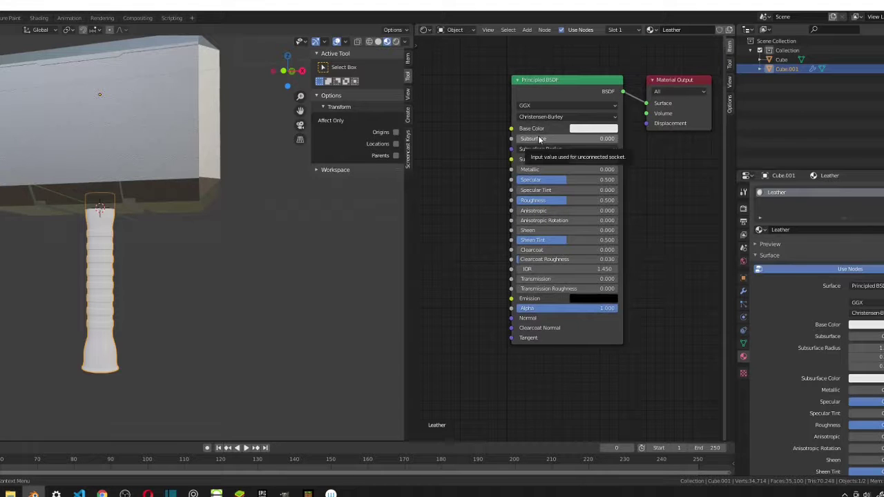
{"action": "scroll", "coordinate": [539, 139], "scroll_direction": "down", "scroll_amount": 2}
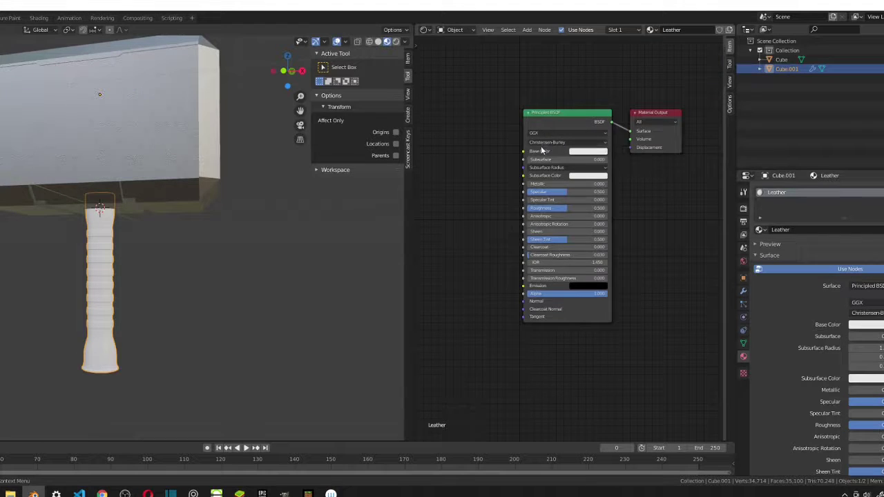
{"action": "middle_click_drag", "start_coordinate": [578, 184], "coordinate": [594, 160]}
{"action": "scroll", "coordinate": [594, 160], "scroll_direction": "up", "scroll_amount": 2}
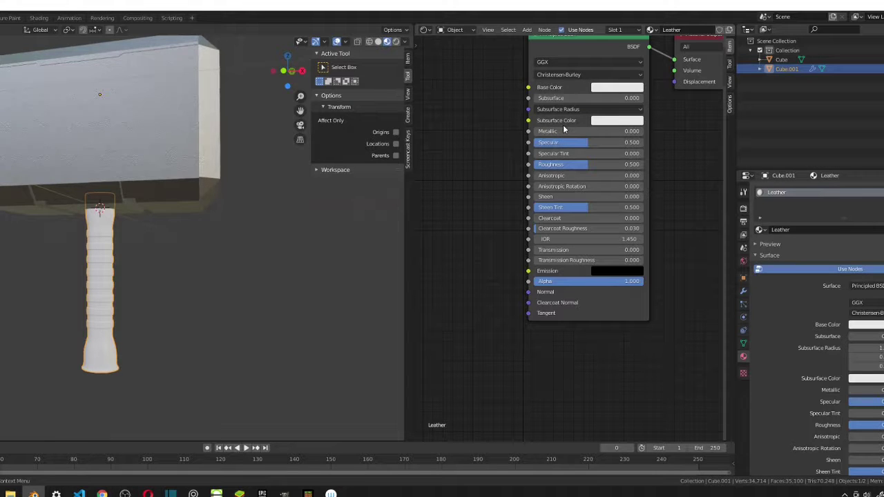
{"action": "left_click_drag", "start_coordinate": [574, 145], "coordinate": [621, 143]}
{"action": "left_click", "coordinate": [622, 143]}
{"action": "type", "text": "0.8"}
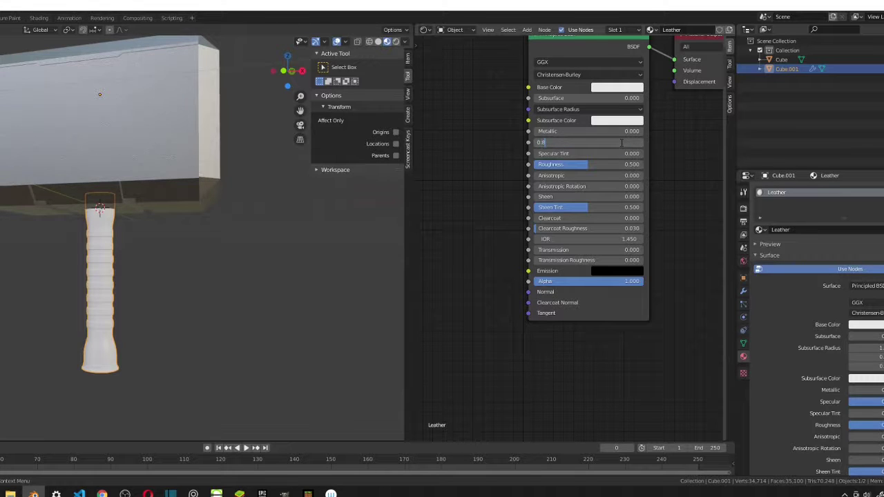
{"action": "key", "text": "Return"}
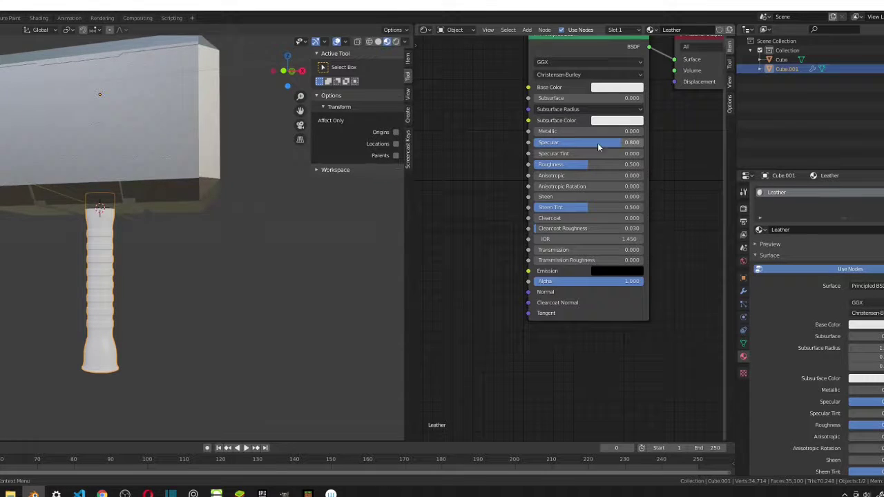
- Add a MixRGB node before the Leather material's Principled BSDF and connect its Color output to Base Color
{"action": "scroll", "coordinate": [233, 262], "scroll_direction": "up", "scroll_amount": 6}
{"action": "middle_click_drag", "start_coordinate": [224, 314], "coordinate": [196, 261], "text": "shift"}
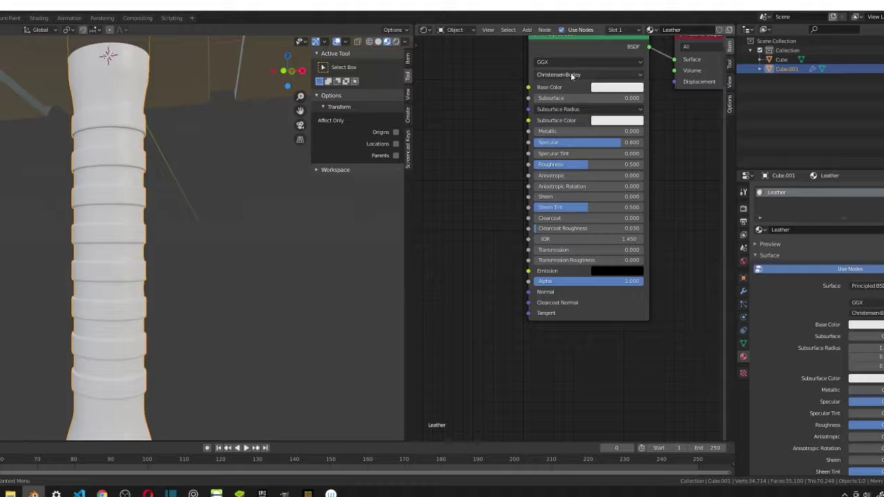
{"action": "scroll", "coordinate": [521, 96], "scroll_direction": "down", "scroll_amount": 3}
{"action": "middle_click_drag", "start_coordinate": [529, 166], "coordinate": [594, 205]}
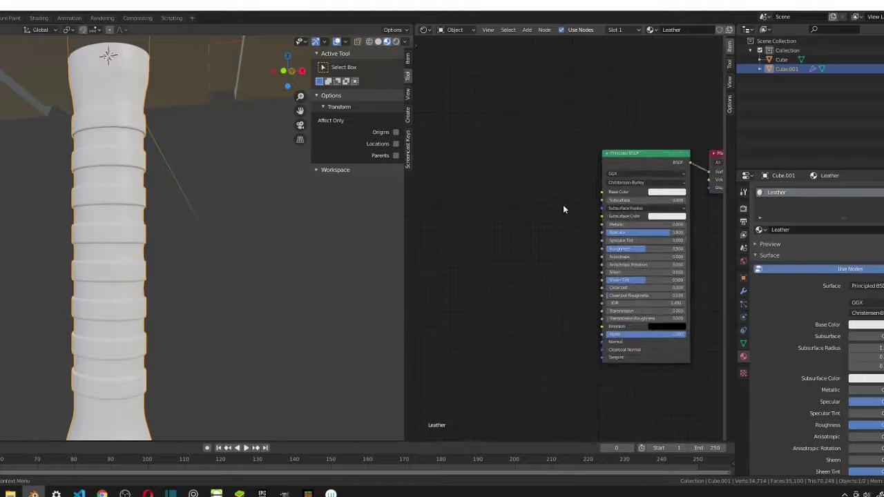
{"action": "left_click_drag", "start_coordinate": [530, 155], "coordinate": [530, 185]}
{"action": "key", "text": "shift+a"}
{"action": "left_click", "coordinate": [531, 186]}
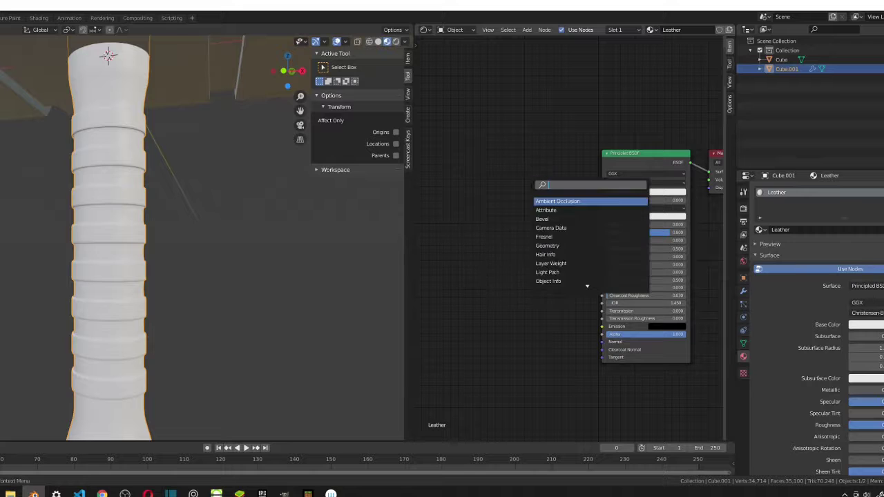
{"action": "type", "text": "mix"}
{"action": "key", "text": "Return"}
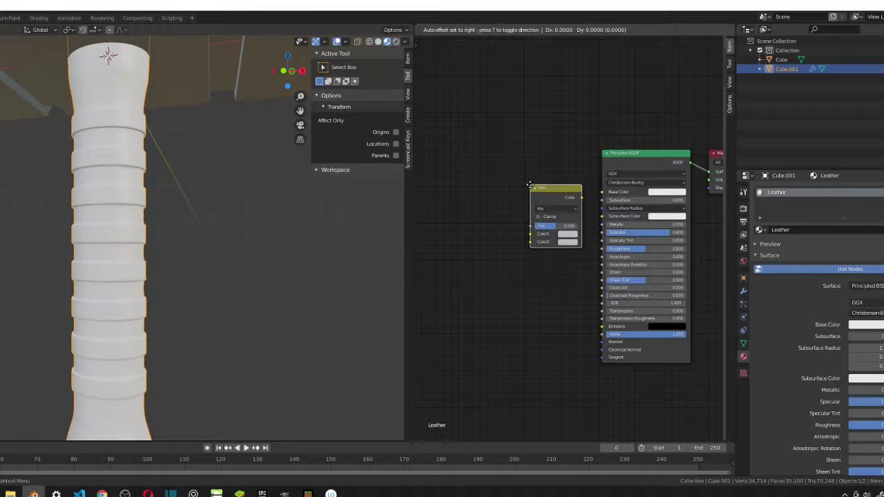
{"action": "left_click", "coordinate": [483, 161]}
{"action": "left_click_drag", "start_coordinate": [530, 174], "coordinate": [603, 191]}
- Set the Mix node's Color2 to black
{"action": "scroll", "coordinate": [539, 235], "scroll_direction": "up", "scroll_amount": 2}
{"action": "scroll", "coordinate": [545, 225], "scroll_direction": "up", "scroll_amount": 2}
{"action": "middle_click_drag", "start_coordinate": [537, 227], "coordinate": [656, 211]}
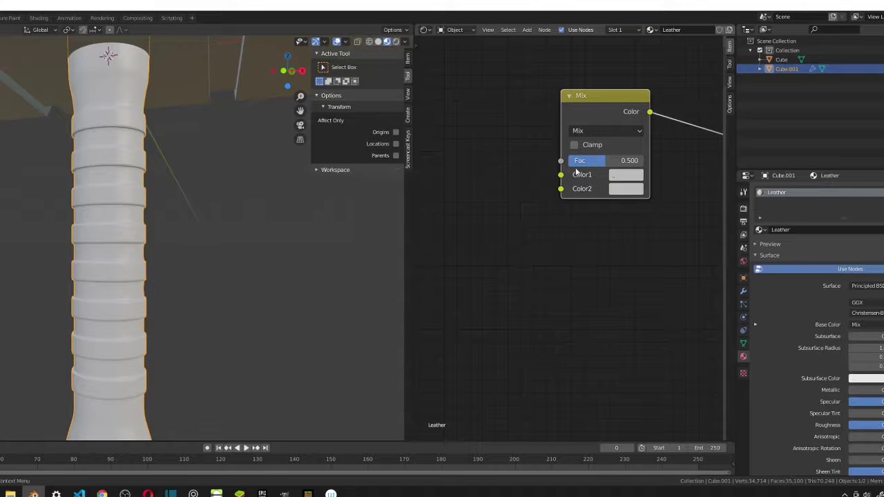
{"action": "left_click", "coordinate": [617, 181]}
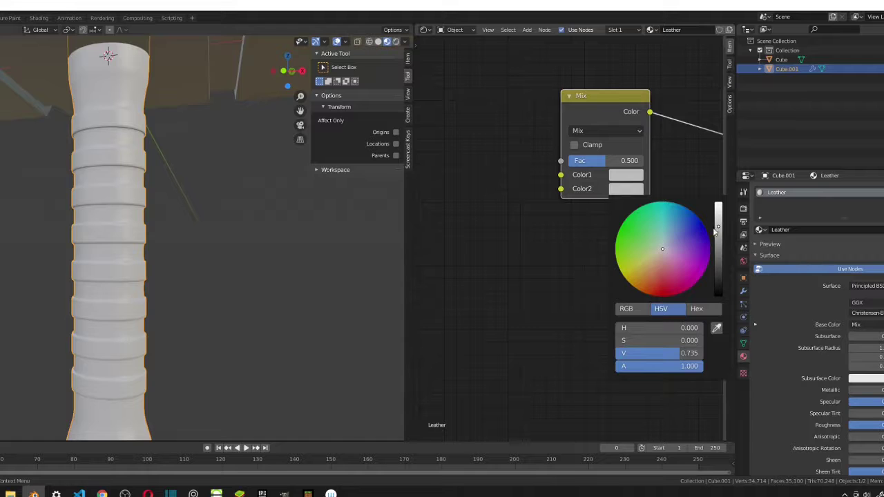
{"action": "left_click_drag", "start_coordinate": [719, 230], "coordinate": [722, 296]}
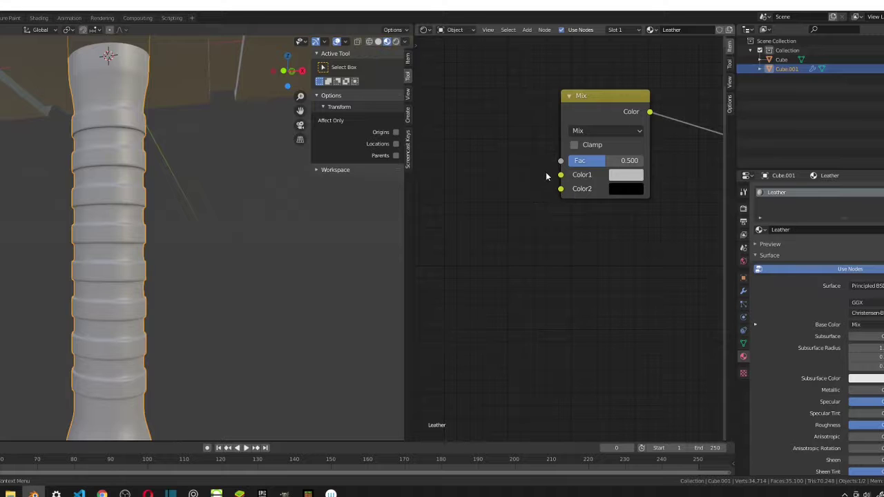
- Set the Mix node's Fac value to 0.6
{"action": "scroll", "coordinate": [551, 176], "scroll_direction": "down", "scroll_amount": 1}
{"action": "middle_click_drag", "start_coordinate": [559, 183], "coordinate": [580, 201]}
{"action": "scroll", "coordinate": [581, 201], "scroll_direction": "up", "scroll_amount": 1}
{"action": "double_click", "coordinate": [619, 202]}
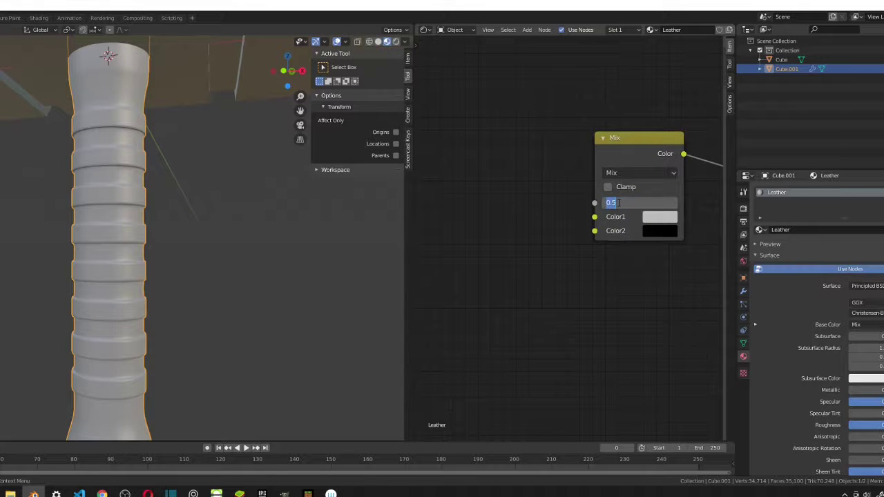
{"action": "type", "text": "0.6"}
{"action": "key", "text": "Return"}
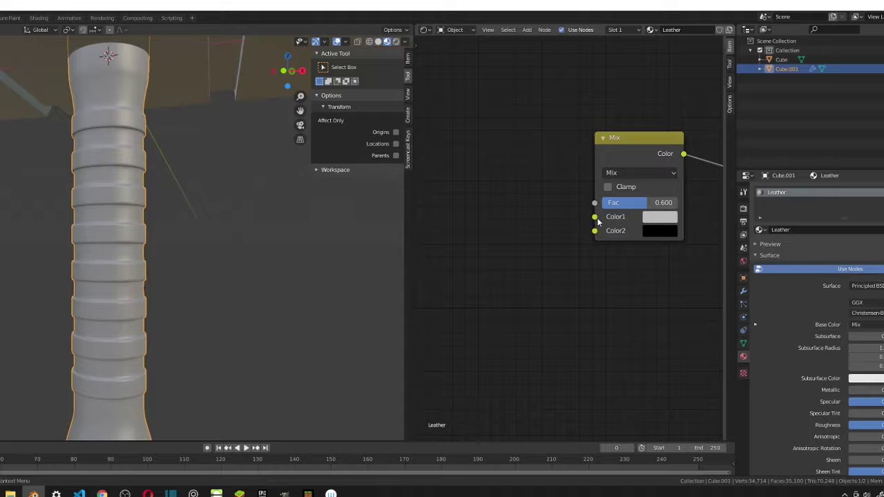
- Add an Image Texture node ahead of the Mix node, leaving space between the two
{"action": "key", "text": "shift+a"}
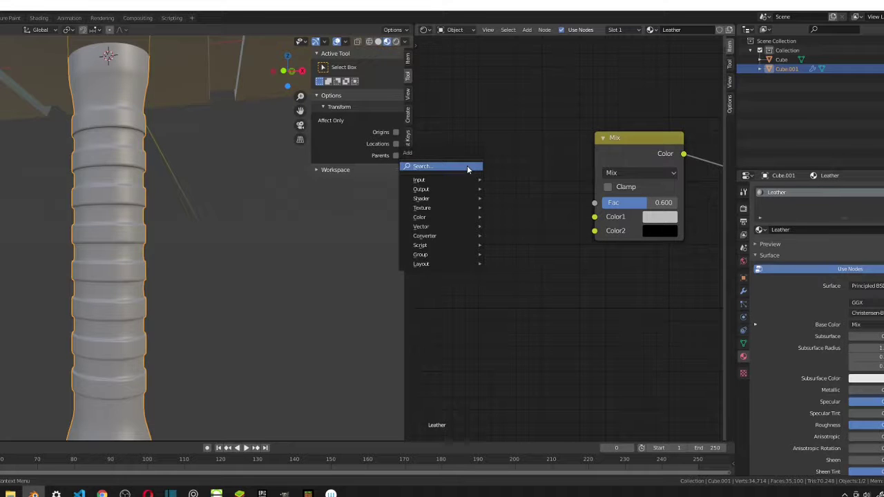
{"action": "left_click", "coordinate": [467, 166]}
{"action": "type", "text": "image"}
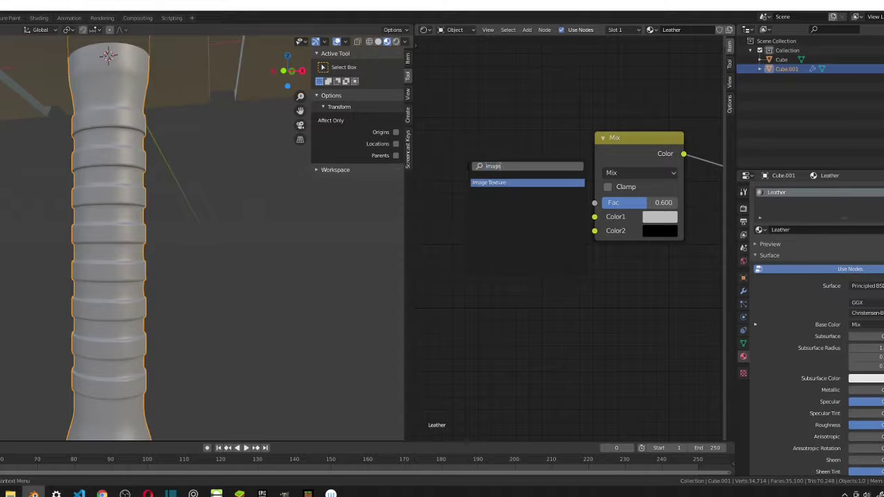
{"action": "key", "text": "Return"}
{"action": "left_click", "coordinate": [673, 144]}
{"action": "scroll", "coordinate": [584, 166], "scroll_direction": "down", "scroll_amount": 6}
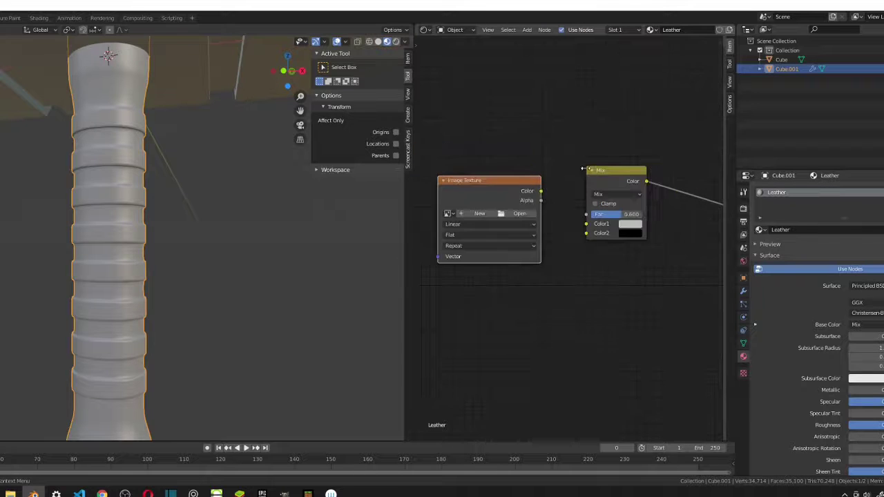
{"action": "middle_click_drag", "start_coordinate": [600, 168], "coordinate": [655, 158]}
{"action": "scroll", "coordinate": [606, 174], "scroll_direction": "up", "scroll_amount": 3}
{"action": "left_click_drag", "start_coordinate": [584, 160], "coordinate": [549, 163]}
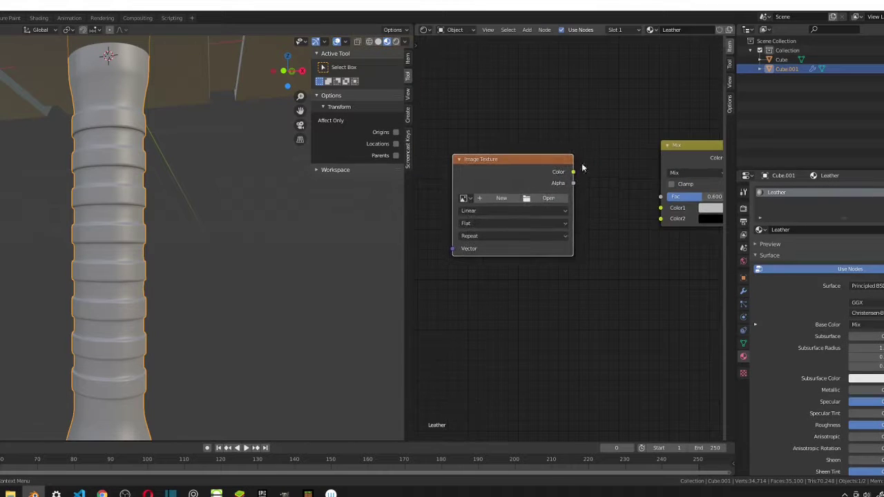
{"action": "middle_click_drag", "start_coordinate": [603, 188], "coordinate": [643, 166]}
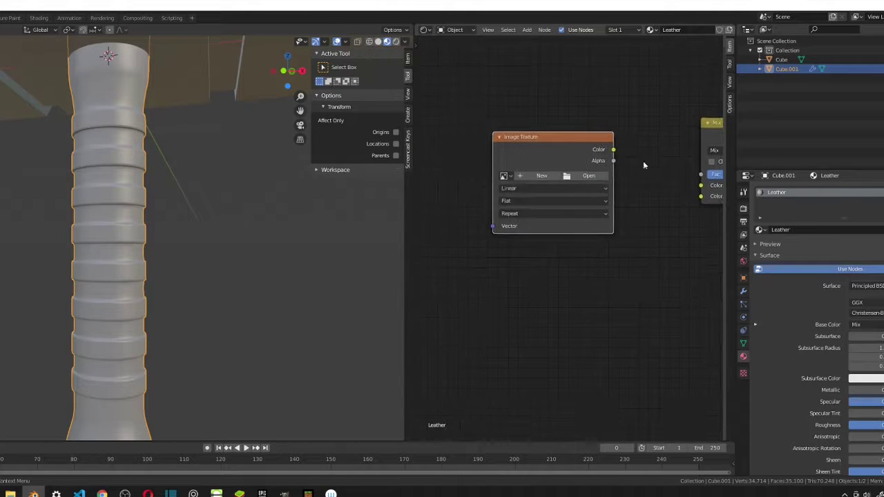
- Load LeatherTexture.tif from the Downloads folder into the Image Texture node and connect its Color output to the Mix node's Color1
{"action": "left_click", "coordinate": [583, 175]}
{"action": "scroll", "coordinate": [479, 230], "scroll_direction": "down", "scroll_amount": 15}
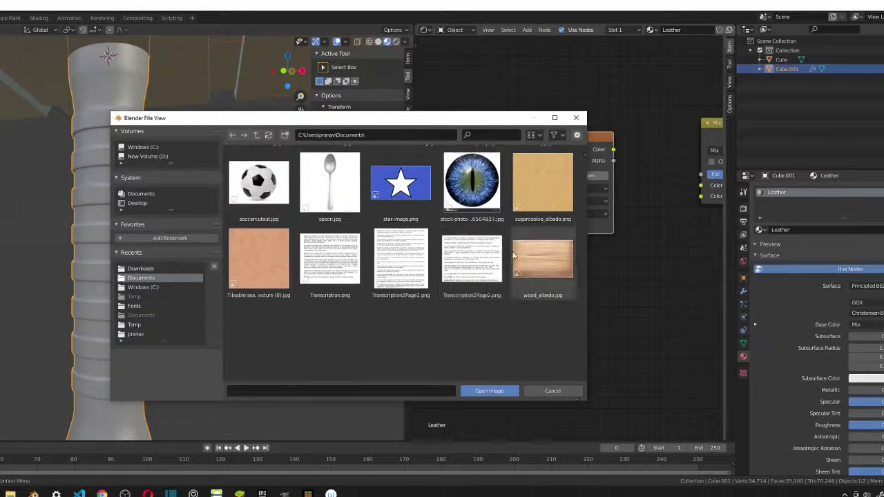
{"action": "scroll", "coordinate": [503, 243], "scroll_direction": "up", "scroll_amount": 5}
{"action": "left_click", "coordinate": [159, 269]}
{"action": "scroll", "coordinate": [499, 261], "scroll_direction": "down", "scroll_amount": 20}
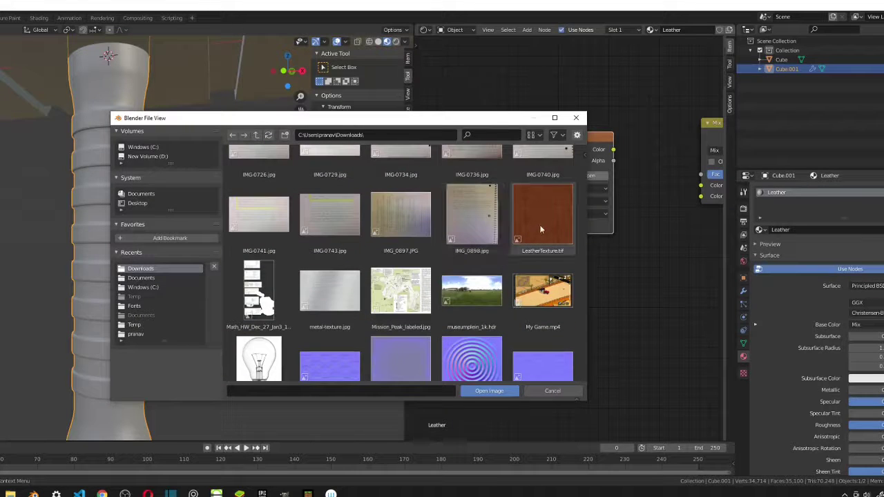
{"action": "left_click", "coordinate": [540, 224]}
{"action": "left_click", "coordinate": [488, 391]}
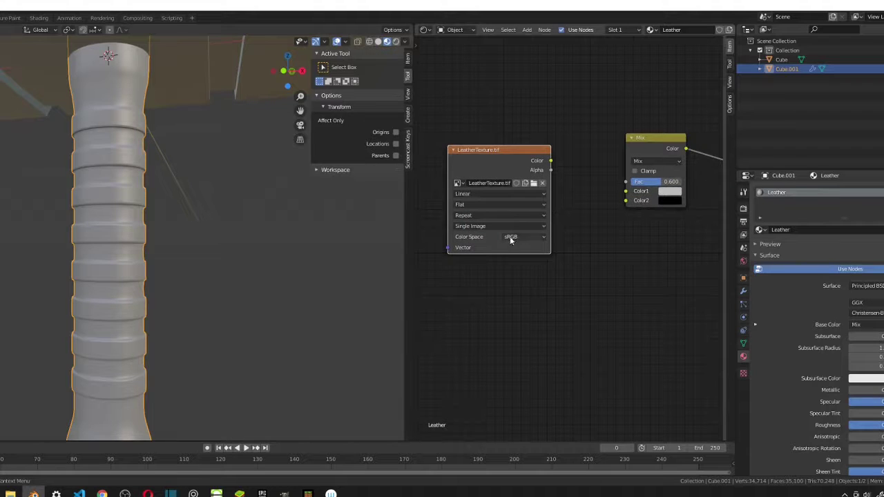
{"action": "left_click_drag", "start_coordinate": [551, 160], "coordinate": [626, 190]}
- Examine how the leather texture looks along the hammer's handle, close up and from another side
{"action": "scroll", "coordinate": [93, 250], "scroll_direction": "down", "scroll_amount": 4}
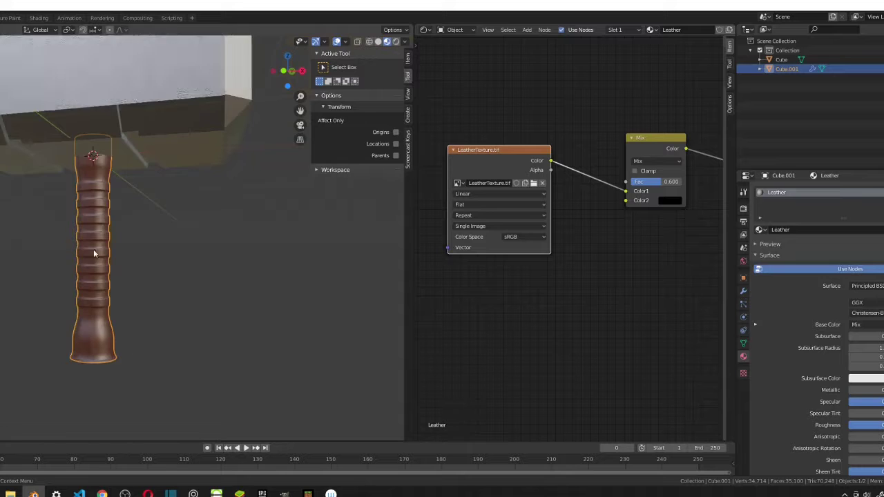
{"action": "scroll", "coordinate": [93, 250], "scroll_direction": "up", "scroll_amount": 4}
{"action": "middle_click_drag", "start_coordinate": [116, 267], "coordinate": [127, 175], "text": "shift"}
{"action": "scroll", "coordinate": [136, 325], "scroll_direction": "up", "scroll_amount": 2}
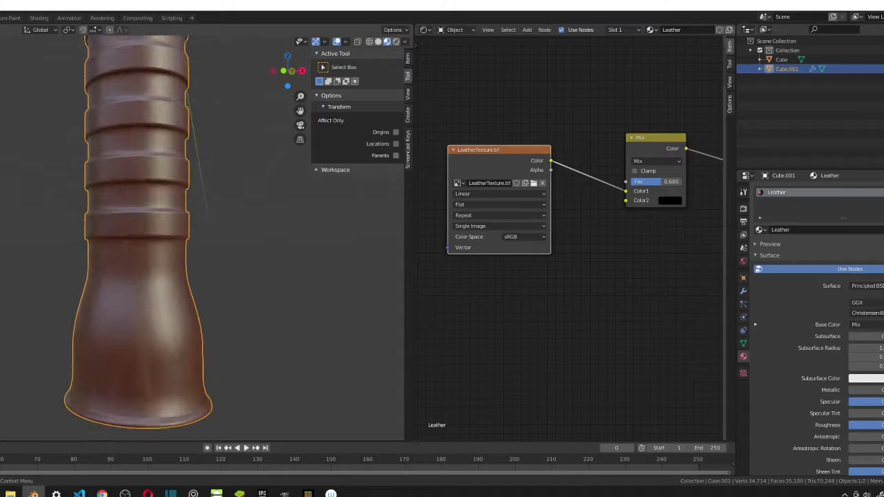
{"action": "scroll", "coordinate": [126, 214], "scroll_direction": "down", "scroll_amount": 3}
{"action": "middle_click_drag", "start_coordinate": [162, 126], "coordinate": [70, 223], "text": "shift"}
{"action": "scroll", "coordinate": [72, 228], "scroll_direction": "down", "scroll_amount": 3}
{"action": "scroll", "coordinate": [108, 349], "scroll_direction": "up", "scroll_amount": 3}
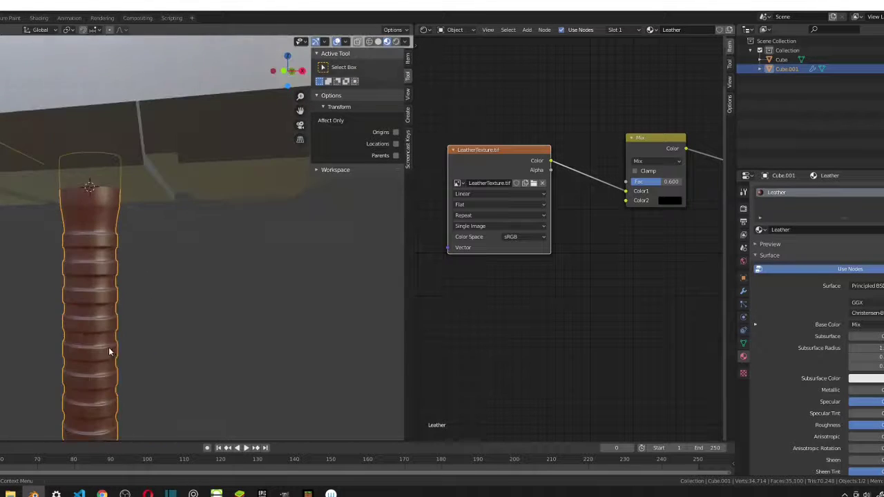
{"action": "scroll", "coordinate": [109, 351], "scroll_direction": "down", "scroll_amount": 2}
{"action": "middle_click_drag", "start_coordinate": [53, 271], "coordinate": [295, 247]}
{"action": "scroll", "coordinate": [61, 248], "scroll_direction": "up", "scroll_amount": 3}
{"action": "middle_click_drag", "start_coordinate": [61, 247], "coordinate": [121, 286], "text": "shift"}
{"action": "scroll", "coordinate": [60, 265], "scroll_direction": "up", "scroll_amount": 2}
{"action": "scroll", "coordinate": [498, 261], "scroll_direction": "down", "scroll_amount": 1}
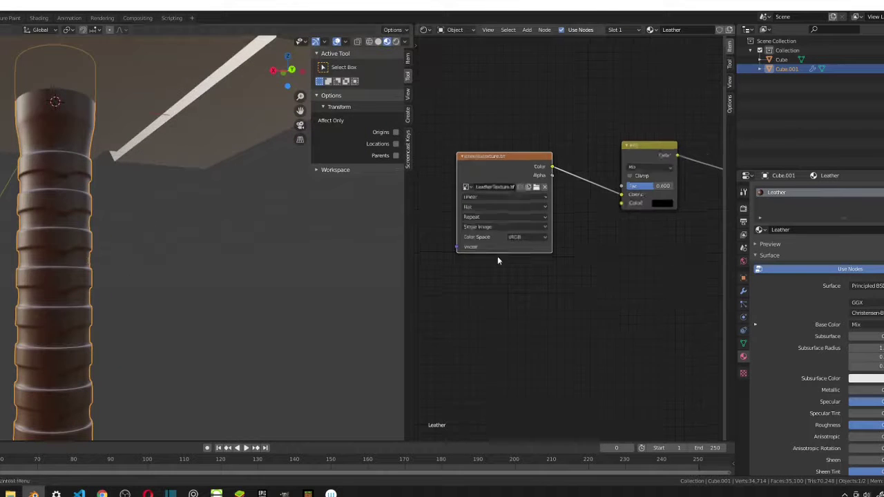
- Add a Bump node and connect its Normal output to the Principled BSDF's Normal input
{"action": "scroll", "coordinate": [498, 259], "scroll_direction": "down", "scroll_amount": 5}
{"action": "middle_click_drag", "start_coordinate": [598, 254], "coordinate": [511, 202]}
{"action": "scroll", "coordinate": [514, 207], "scroll_direction": "up", "scroll_amount": 7}
{"action": "middle_click_drag", "start_coordinate": [577, 266], "coordinate": [649, 193]}
{"action": "scroll", "coordinate": [639, 140], "scroll_direction": "up", "scroll_amount": 2}
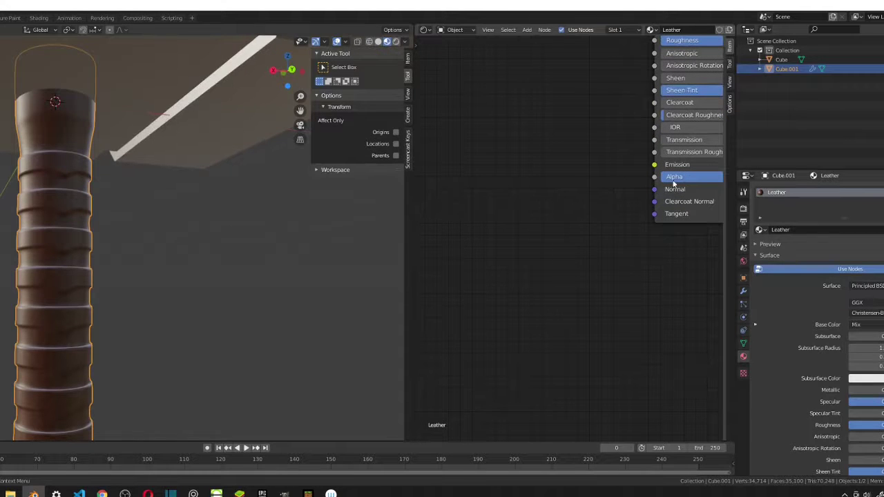
{"action": "left_click_drag", "start_coordinate": [654, 189], "coordinate": [583, 247]}
{"action": "key", "text": "shift+a"}
{"action": "left_click", "coordinate": [540, 219]}
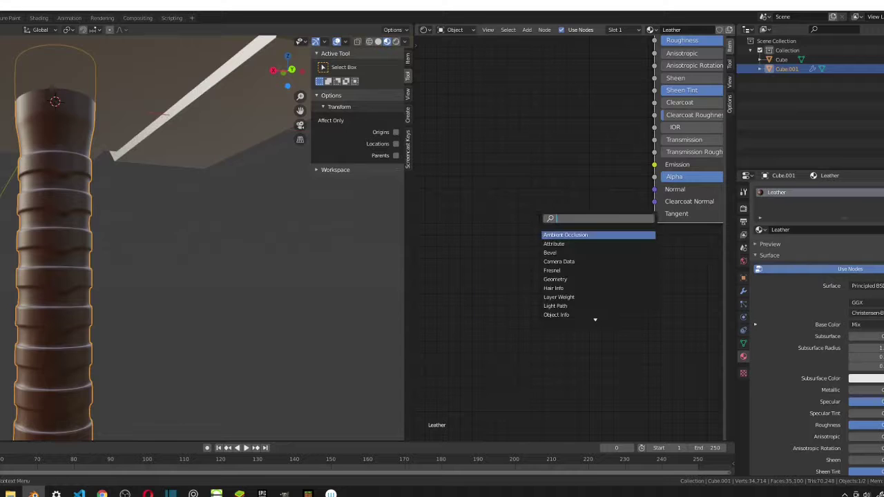
{"action": "type", "text": "bump"}
{"action": "key", "text": "Return"}
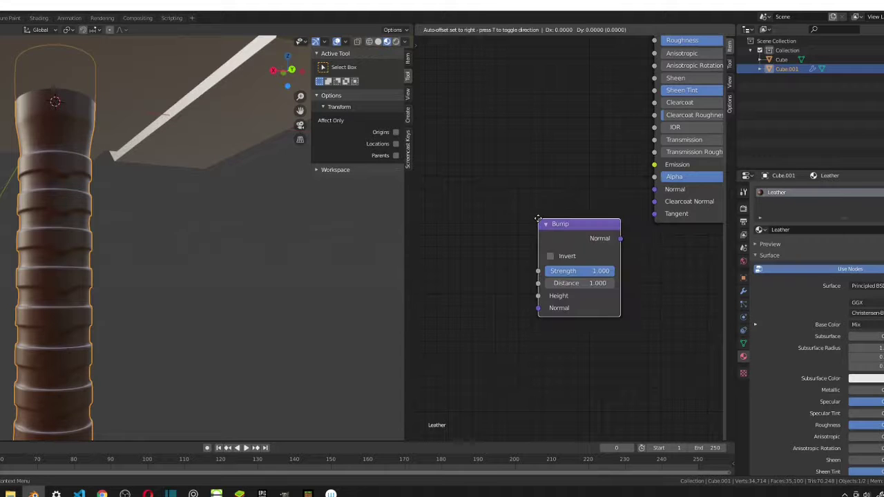
{"action": "left_click", "coordinate": [493, 205]}
{"action": "left_click_drag", "start_coordinate": [577, 226], "coordinate": [655, 189]}
- Set the Bump node's Strength to 0.175
{"action": "scroll", "coordinate": [636, 193], "scroll_direction": "down", "scroll_amount": 1}
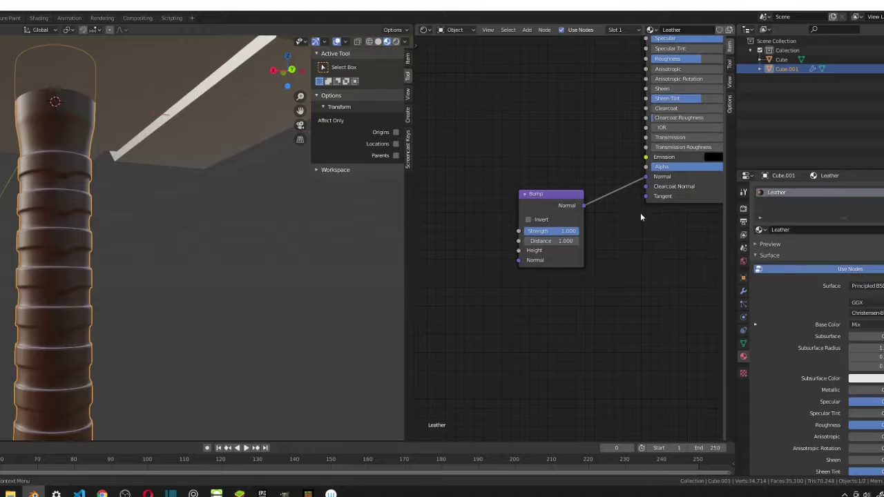
{"action": "left_click", "coordinate": [559, 232]}
{"action": "type", "text": "0.175"}
{"action": "key", "text": "Return"}
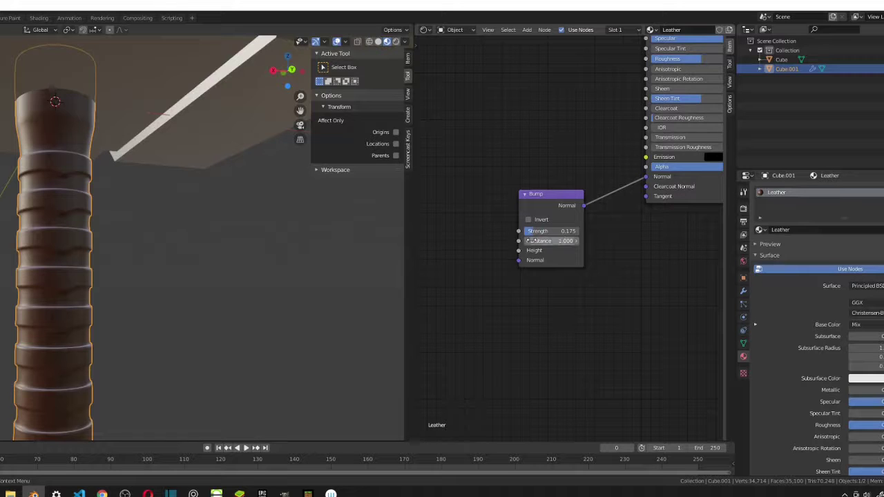
- Add a Noise Texture node ahead of the Bump node and connect its Color output to the Bump node's Height
{"action": "scroll", "coordinate": [565, 239], "scroll_direction": "down", "scroll_amount": 3}
{"action": "right_click", "coordinate": [504, 233]}
{"action": "scroll", "coordinate": [578, 226], "scroll_direction": "up", "scroll_amount": 2}
{"action": "middle_click_drag", "start_coordinate": [504, 222], "coordinate": [655, 232]}
{"action": "scroll", "coordinate": [578, 226], "scroll_direction": "up", "scroll_amount": 1}
{"action": "key", "text": "shift+a"}
{"action": "left_click", "coordinate": [556, 205]}
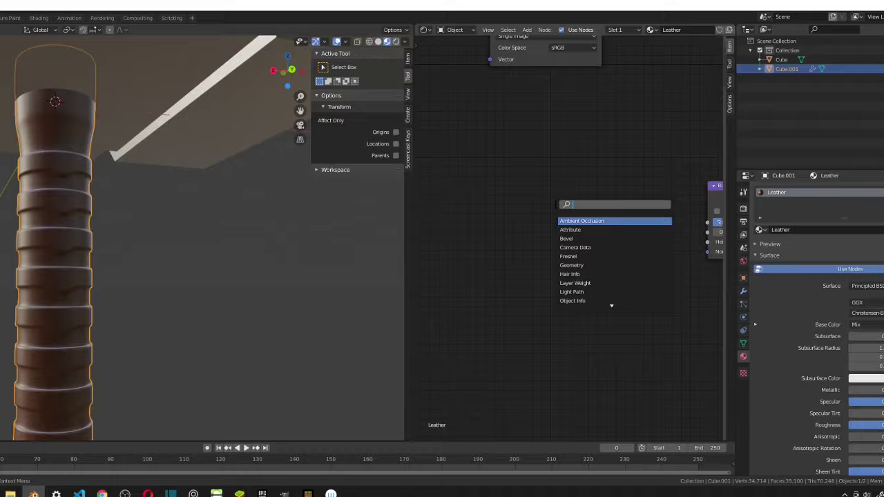
{"action": "type", "text": "noi"}
{"action": "key", "text": "Return"}
{"action": "left_click", "coordinate": [542, 183]}
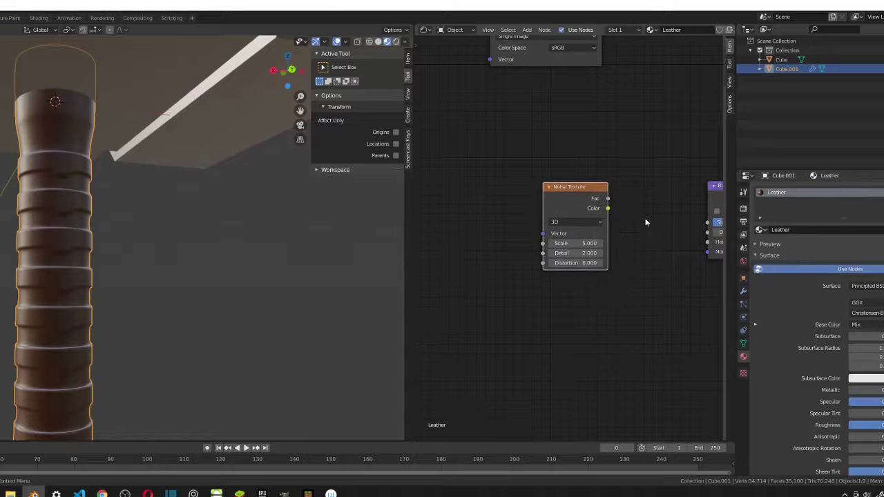
{"action": "middle_click_drag", "start_coordinate": [646, 223], "coordinate": [482, 194]}
{"action": "left_click_drag", "start_coordinate": [459, 191], "coordinate": [557, 226]}
- Set the Noise Texture's Scale to 20
{"action": "scroll", "coordinate": [559, 231], "scroll_direction": "down", "scroll_amount": 3}
{"action": "middle_click_drag", "start_coordinate": [476, 243], "coordinate": [543, 238]}
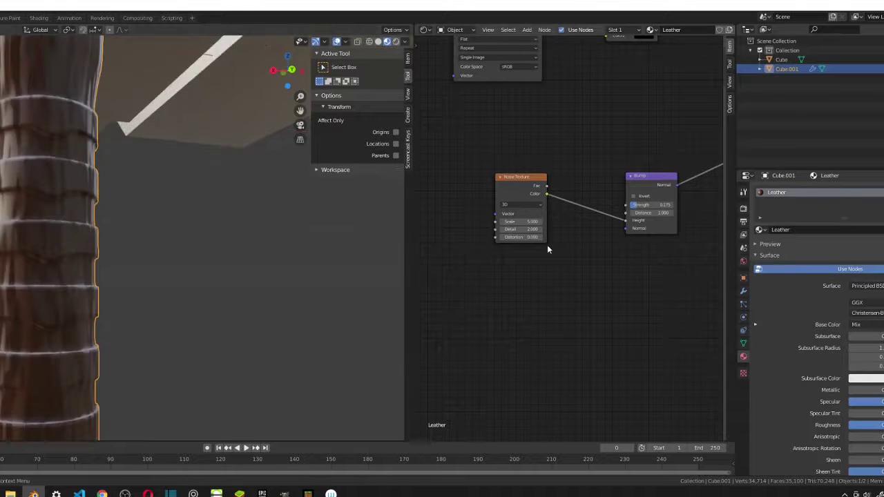
{"action": "scroll", "coordinate": [77, 228], "scroll_direction": "down", "scroll_amount": 3}
{"action": "scroll", "coordinate": [78, 235], "scroll_direction": "down", "scroll_amount": 3}
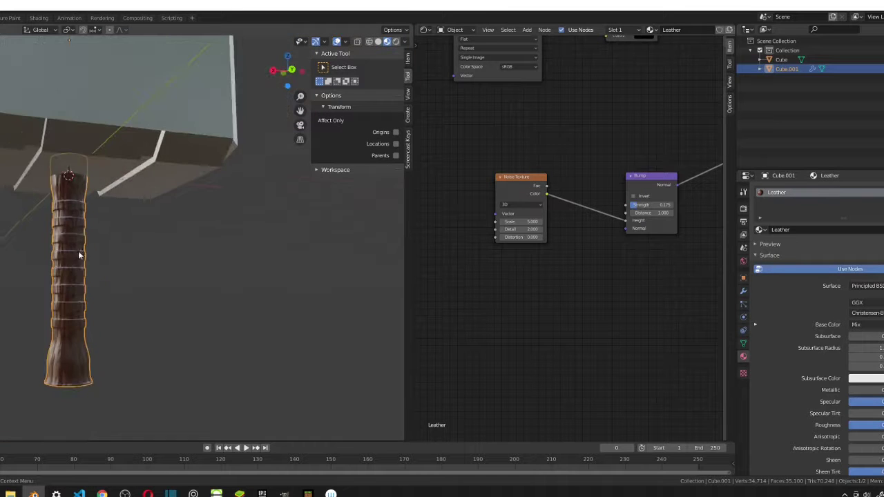
{"action": "scroll", "coordinate": [76, 293], "scroll_direction": "up", "scroll_amount": 5}
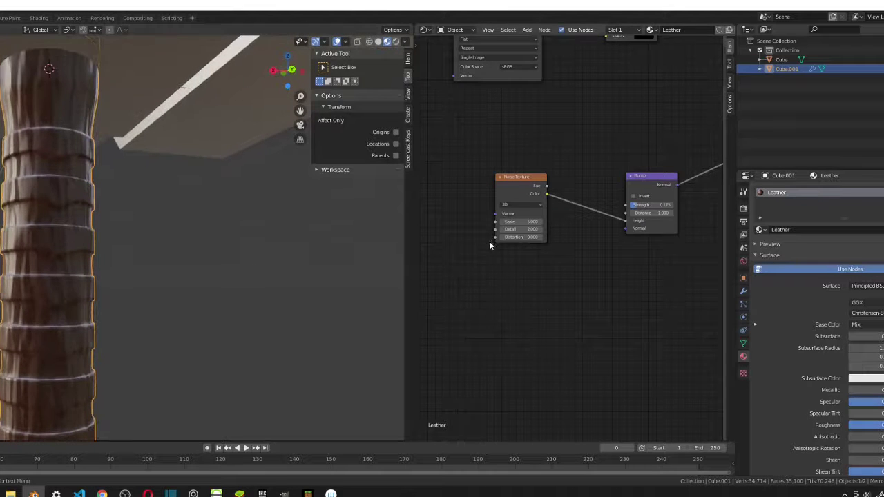
{"action": "scroll", "coordinate": [489, 242], "scroll_direction": "up", "scroll_amount": 4}
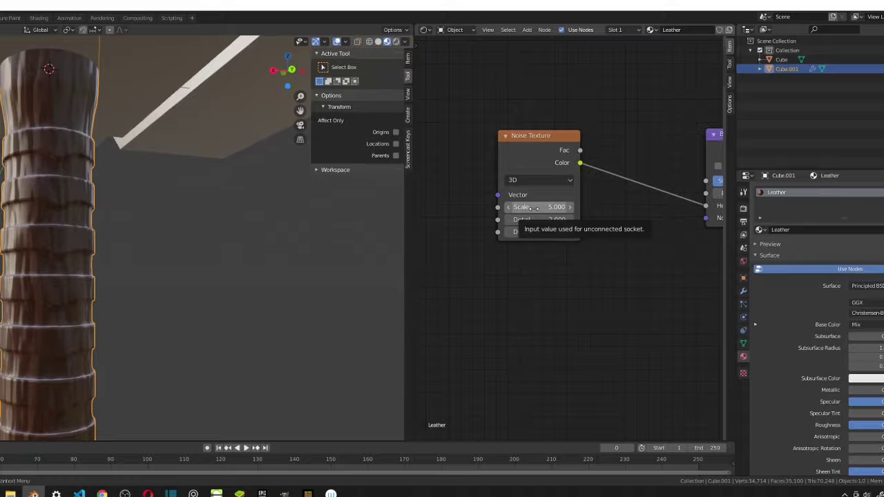
{"action": "middle_click_drag", "start_coordinate": [169, 131], "coordinate": [145, 280]}
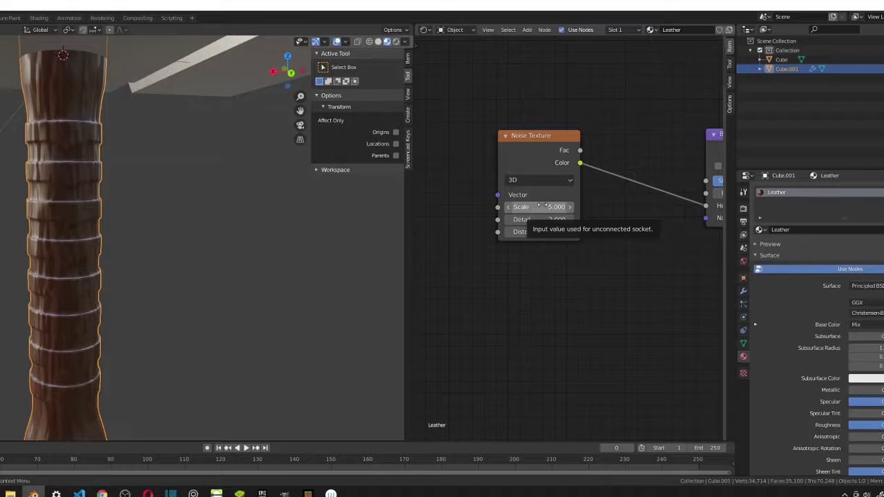
{"action": "left_click", "coordinate": [547, 208]}
{"action": "type", "text": "2"}
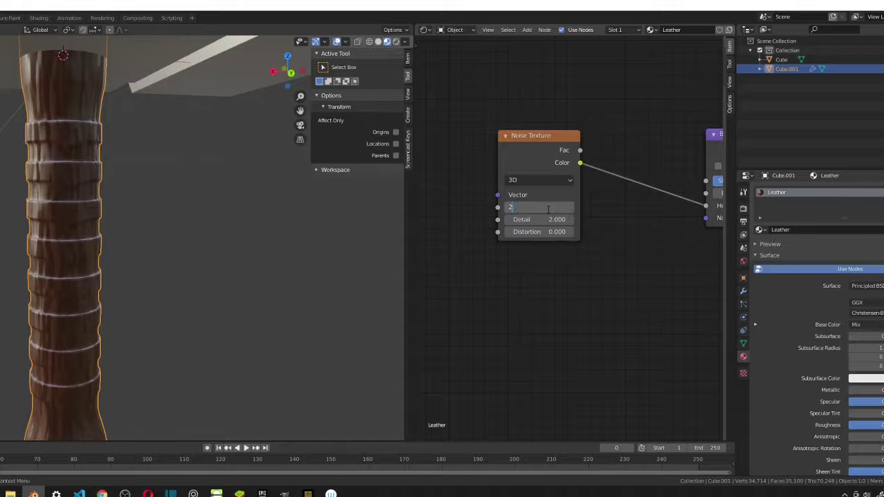
{"action": "type", "text": "0"}
{"action": "key", "text": "Return"}
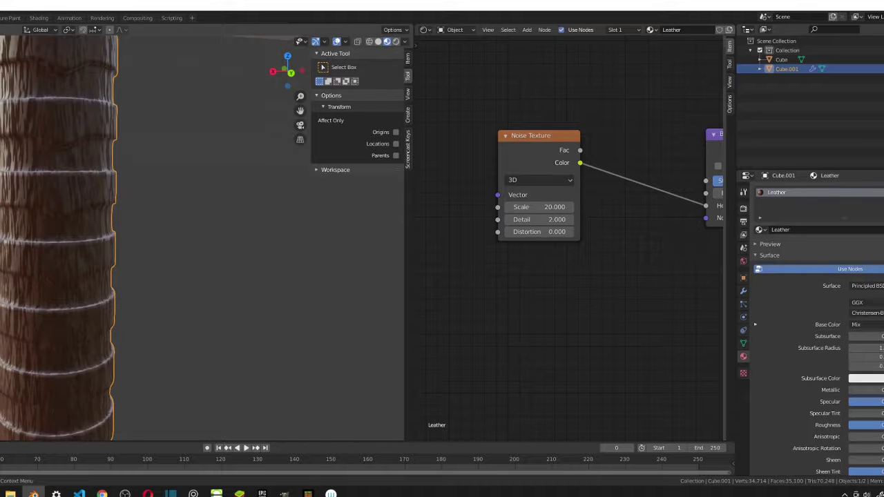
- Set the Noise Texture's Detail to 16 and its Distortion to 82
{"action": "left_click", "coordinate": [527, 220]}
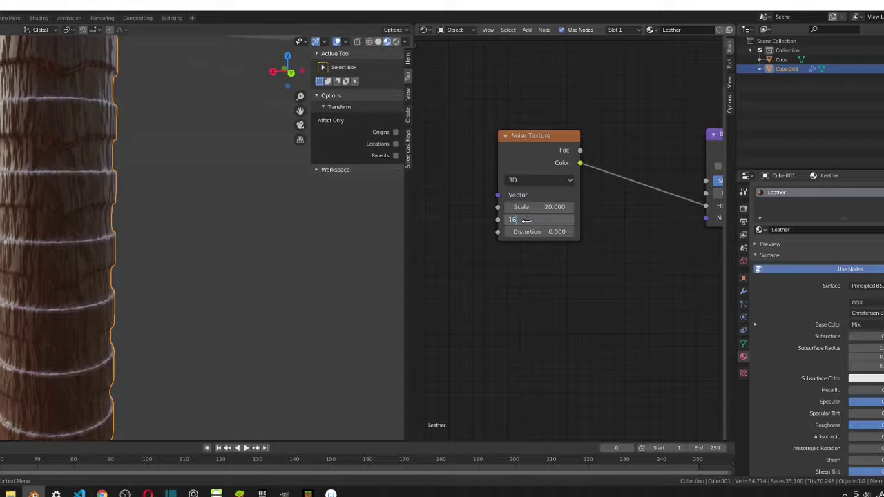
{"action": "type", "text": "16"}
{"action": "key", "text": "Return"}
{"action": "scroll", "coordinate": [9, 291], "scroll_direction": "up", "scroll_amount": 5}
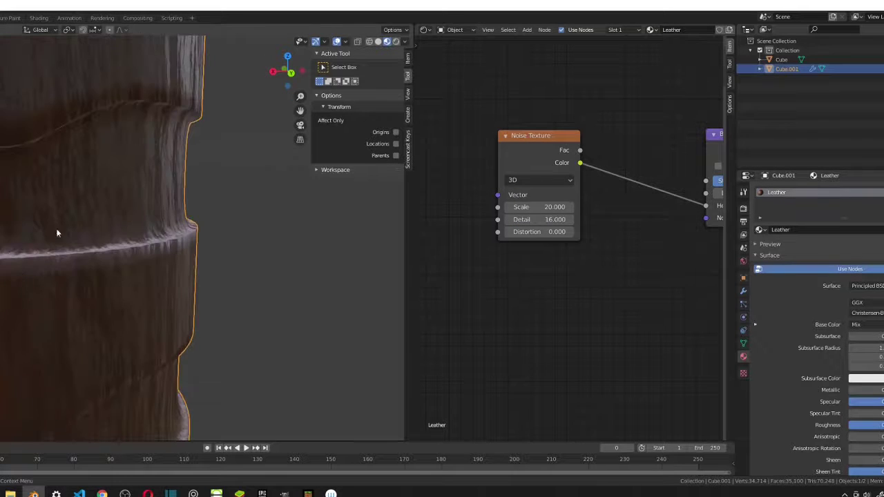
{"action": "scroll", "coordinate": [104, 221], "scroll_direction": "down", "scroll_amount": 3}
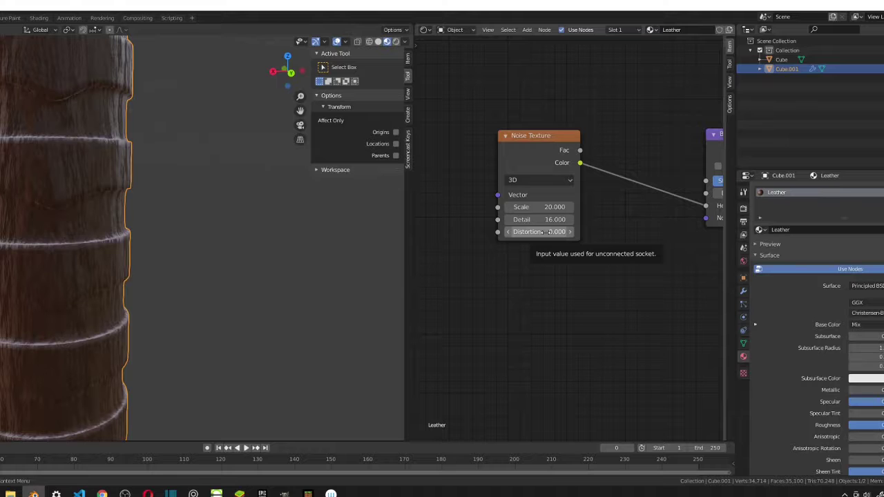
{"action": "left_click", "coordinate": [544, 232]}
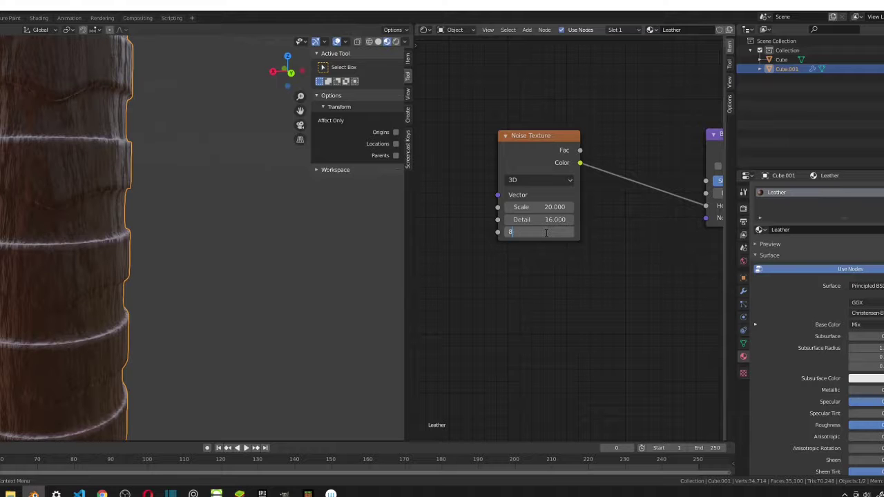
{"action": "key", "text": "Return"}
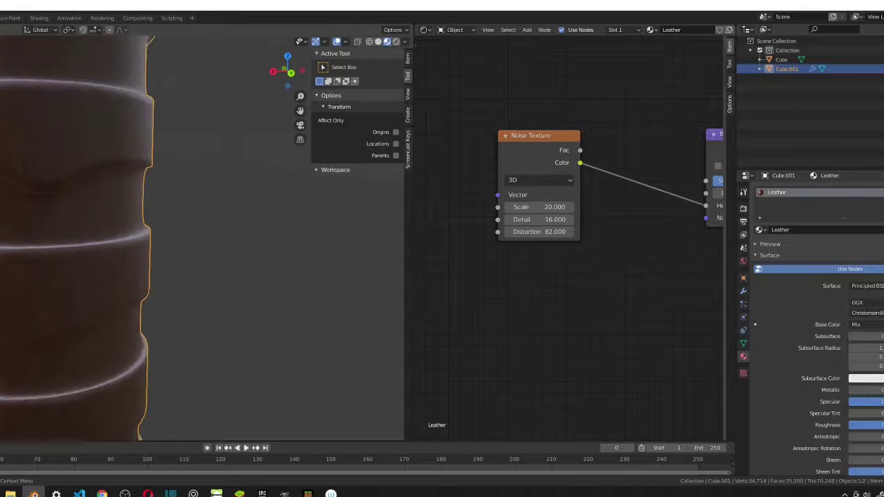
- Examine the leather bump on the handle up close, from several angles and together with the hammer head
{"action": "middle_click_drag", "start_coordinate": [2, 273], "coordinate": [105, 360], "text": "shift"}
{"action": "scroll", "coordinate": [57, 274], "scroll_direction": "up", "scroll_amount": 3}
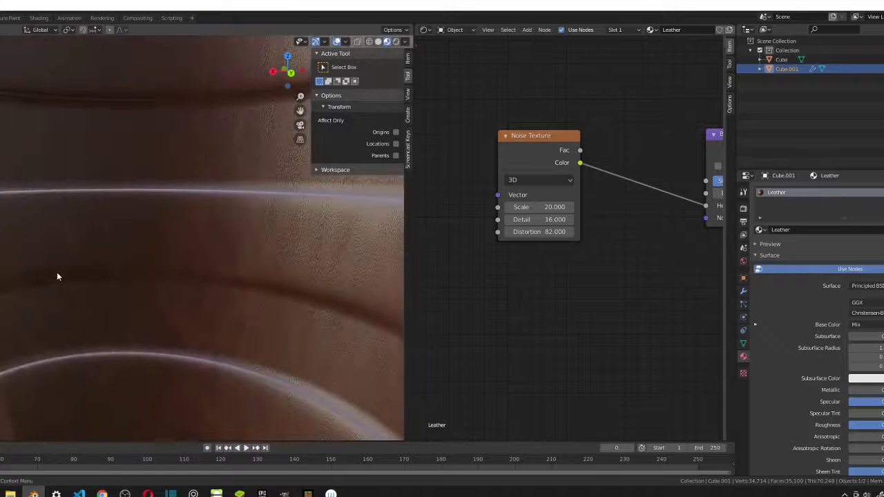
{"action": "scroll", "coordinate": [58, 274], "scroll_direction": "down", "scroll_amount": 2}
{"action": "scroll", "coordinate": [32, 156], "scroll_direction": "down", "scroll_amount": 5}
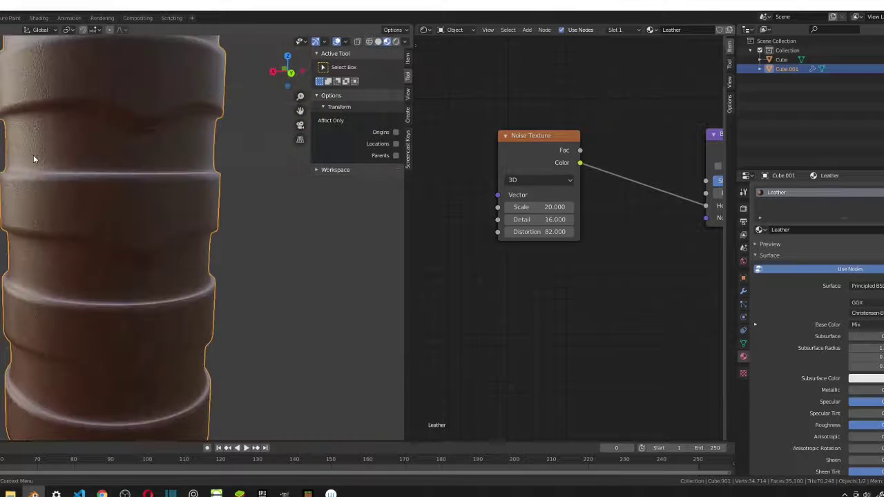
{"action": "middle_click_drag", "start_coordinate": [33, 155], "coordinate": [126, 166]}
{"action": "scroll", "coordinate": [63, 184], "scroll_direction": "up", "scroll_amount": 2}
{"action": "scroll", "coordinate": [113, 209], "scroll_direction": "down", "scroll_amount": 8}
{"action": "scroll", "coordinate": [103, 227], "scroll_direction": "up", "scroll_amount": 6}
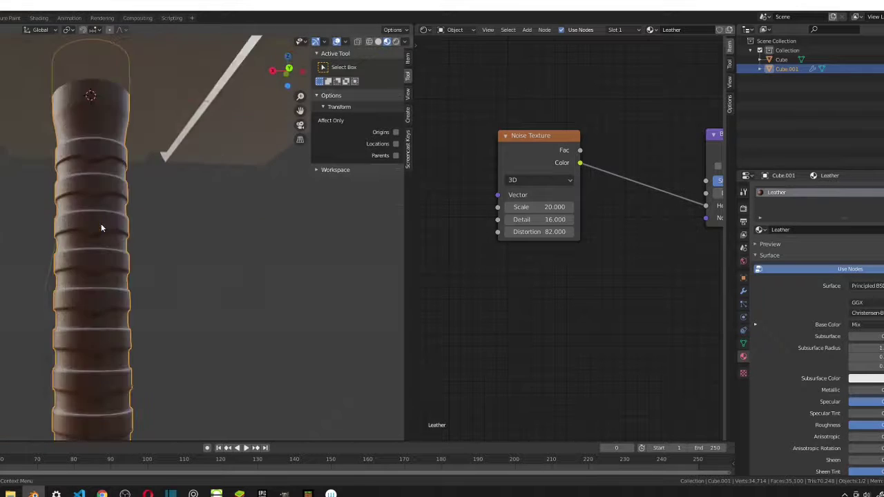
{"action": "scroll", "coordinate": [130, 228], "scroll_direction": "down", "scroll_amount": 7}
{"action": "middle_click_drag", "start_coordinate": [130, 230], "coordinate": [147, 238]}
{"action": "left_click", "coordinate": [147, 238]}
{"action": "scroll", "coordinate": [141, 244], "scroll_direction": "up", "scroll_amount": 4}
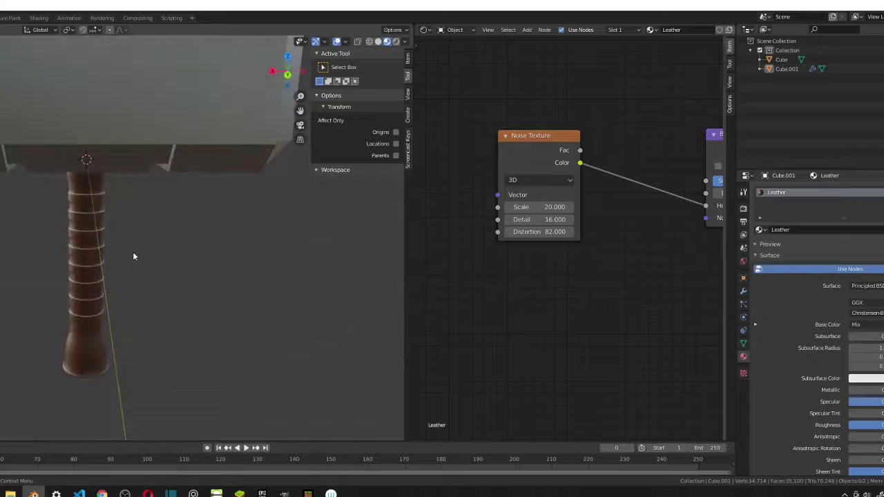
{"action": "scroll", "coordinate": [87, 231], "scroll_direction": "up", "scroll_amount": 3}
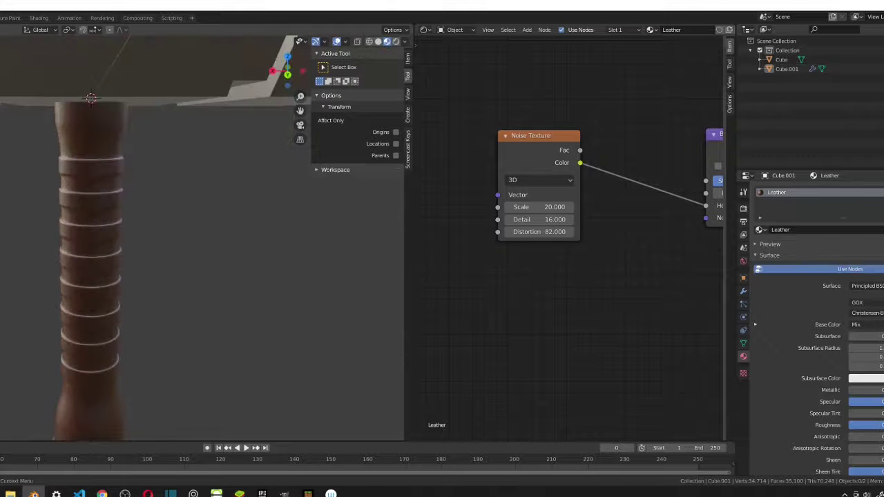
{"action": "middle_click_drag", "start_coordinate": [86, 228], "coordinate": [31, 187]}
{"action": "scroll", "coordinate": [61, 205], "scroll_direction": "up", "scroll_amount": 4}
{"action": "middle_click_drag", "start_coordinate": [89, 181], "coordinate": [119, 199]}
{"action": "scroll", "coordinate": [110, 207], "scroll_direction": "down", "scroll_amount": 6}
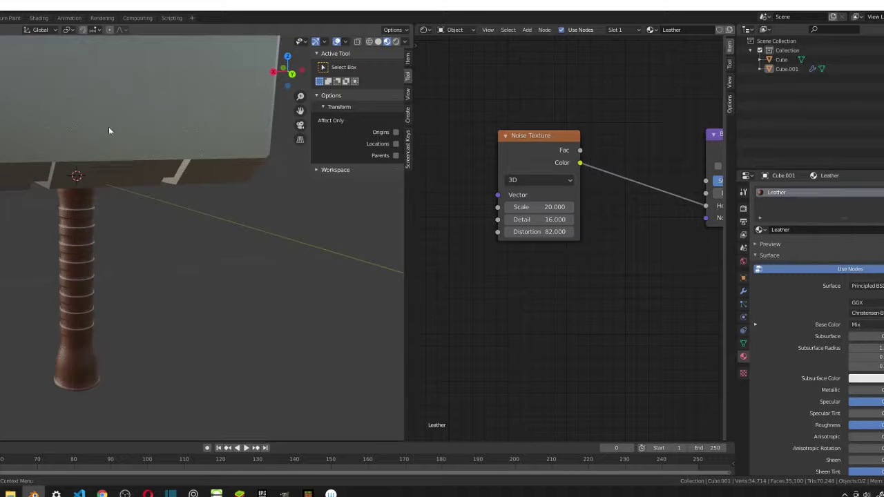
{"action": "left_click", "coordinate": [73, 110]}
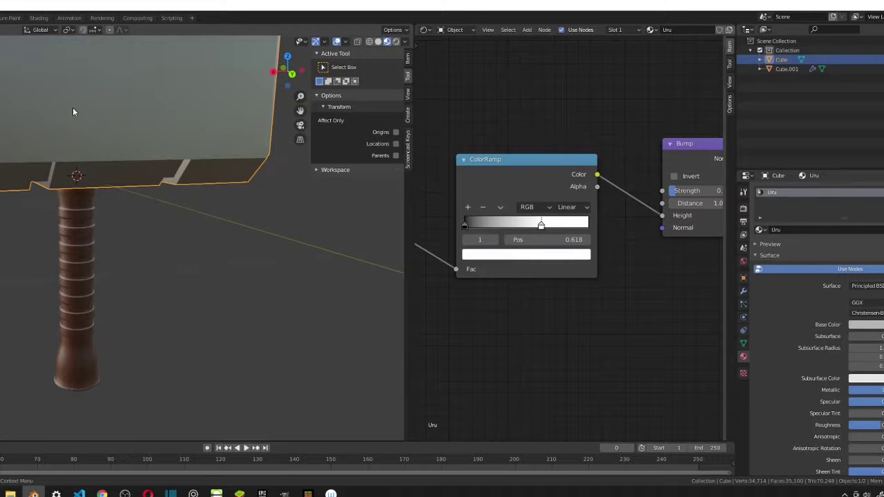
{"action": "left_click", "coordinate": [73, 223]}
{"action": "scroll", "coordinate": [72, 222], "scroll_direction": "up", "scroll_amount": 2}
{"action": "key", "text": "Tab"}
{"action": "scroll", "coordinate": [79, 209], "scroll_direction": "up", "scroll_amount": 3}
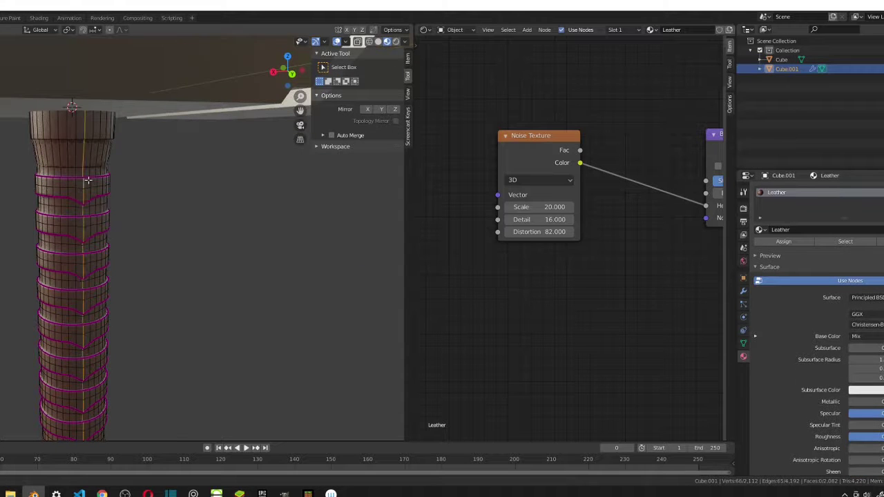
{"action": "key", "text": "alt+a"}
{"action": "left_click", "coordinate": [86, 183], "text": "alt"}
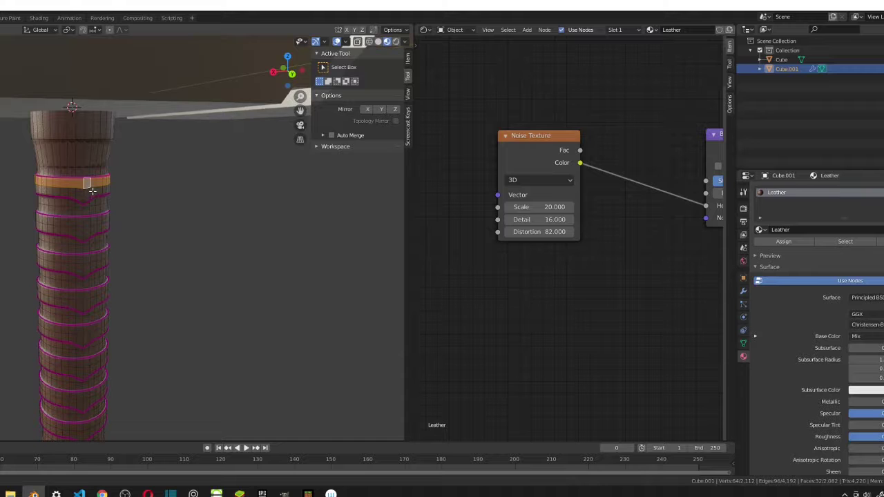
{"action": "left_click", "coordinate": [91, 195], "text": "alt+shift"}
{"action": "left_click", "coordinate": [88, 220], "text": "alt+shift"}
{"action": "left_click", "coordinate": [88, 232], "text": "alt+shift"}
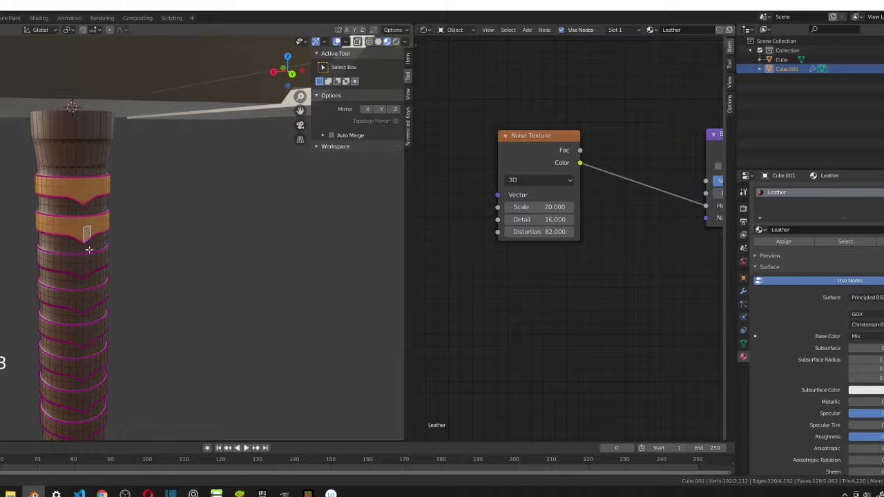
{"action": "left_click", "coordinate": [92, 257], "text": "alt+shift"}
{"action": "left_click", "coordinate": [91, 266], "text": "alt+shift"}
{"action": "left_click", "coordinate": [90, 288], "text": "alt+shift"}
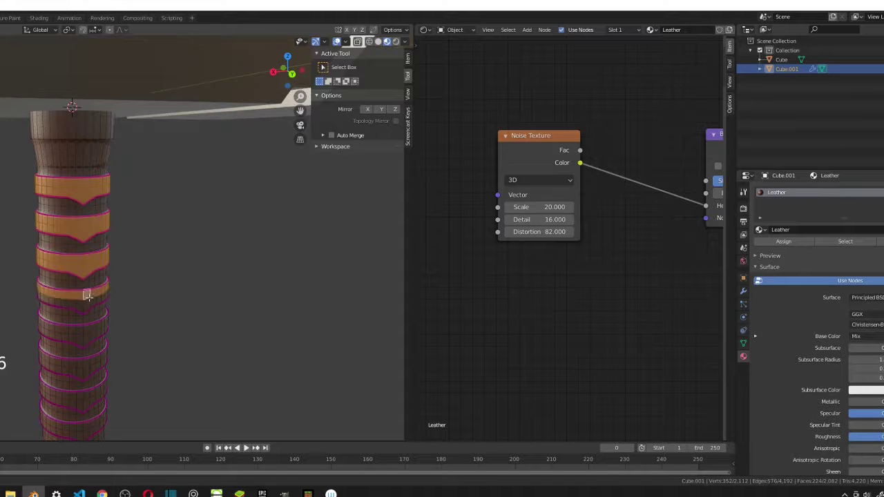
{"action": "left_click", "coordinate": [91, 302], "text": "alt+shift"}
{"action": "scroll", "coordinate": [81, 242], "scroll_direction": "down", "scroll_amount": 3}
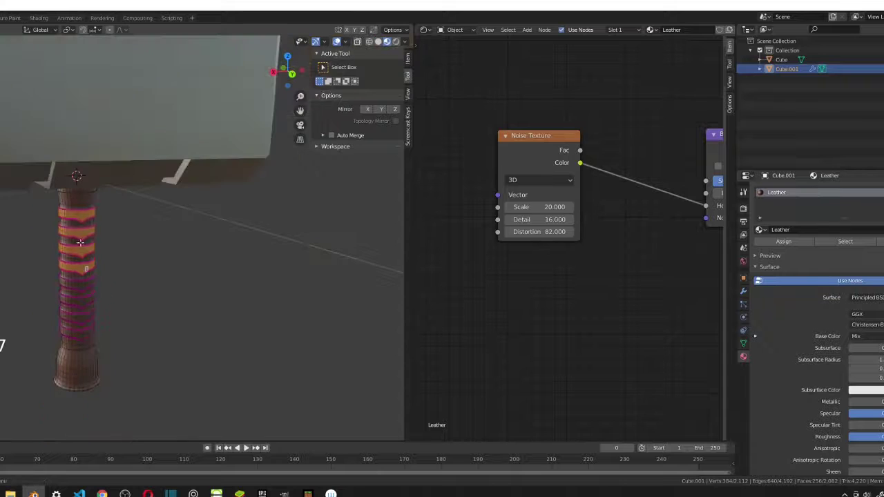
{"action": "scroll", "coordinate": [39, 133], "scroll_direction": "down", "scroll_amount": 1}
{"action": "left_click", "coordinate": [44, 135]}
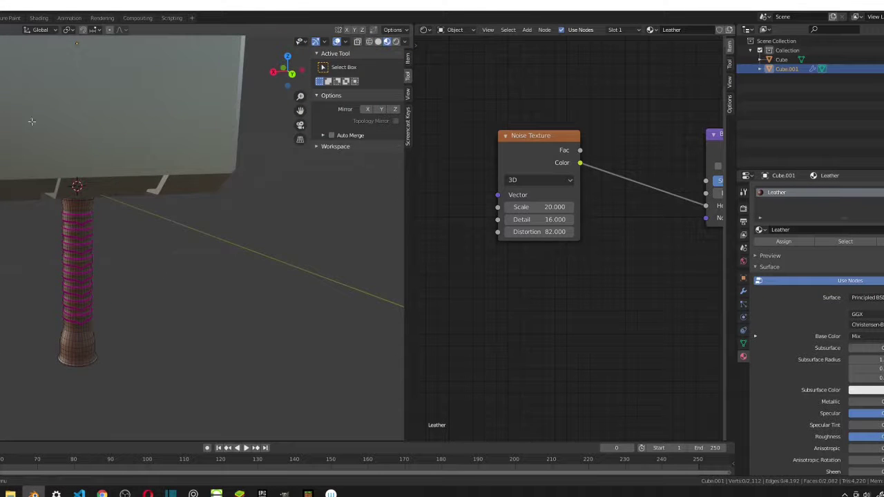
{"action": "scroll", "coordinate": [53, 121], "scroll_direction": "up", "scroll_amount": 2}
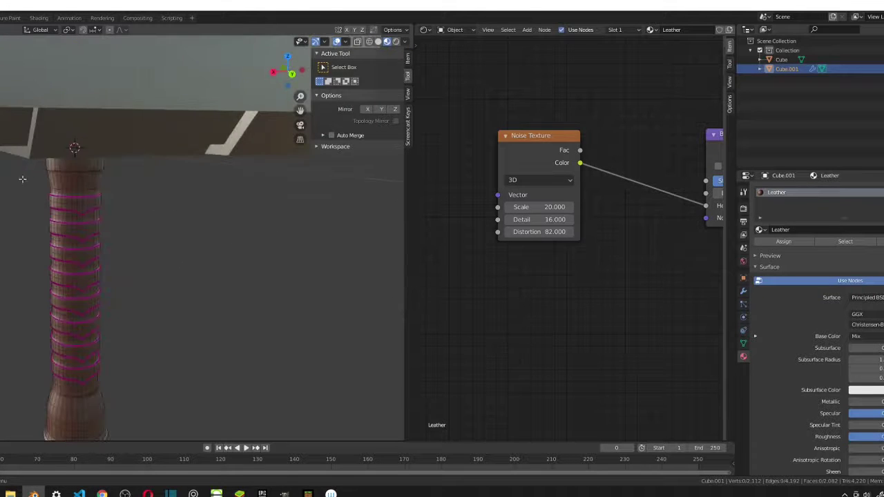
{"action": "scroll", "coordinate": [83, 174], "scroll_direction": "up", "scroll_amount": 3}
{"action": "scroll", "coordinate": [144, 159], "scroll_direction": "down", "scroll_amount": 5}
{"action": "key", "text": "Tab"}
- Select the hammer head and copy all nodes of its Uru material
{"action": "left_click", "coordinate": [104, 196]}
{"action": "left_click", "coordinate": [81, 225]}
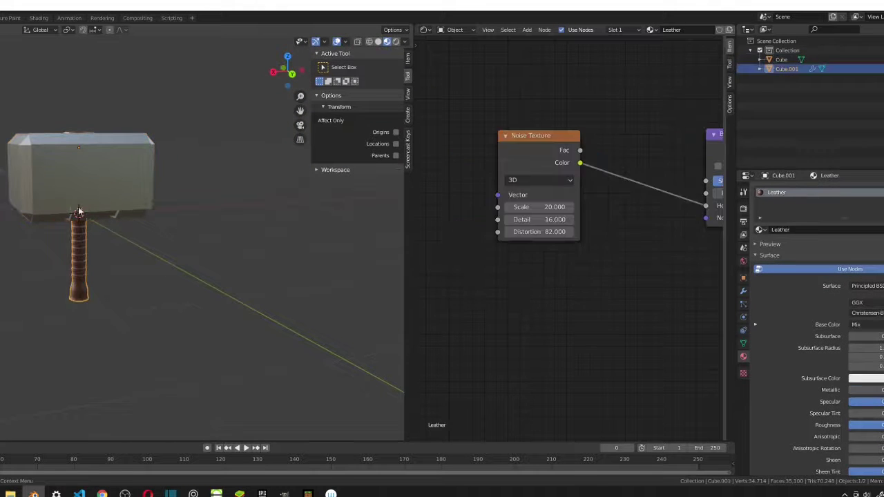
{"action": "left_click", "coordinate": [83, 197]}
{"action": "scroll", "coordinate": [87, 234], "scroll_direction": "up", "scroll_amount": 4}
{"action": "middle_click_drag", "start_coordinate": [12, 195], "coordinate": [172, 183]}
{"action": "scroll", "coordinate": [172, 183], "scroll_direction": "down", "scroll_amount": 3}
{"action": "scroll", "coordinate": [629, 187], "scroll_direction": "down", "scroll_amount": 1}
{"action": "scroll", "coordinate": [625, 179], "scroll_direction": "down", "scroll_amount": 8}
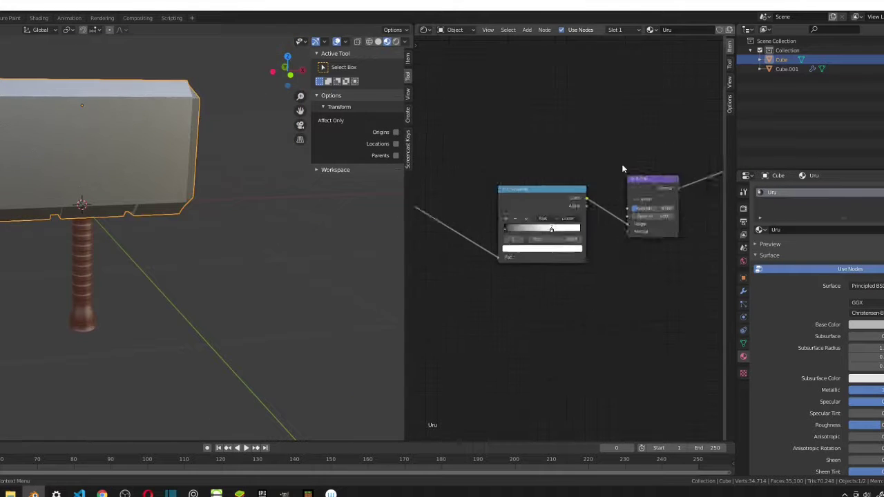
{"action": "middle_click_drag", "start_coordinate": [557, 228], "coordinate": [606, 209]}
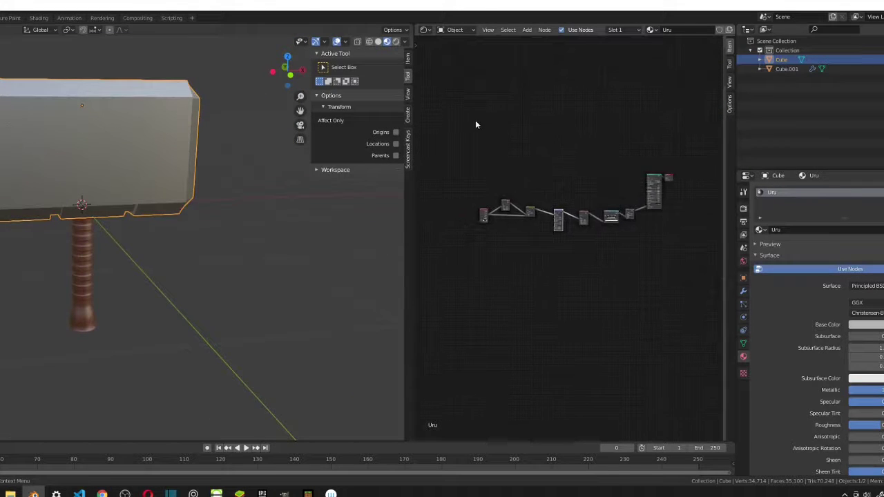
{"action": "left_click_drag", "start_coordinate": [476, 122], "coordinate": [676, 259]}
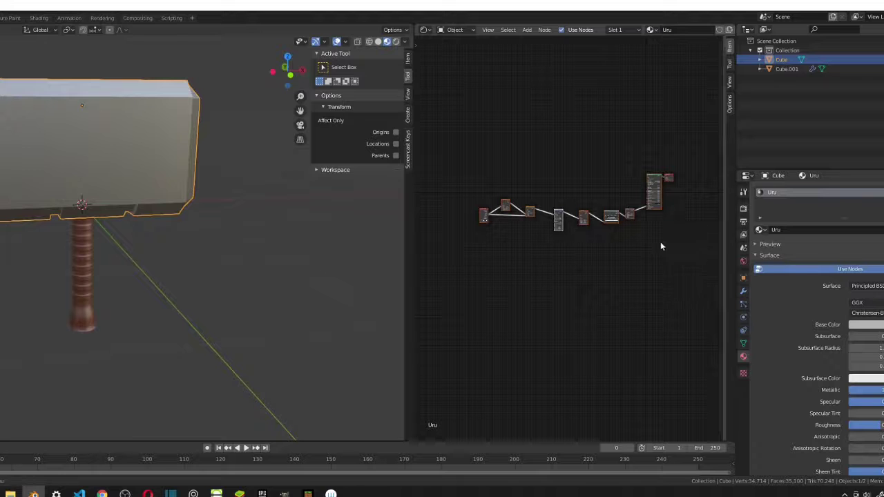
- Add a second material slot to the handle
{"action": "left_click", "coordinate": [323, 249]}
{"action": "left_click", "coordinate": [89, 256]}
{"action": "scroll", "coordinate": [90, 255], "scroll_direction": "up", "scroll_amount": 3}
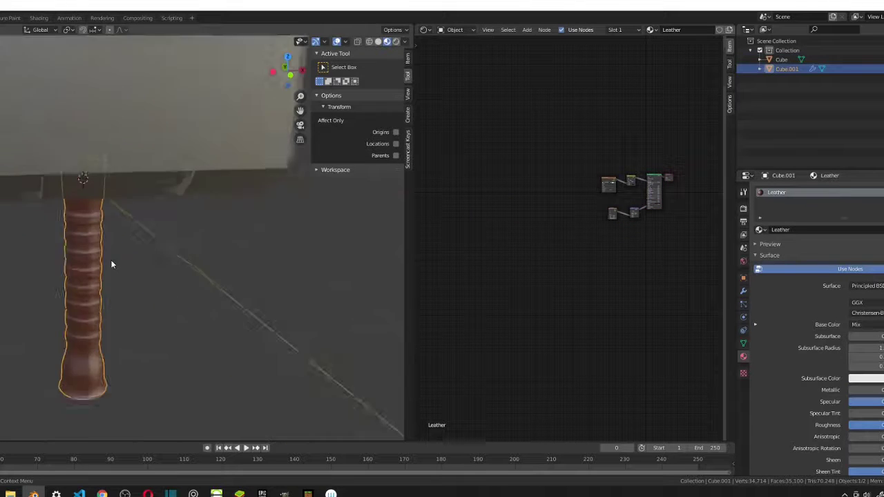
{"action": "scroll", "coordinate": [111, 260], "scroll_direction": "up", "scroll_amount": 2}
{"action": "left_click", "coordinate": [883, 192]}
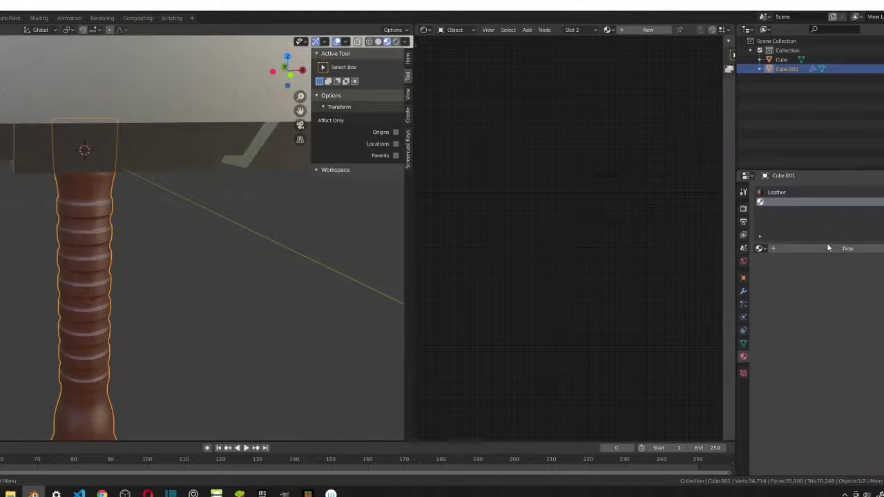
- Create a new material in the handle's second slot and replace its default nodes with the copied Uru nodes
{"action": "left_click", "coordinate": [829, 248]}
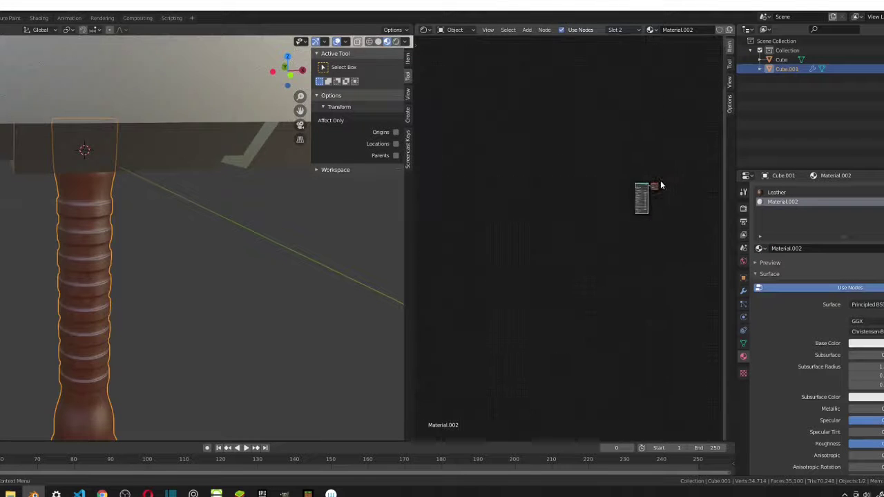
{"action": "scroll", "coordinate": [691, 166], "scroll_direction": "up", "scroll_amount": 3}
{"action": "left_click_drag", "start_coordinate": [693, 163], "coordinate": [605, 173]}
{"action": "key", "text": "x"}
{"action": "key", "text": "ctrl+v"}
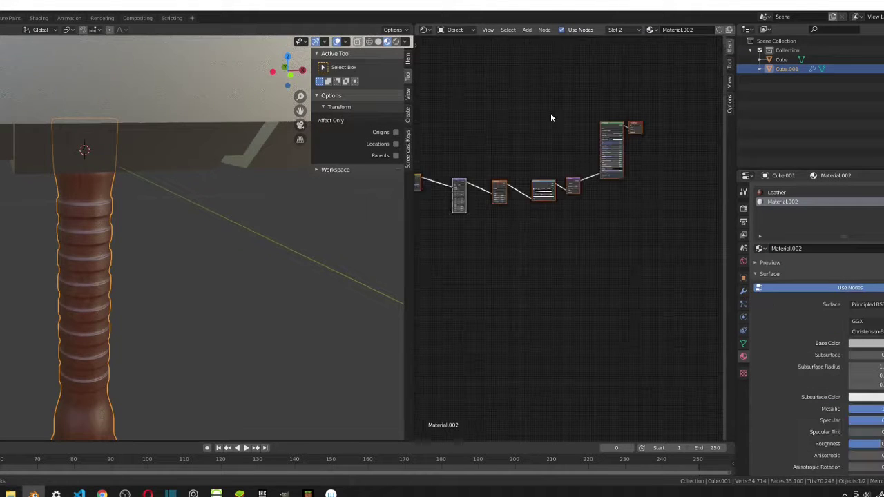
{"action": "scroll", "coordinate": [574, 158], "scroll_direction": "down", "scroll_amount": 1}
- Rename the handle's new second material to Uru
{"action": "left_click", "coordinate": [787, 248]}
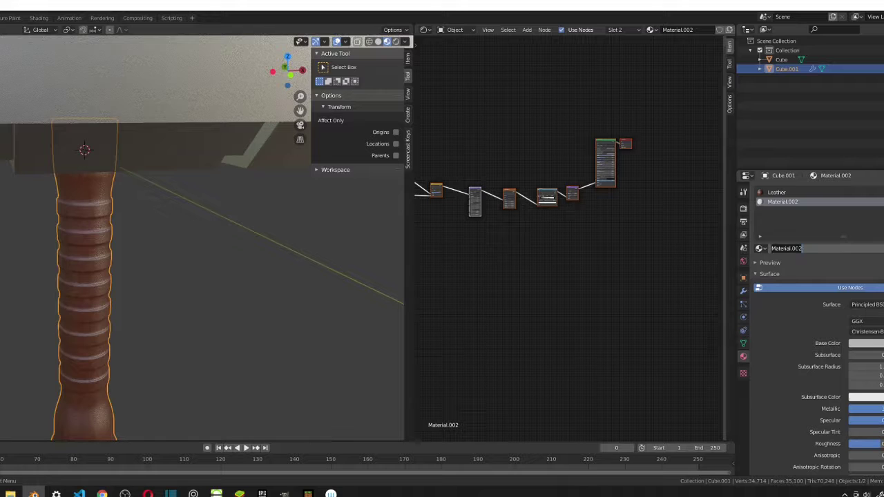
{"action": "type", "text": "Uru"}
{"action": "key", "text": "Return"}
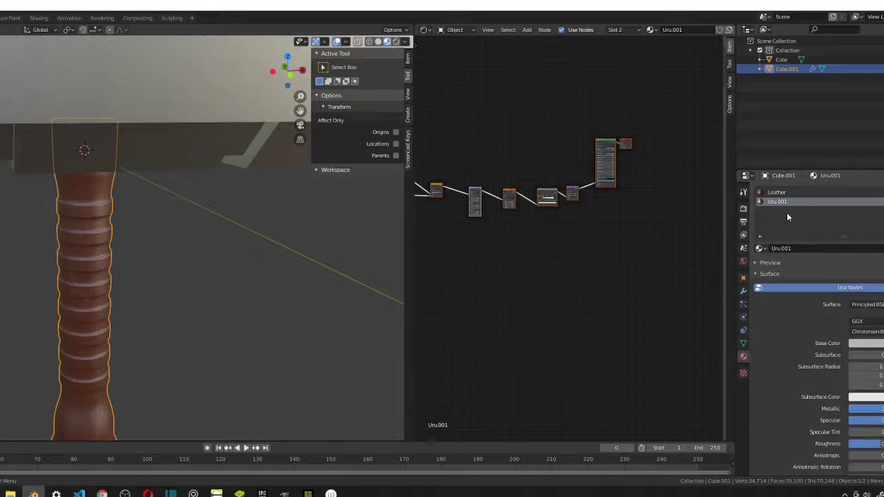
- Link the hammer head's existing Uru material to the handle's second material slot
{"action": "left_click", "coordinate": [761, 249]}
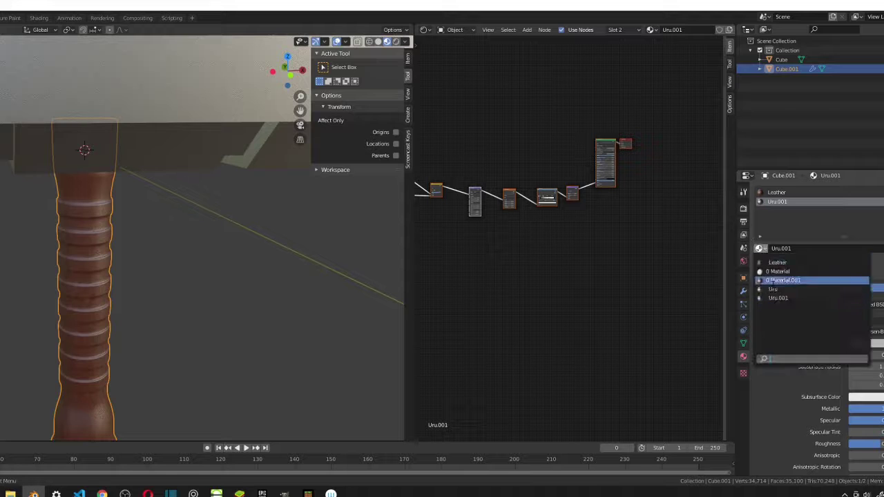
{"action": "left_click", "coordinate": [776, 290]}
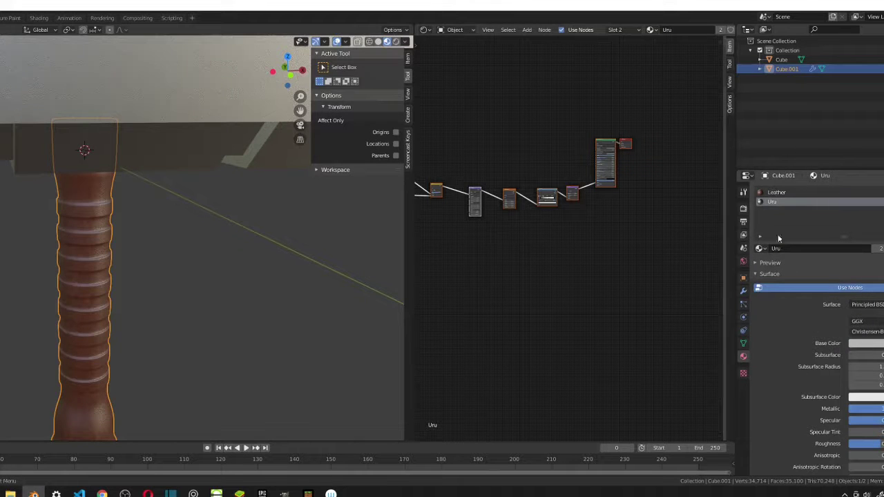
{"action": "key", "text": "Home"}
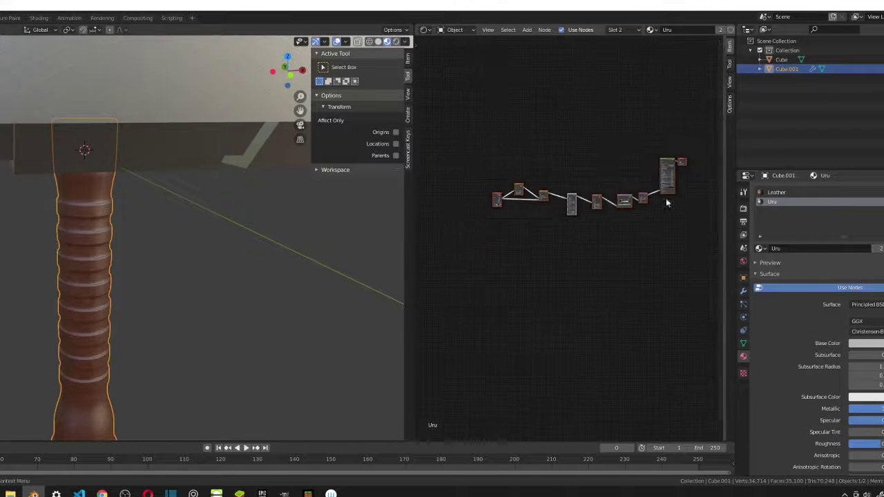
{"action": "scroll", "coordinate": [659, 287], "scroll_direction": "up", "scroll_amount": 1}
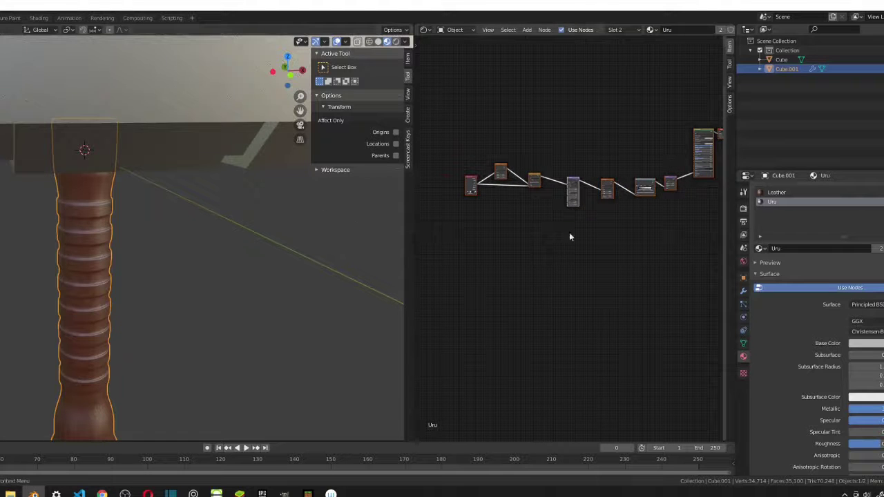
- In Edit Mode, select the face loops of all eight raised bands along the handle's grip
{"action": "middle_click_drag", "start_coordinate": [256, 176], "coordinate": [152, 229]}
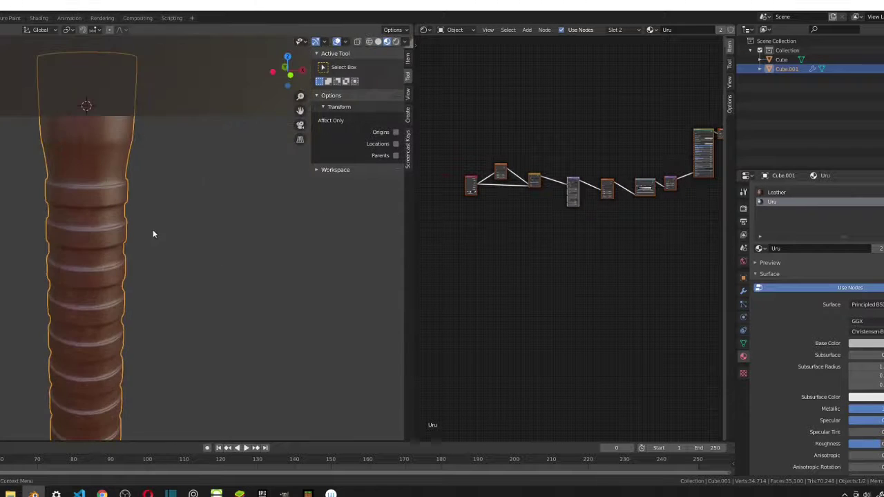
{"action": "key", "text": "Tab"}
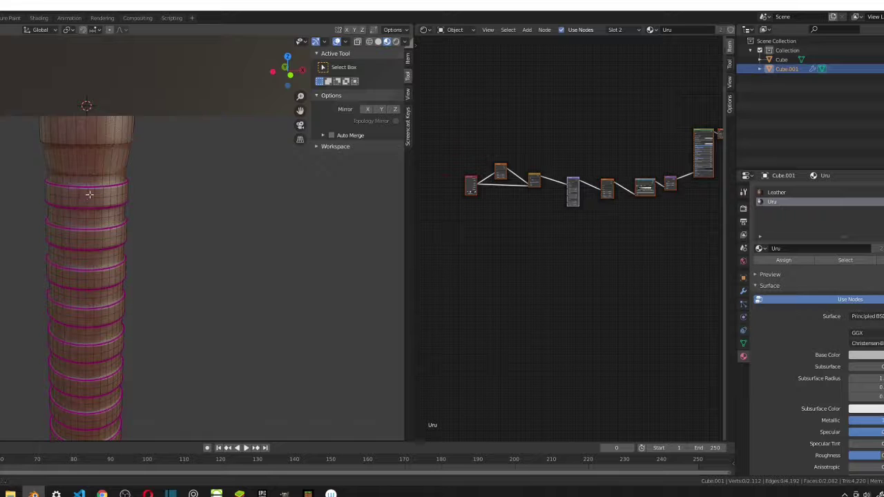
{"action": "key", "text": "alt"}
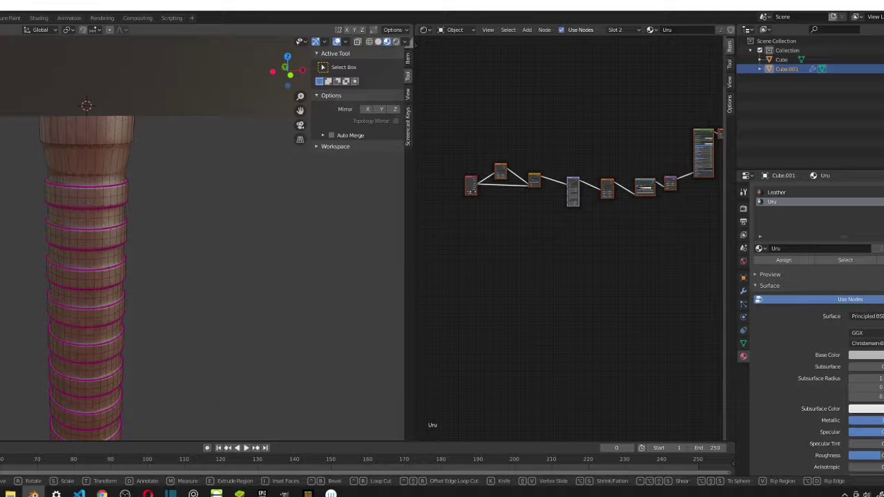
{"action": "left_click", "coordinate": [85, 194], "text": "alt"}
{"action": "left_click", "coordinate": [88, 202], "text": "alt+shift"}
{"action": "middle_click_drag", "start_coordinate": [138, 208], "coordinate": [65, 207]}
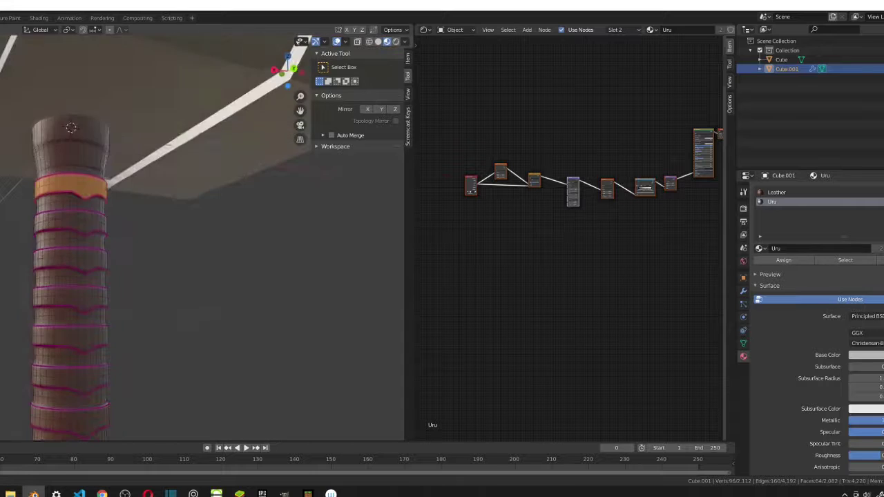
{"action": "left_click", "coordinate": [67, 223], "text": "alt+shift"}
{"action": "left_click", "coordinate": [67, 263], "text": "alt+shift"}
{"action": "left_click", "coordinate": [73, 301], "text": "alt+shift"}
{"action": "middle_click_drag", "start_coordinate": [73, 300], "coordinate": [82, 213], "text": "shift"}
{"action": "left_click", "coordinate": [74, 249], "text": "alt+shift"}
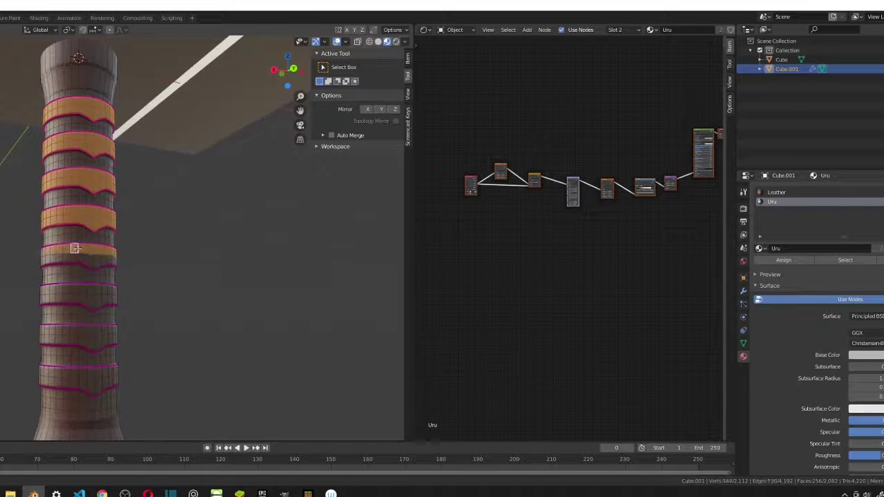
{"action": "middle_click_drag", "start_coordinate": [74, 249], "coordinate": [64, 171], "text": "shift"}
{"action": "left_click", "coordinate": [65, 199], "text": "alt+shift"}
{"action": "left_click", "coordinate": [72, 246], "text": "alt+shift"}
{"action": "left_click", "coordinate": [66, 286], "text": "alt+shift"}
{"action": "scroll", "coordinate": [64, 287], "scroll_direction": "down", "scroll_amount": 4}
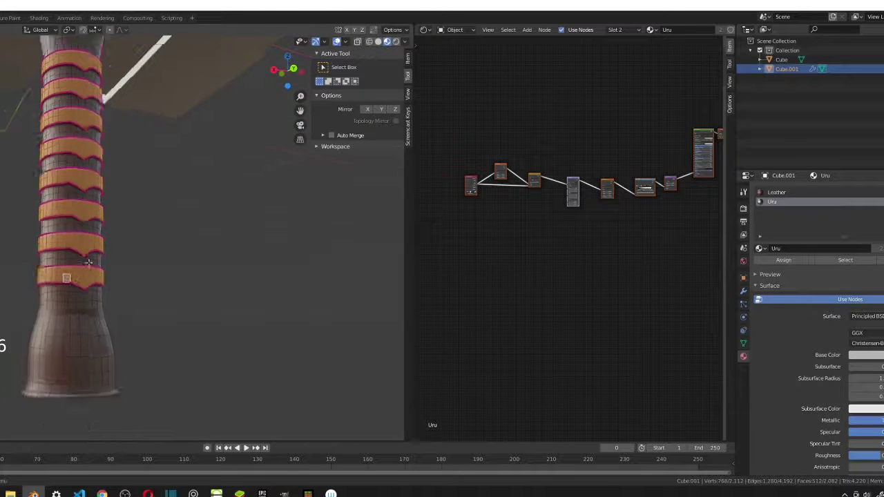
- Add the face loops of the thin rim at the handle's flared bottom end to the band selection
{"action": "middle_click_drag", "start_coordinate": [65, 287], "coordinate": [121, 170]}
{"action": "scroll", "coordinate": [103, 189], "scroll_direction": "up", "scroll_amount": 8}
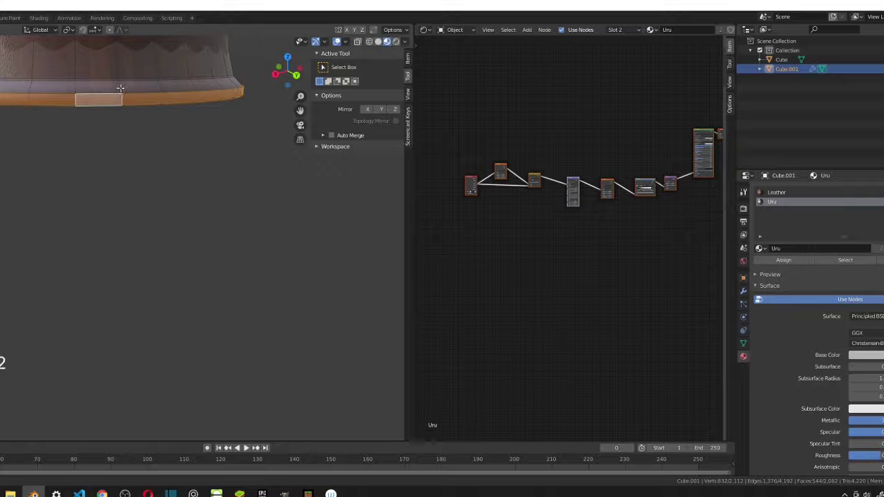
{"action": "middle_click_drag", "start_coordinate": [120, 97], "coordinate": [160, 143]}
{"action": "left_click", "coordinate": [112, 110], "text": "alt"}
{"action": "middle_click_drag", "start_coordinate": [115, 176], "coordinate": [68, 246]}
{"action": "scroll", "coordinate": [89, 200], "scroll_direction": "down", "scroll_amount": 3}
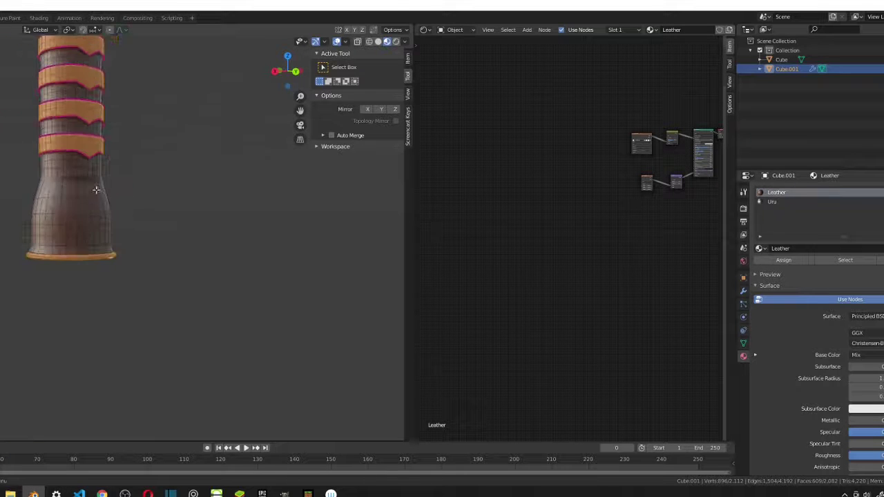
- Assign the Uru material to the selected bands and bottom rim, and return to Object Mode
{"action": "middle_click_drag", "start_coordinate": [77, 114], "coordinate": [97, 182]}
{"action": "scroll", "coordinate": [73, 141], "scroll_direction": "down", "scroll_amount": 1}
{"action": "scroll", "coordinate": [97, 182], "scroll_direction": "up", "scroll_amount": 1}
{"action": "left_click", "coordinate": [784, 201]}
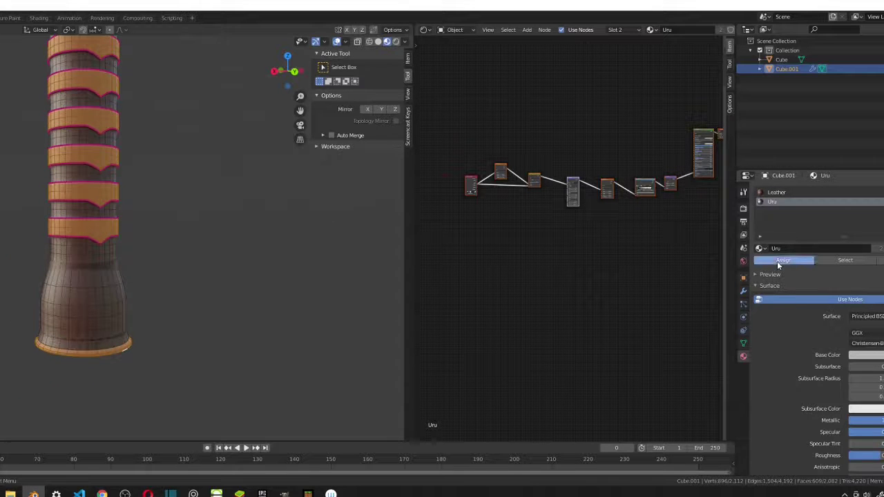
{"action": "left_click", "coordinate": [779, 261]}
{"action": "key", "text": "Tab"}
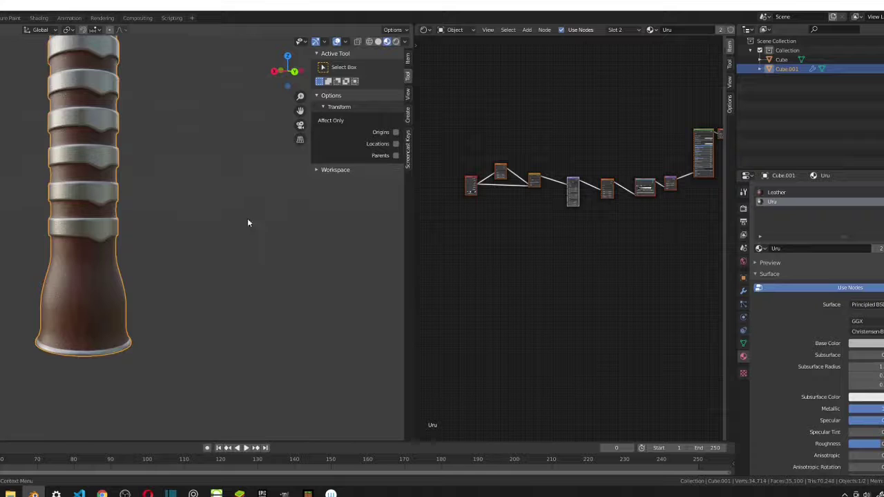
- Examine the shaded handle and the whole hammer from several angles and distances
{"action": "middle_click_drag", "start_coordinate": [247, 219], "coordinate": [164, 206]}
{"action": "scroll", "coordinate": [252, 244], "scroll_direction": "up", "scroll_amount": 5}
{"action": "scroll", "coordinate": [169, 201], "scroll_direction": "down", "scroll_amount": 10}
{"action": "scroll", "coordinate": [169, 202], "scroll_direction": "down", "scroll_amount": 2}
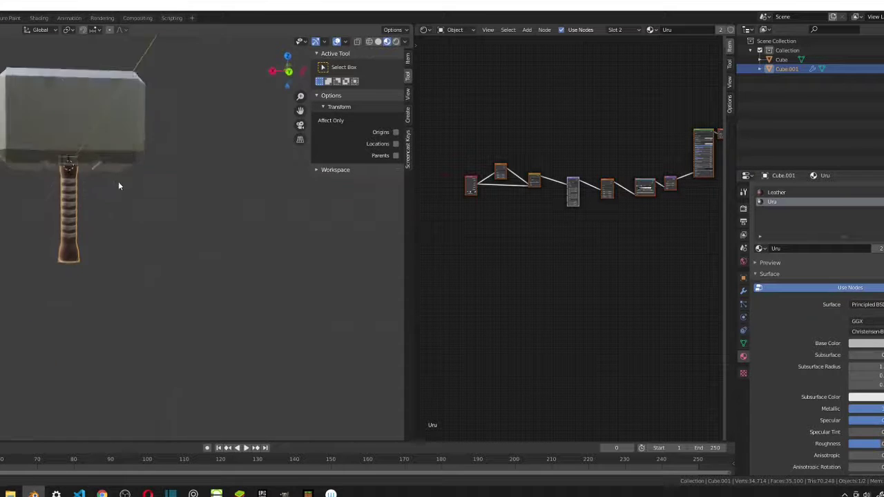
{"action": "middle_click_drag", "start_coordinate": [118, 183], "coordinate": [199, 206]}
{"action": "scroll", "coordinate": [10, 215], "scroll_direction": "up", "scroll_amount": 2}
{"action": "scroll", "coordinate": [35, 210], "scroll_direction": "down", "scroll_amount": 3}
{"action": "scroll", "coordinate": [82, 159], "scroll_direction": "up", "scroll_amount": 4}
{"action": "scroll", "coordinate": [75, 193], "scroll_direction": "down", "scroll_amount": 4}
{"action": "scroll", "coordinate": [199, 206], "scroll_direction": "up", "scroll_amount": 3}
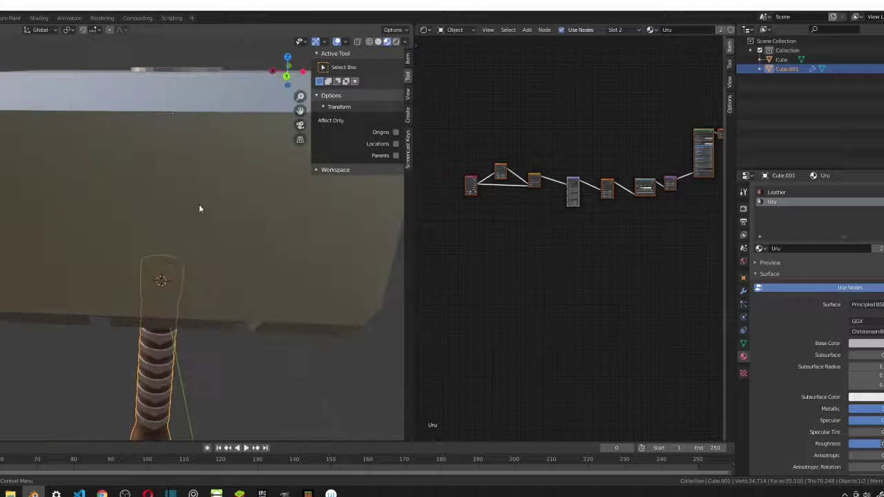